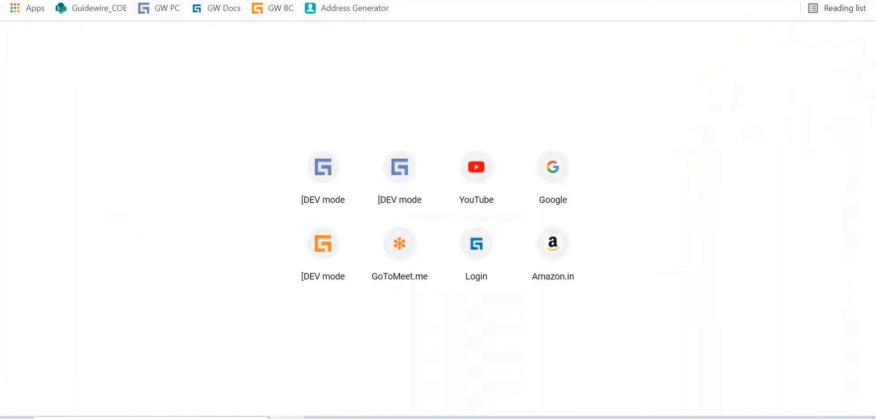
Step: Open Guidewire PolicyCenter at localhost:8180/pc and log in with the prefilled credentials
text(local)
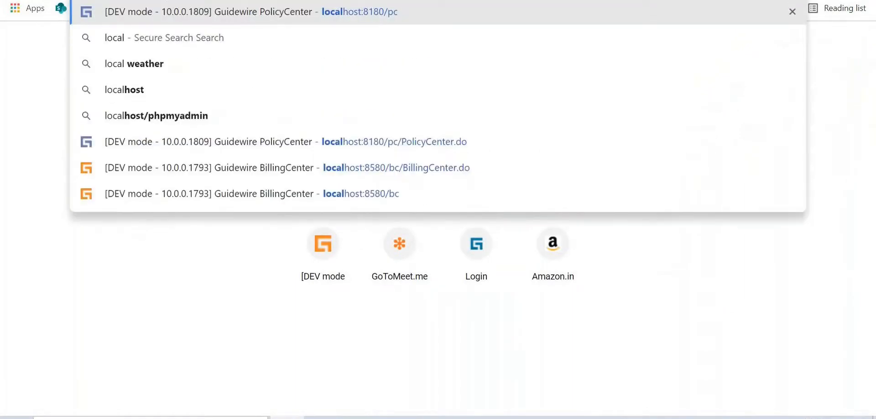
click(250, 15)
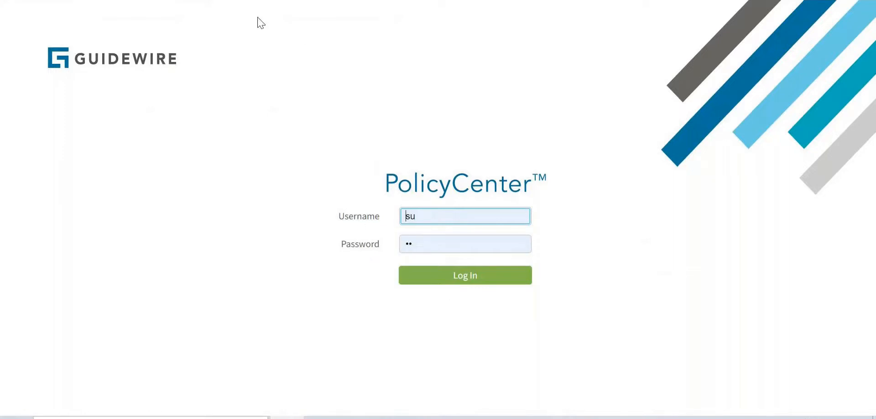
click(486, 278)
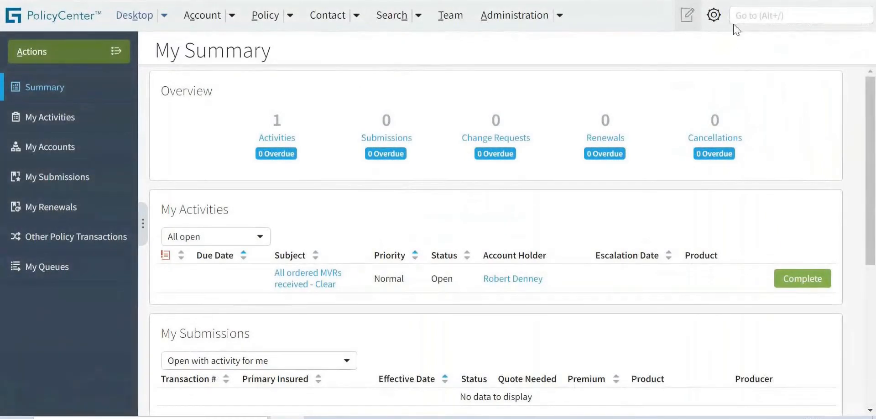
Step: Log the Super User out of PolicyCenter
click(714, 16)
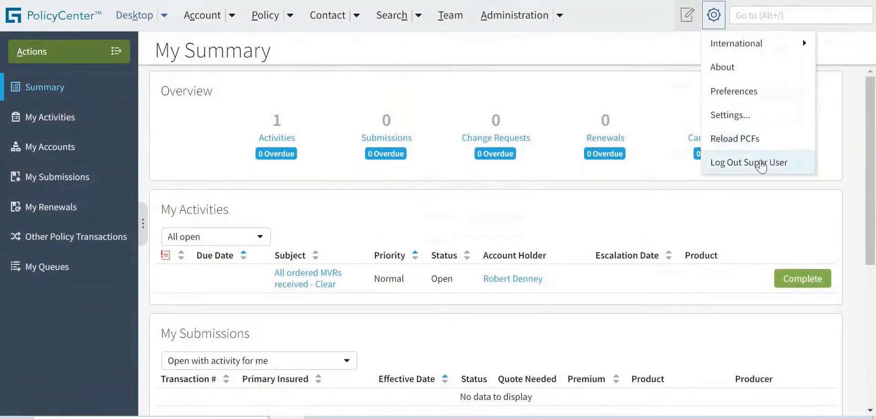
click(743, 163)
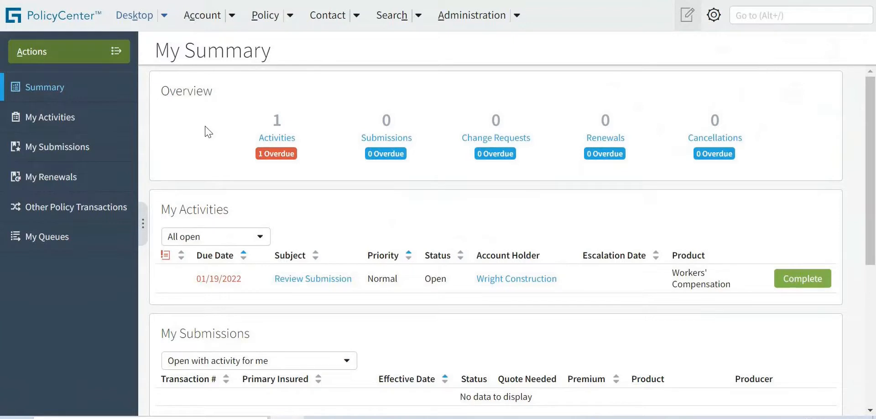
Step: Start a new account to reach the account information entry form
click(233, 22)
click(232, 18)
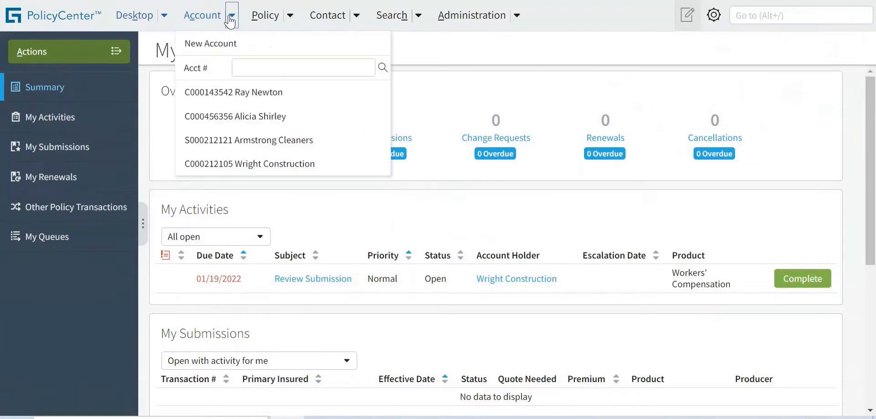
click(215, 45)
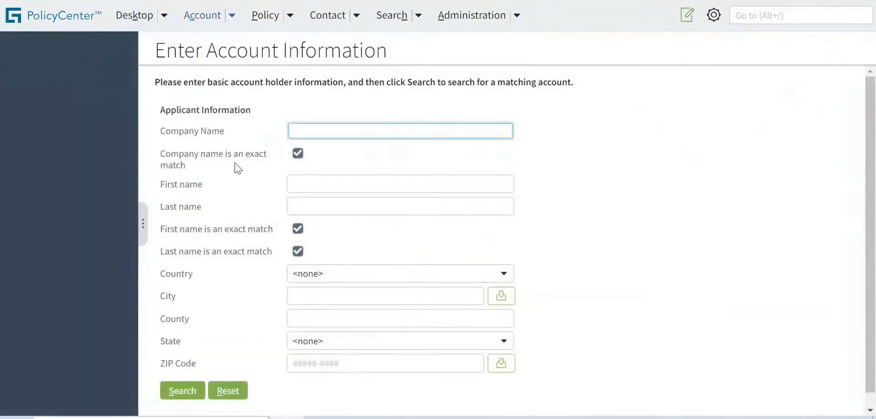
Step: Search for a matching account with "a" as both the first name and the last name
scroll(869, 182, down, 1)
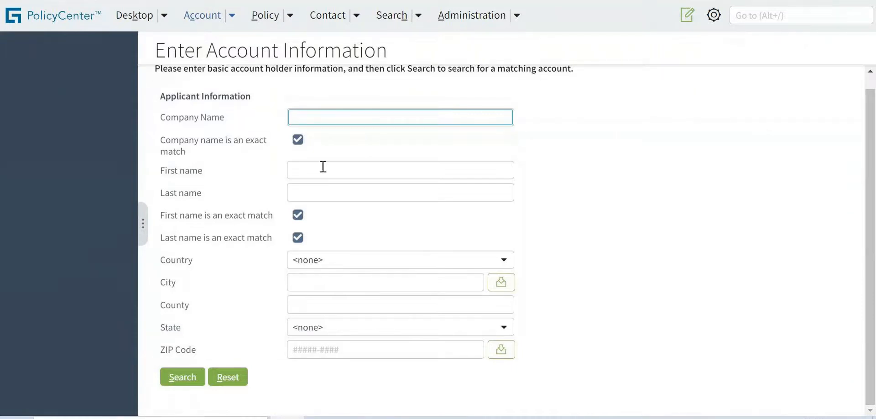
click(301, 169)
text(a)
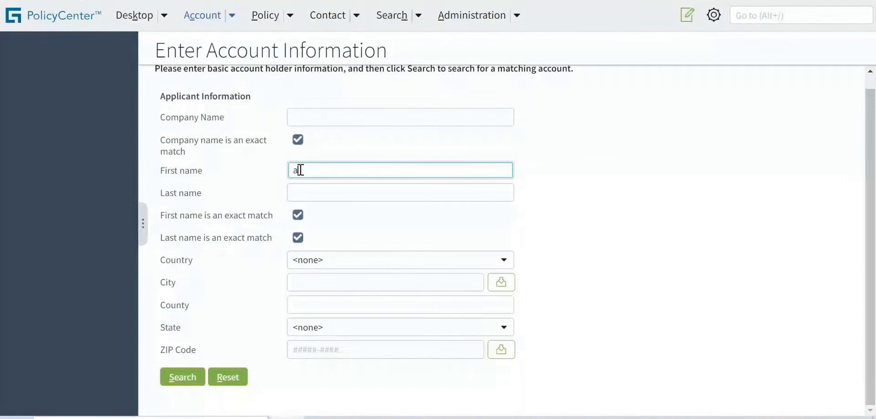
click(300, 192)
text(a)
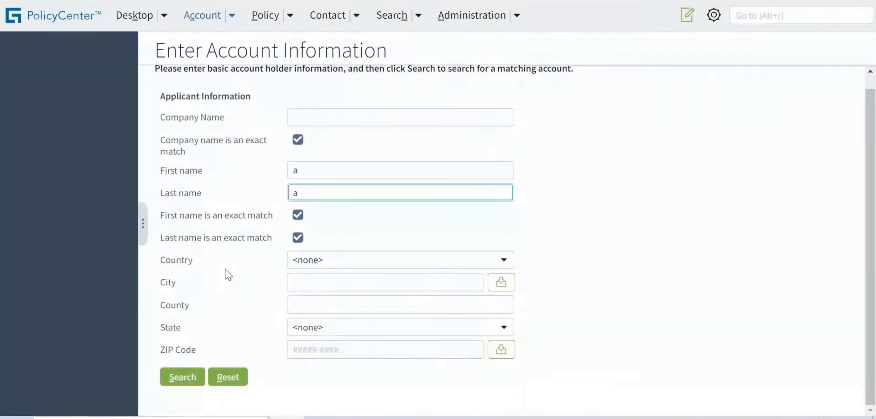
click(180, 377)
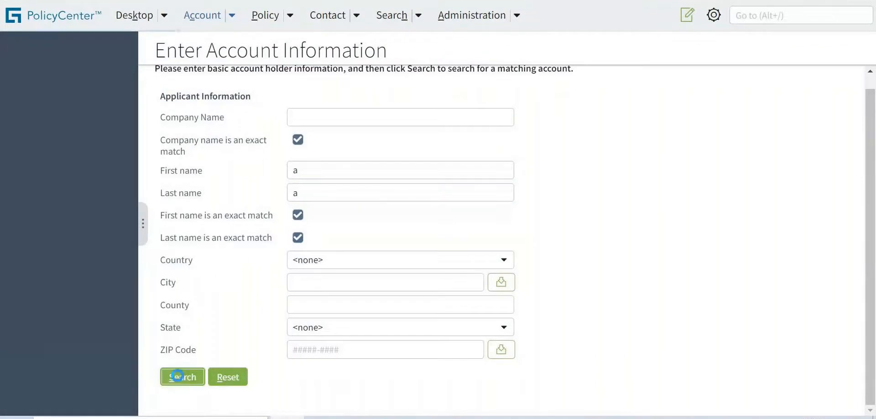
scroll(873, 265, down, 1)
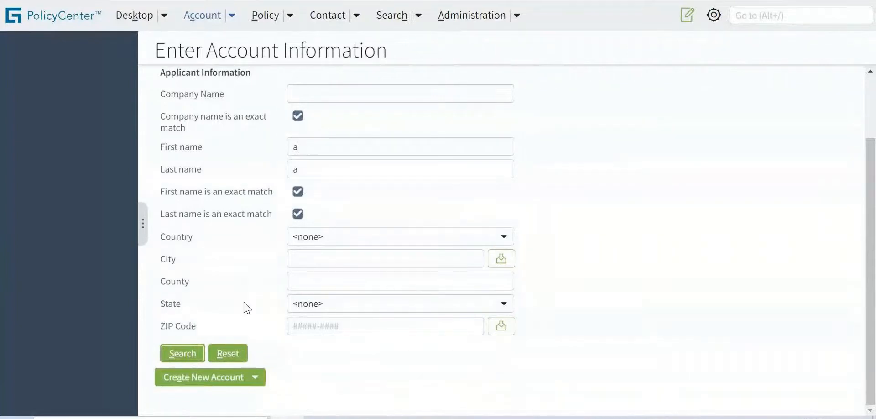
Step: Replace both name criteria with an existing account holder's first and last name, search again, and check the matching account
click(316, 146)
key(BackSpace)
text(ray)
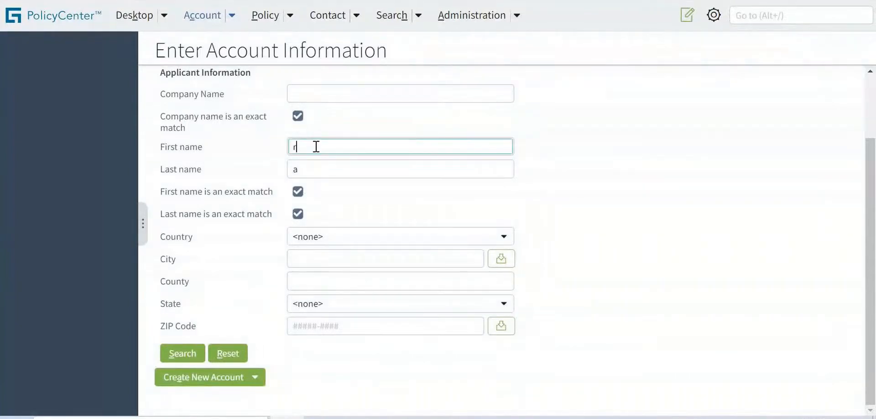
click(316, 172)
key(BackSpace)
text(newton)
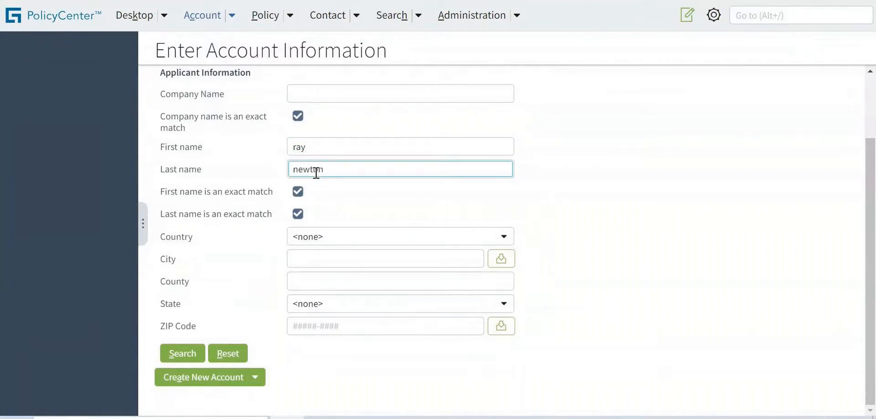
click(188, 359)
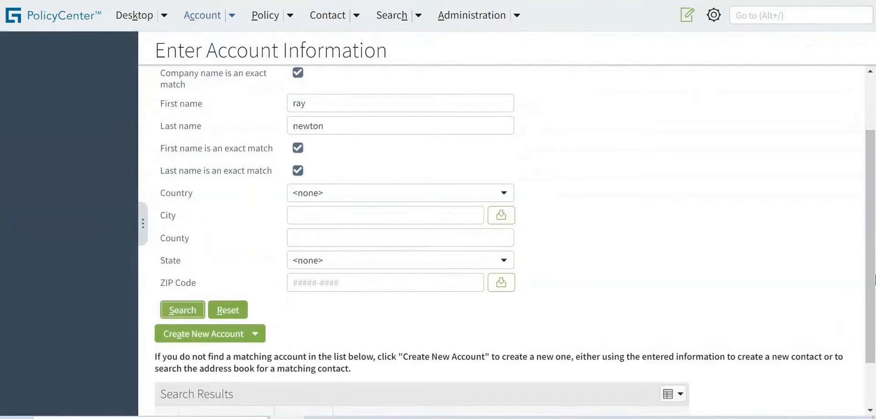
scroll(872, 242, down, 2)
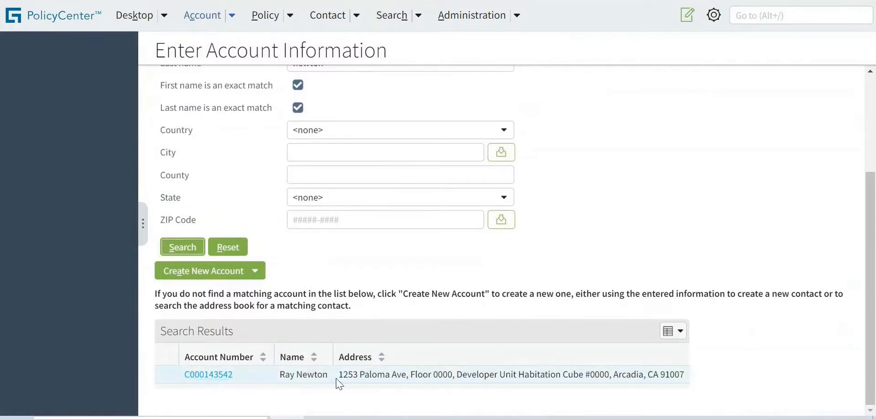
drag(280, 374, 328, 379)
Step: Create a new account of type Person and clear the prefilled first and last names
click(234, 274)
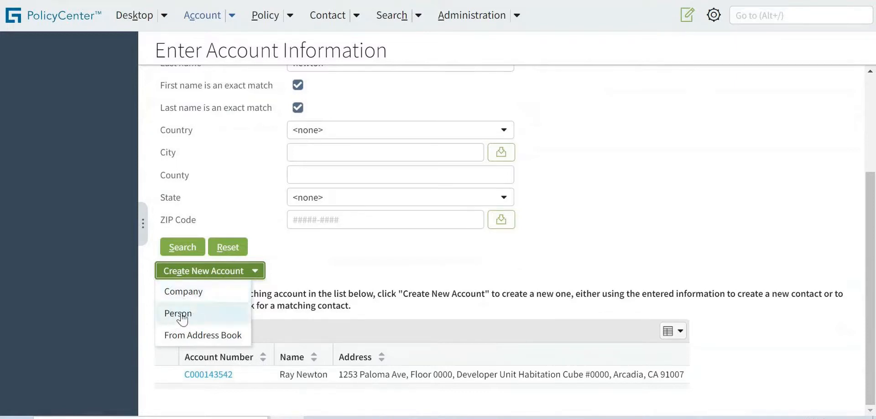
click(199, 317)
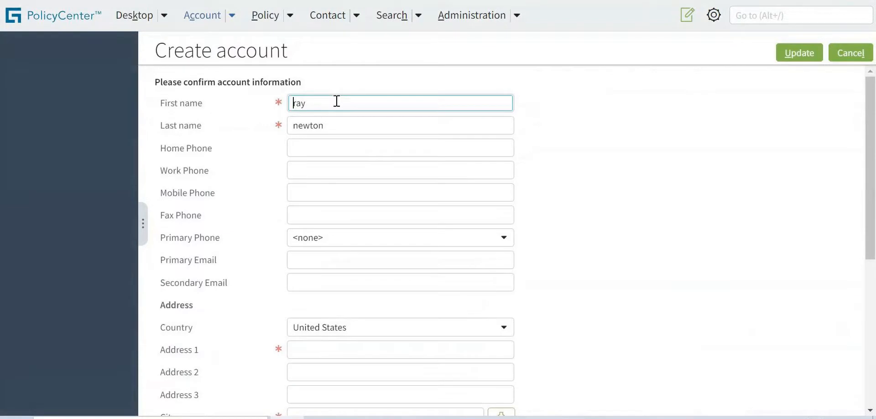
key(Delete)
key(Delete)
key(Delete)
click(330, 125)
key(BackSpace)
key(BackSpace)
key(BackSpace)
key(BackSpace)
key(BackSpace)
key(BackSpace)
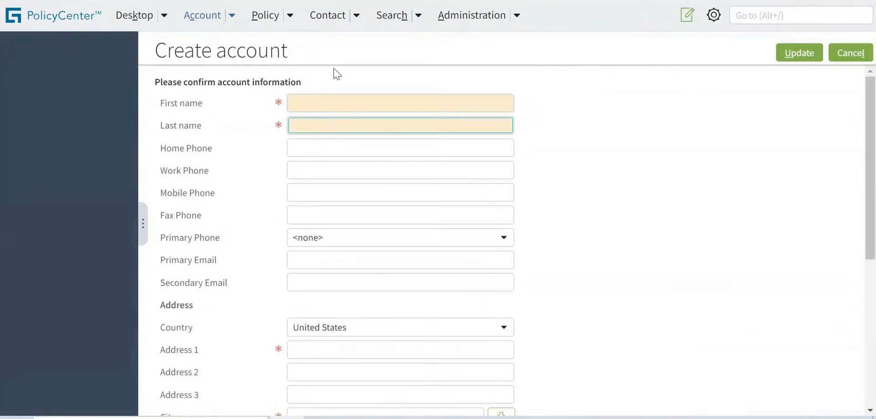
Step: Copy the sample person's full name from GW_Training.txt and split it into the new account's first and last name fields
click(301, 101)
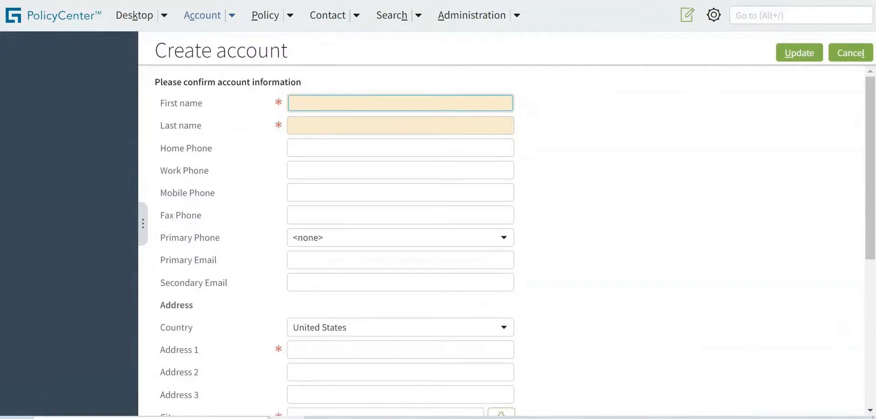
key(ctrl+Tab)
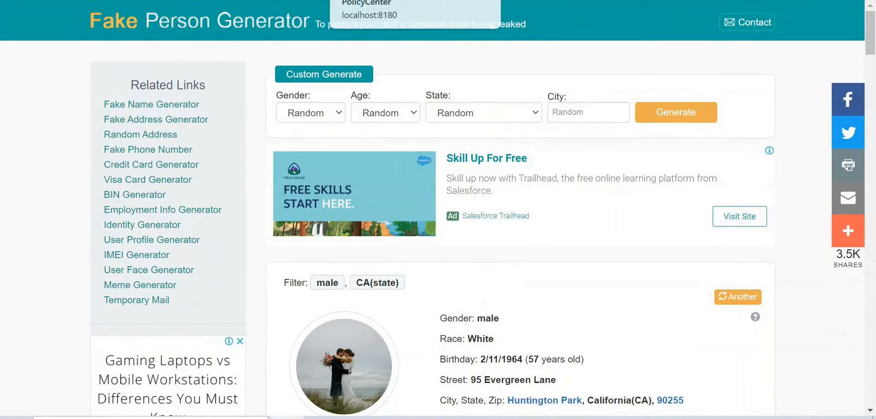
click(367, 1)
key(alt+Tab)
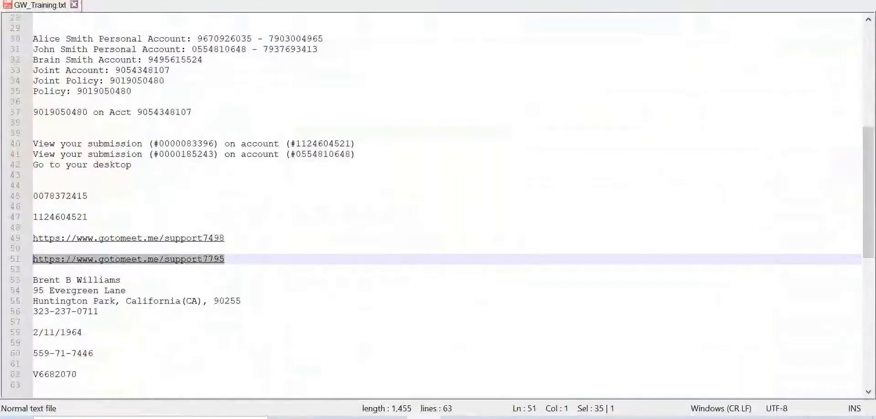
drag(119, 279, 27, 282)
key(ctrl+c)
key(alt+Tab)
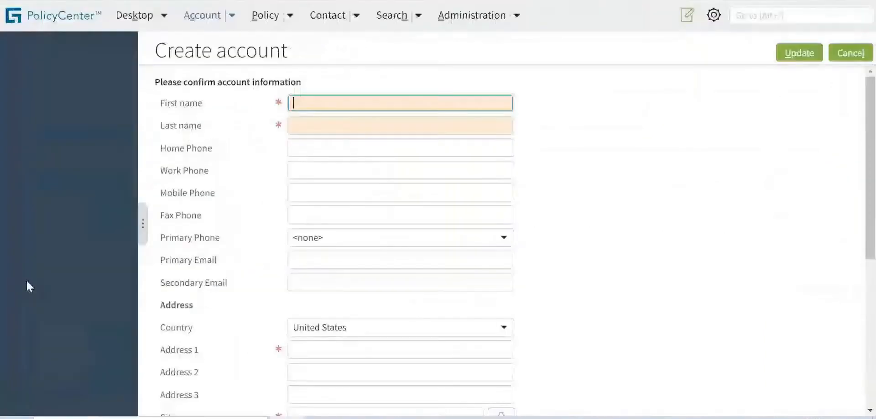
key(ctrl+v)
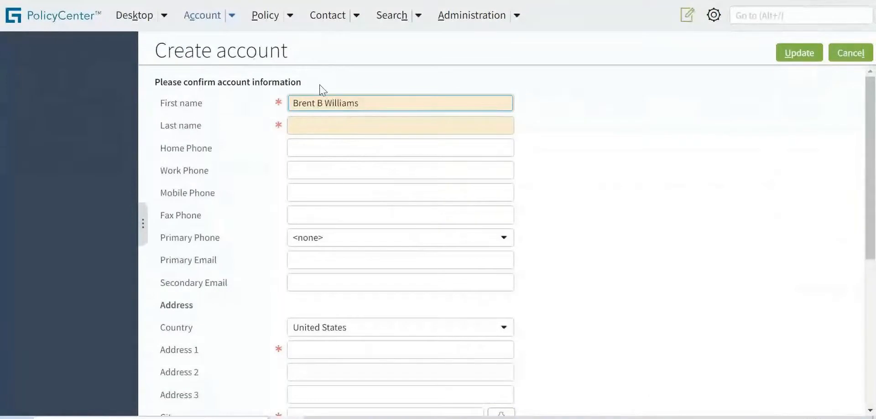
drag(317, 103, 444, 62)
key(BackSpace)
click(295, 124)
key(ctrl+v)
Step: Select the sample person's street address in GW_Training.txt, then return to PolicyCenter and cancel the account creation
key(alt+Tab)
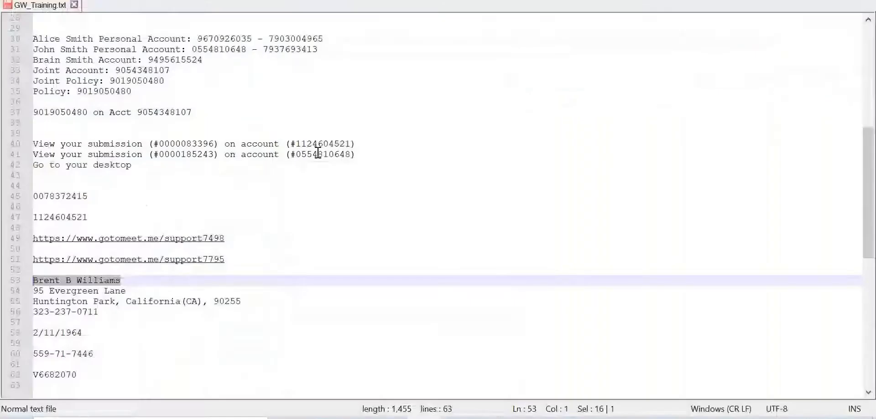
drag(126, 292, 9, 295)
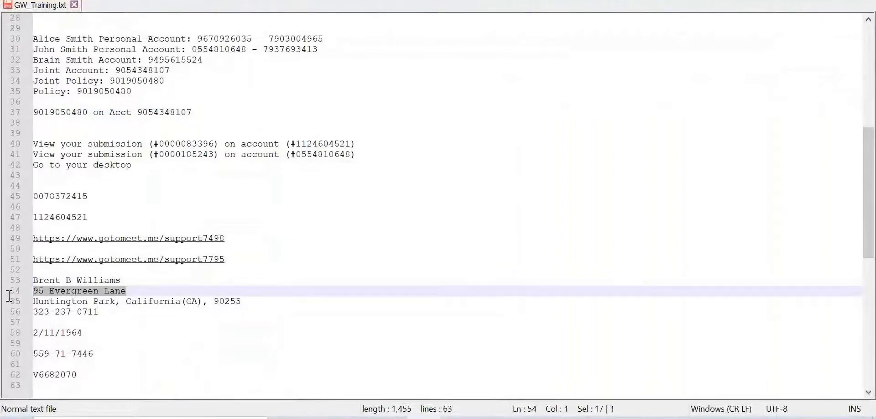
key(alt+Tab)
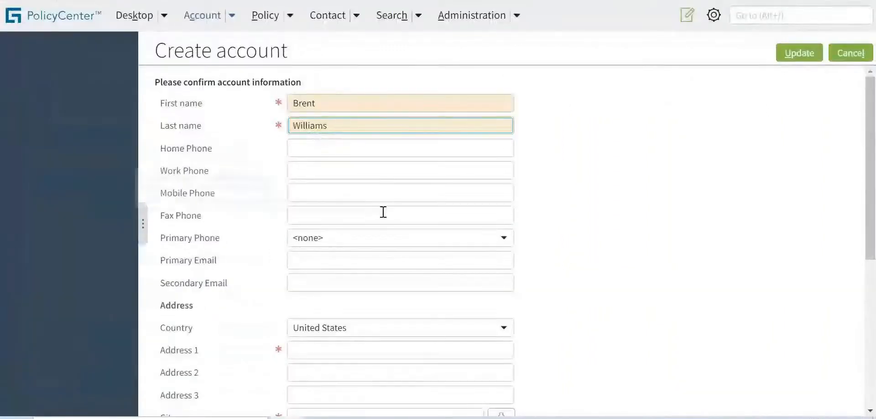
click(850, 53)
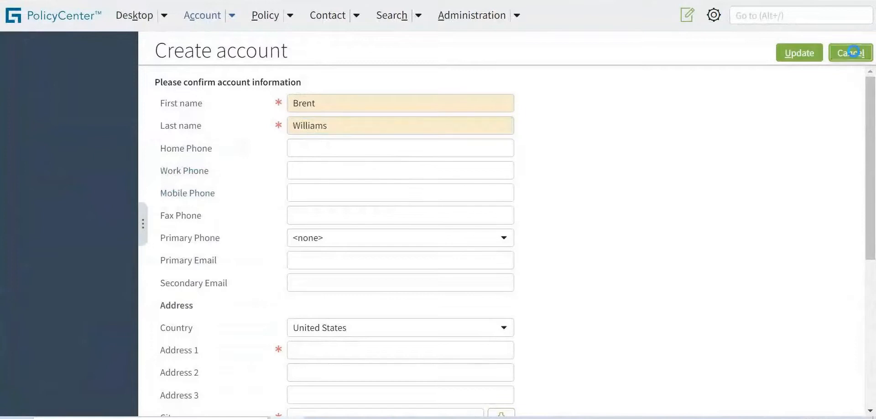
Step: Search for accounts with first and last name "a" and choose to create the new account from the address book
scroll(682, 251, down, 1)
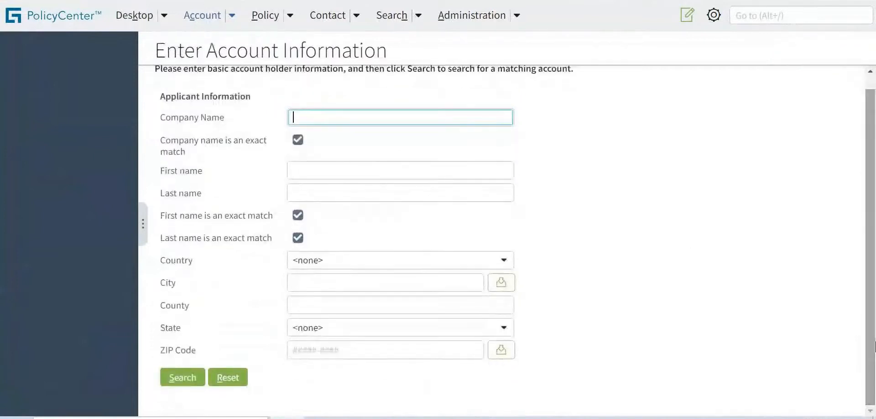
click(312, 166)
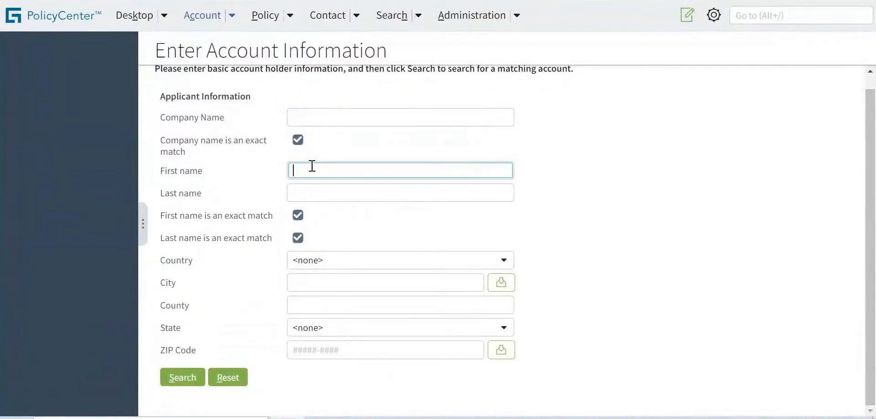
click(315, 197)
text(a)
key(Return)
scroll(502, 228, down, 2)
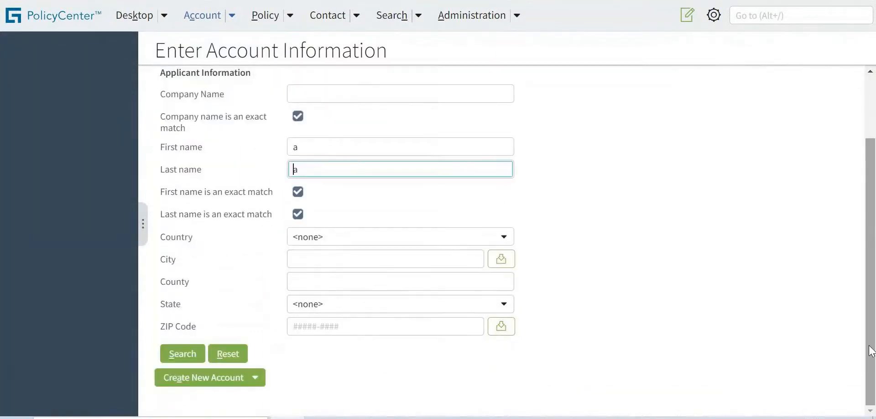
click(194, 381)
click(228, 358)
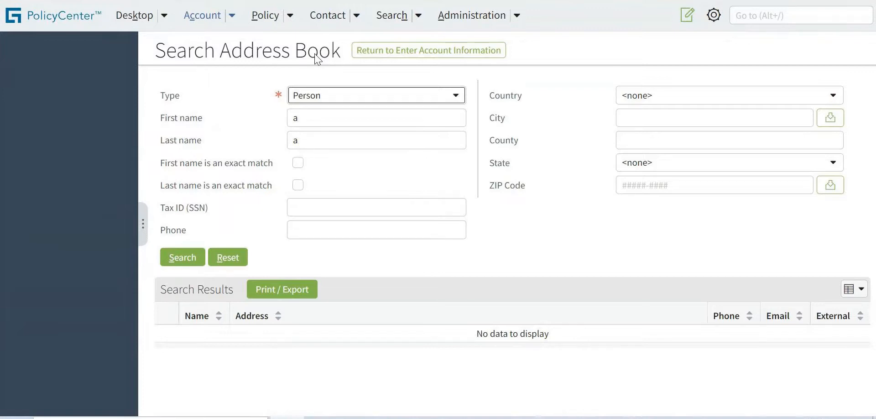
Step: Search the address book for the Person contact by entering the contact's first and last name
click(316, 119)
key(BackSpace)
click(314, 141)
key(BackSpace)
click(303, 124)
text(ray)
click(305, 143)
text(newton)
key(Return)
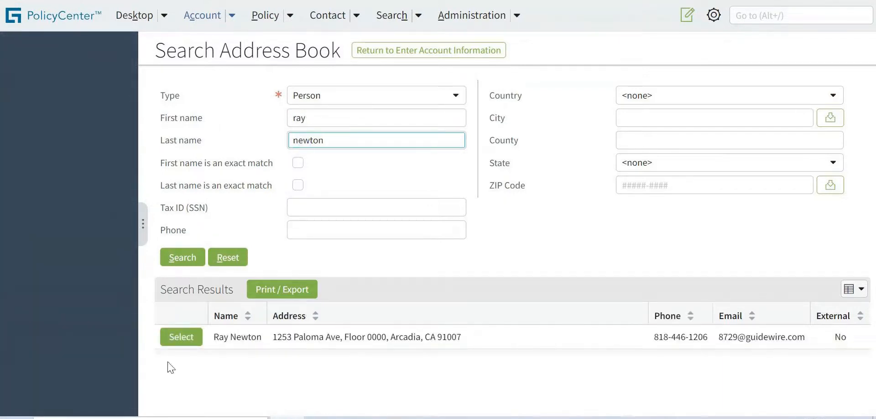
Step: Select the matching address book contact for the new account and review the prefilled account details
click(181, 336)
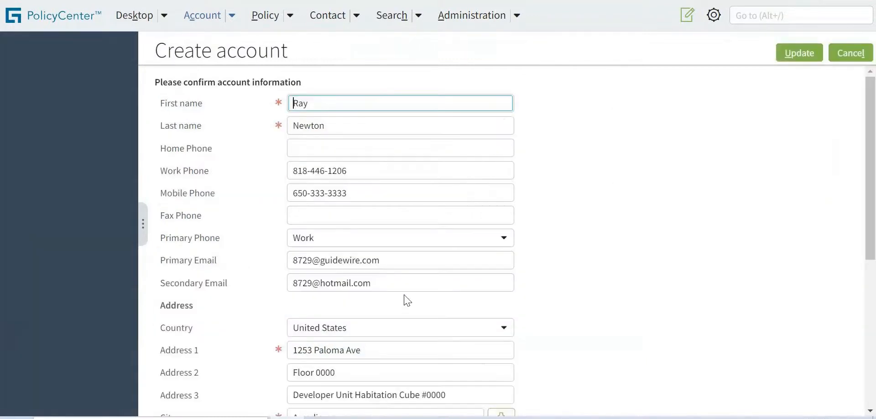
drag(870, 162, 872, 114)
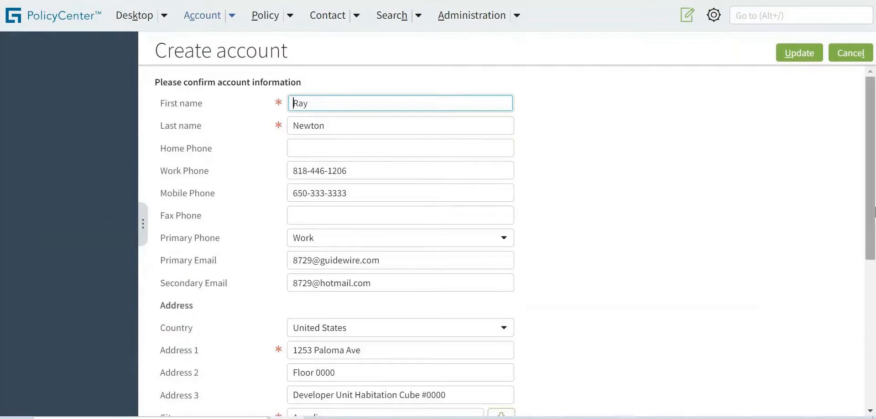
mouse_move(872, 205)
mouse_down()
mouse_move(874, 326)
mouse_move(871, 201)
mouse_up()
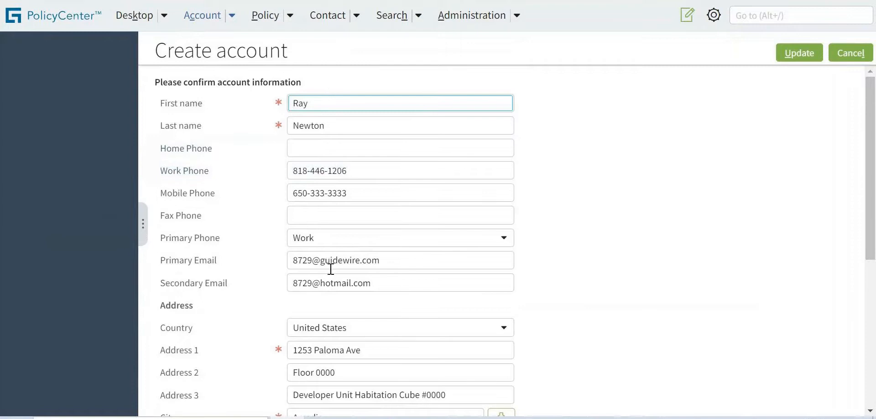
drag(874, 171, 873, 114)
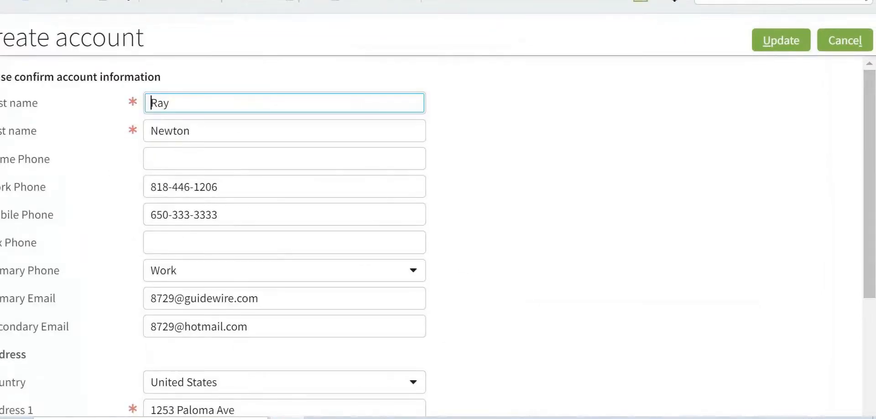
click(866, 1)
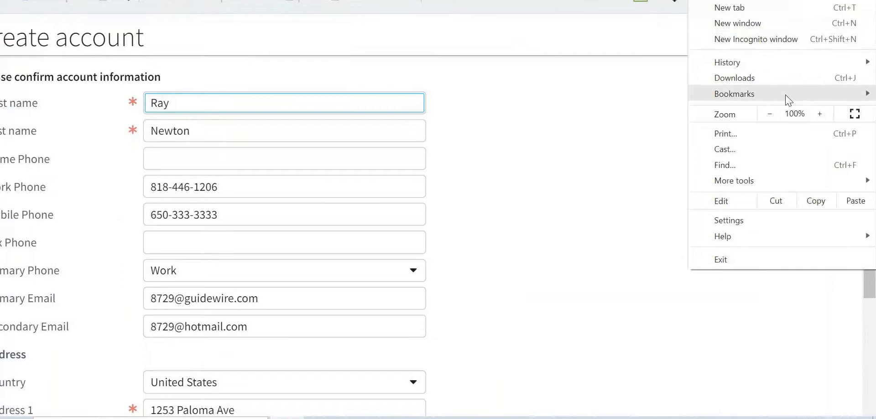
click(769, 115)
click(768, 114)
click(768, 114)
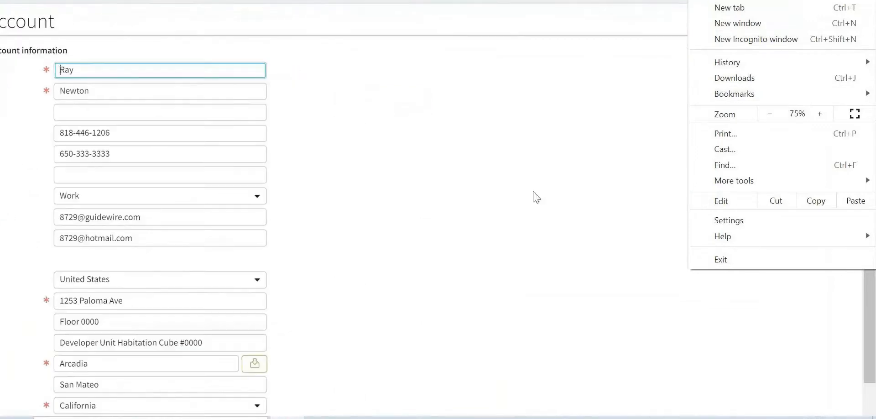
click(533, 196)
click(866, 1)
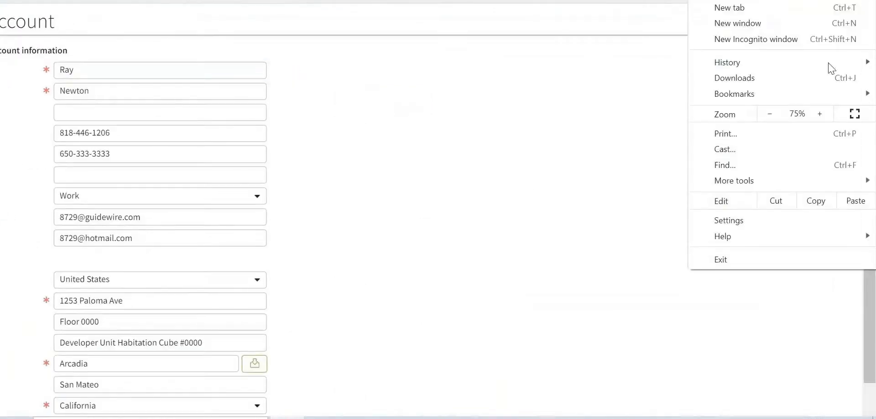
click(820, 114)
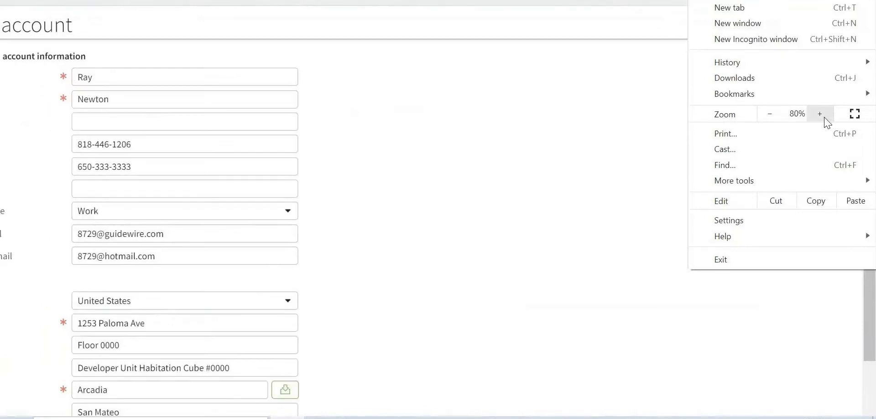
click(770, 114)
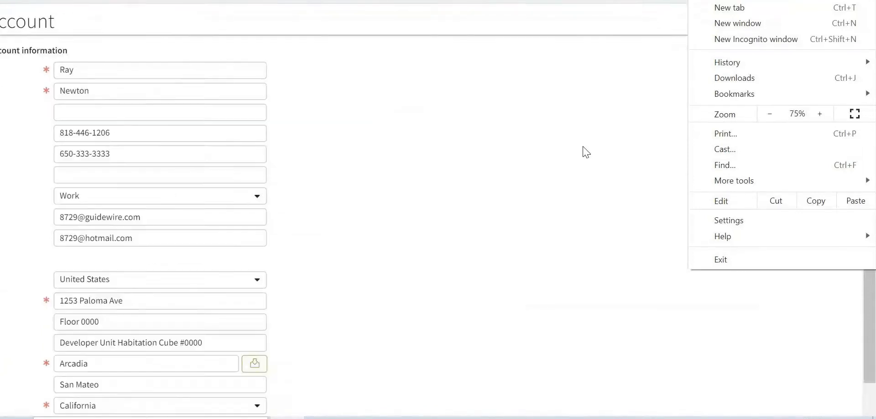
click(573, 158)
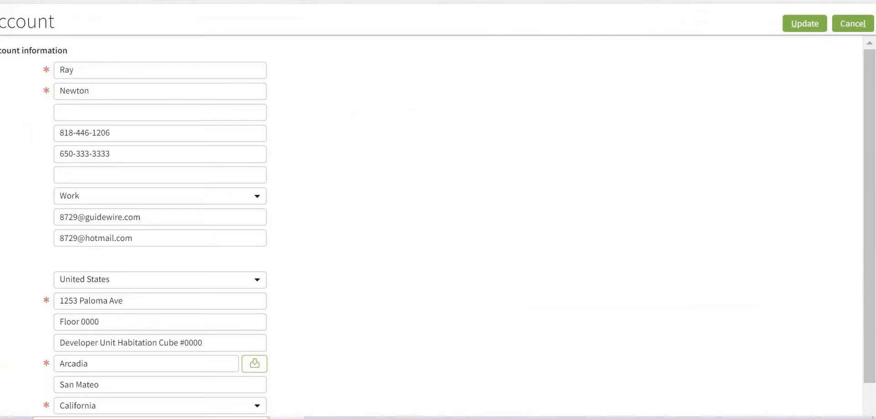
click(727, 1)
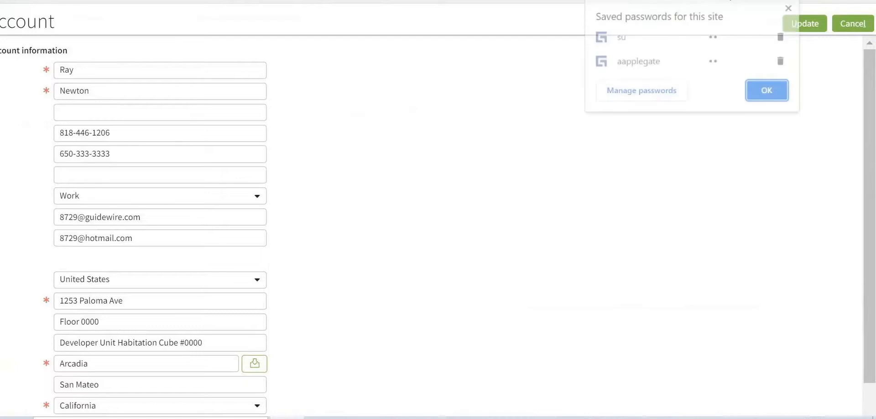
click(748, 1)
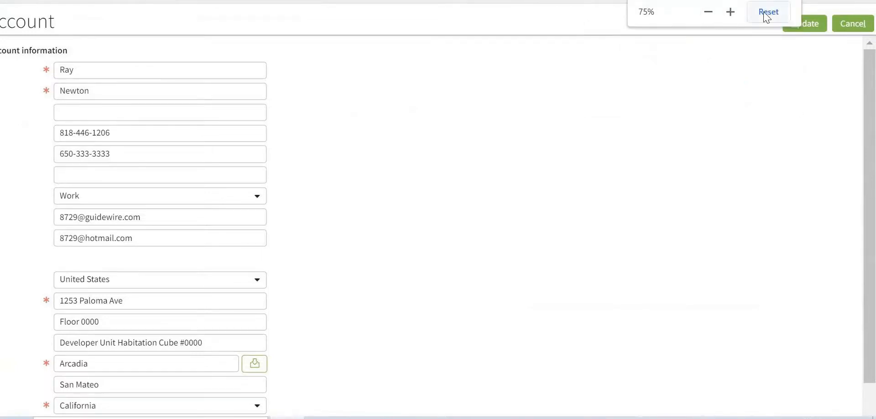
click(764, 14)
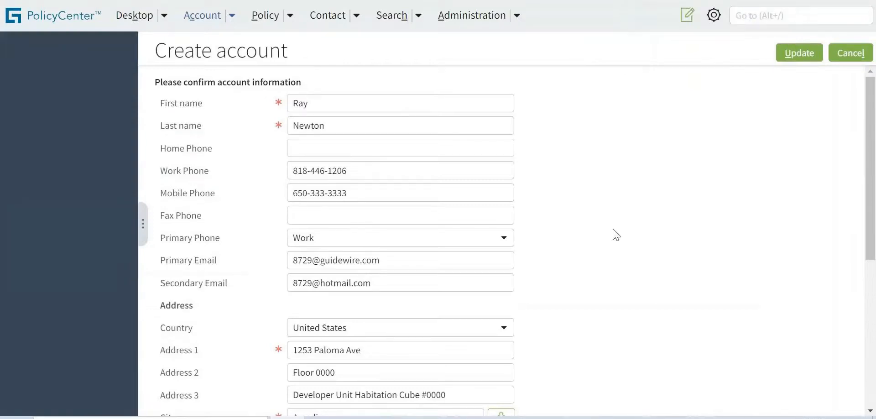
Step: Cancel the address book account creation and search for accounts with first and last name "a"
click(849, 53)
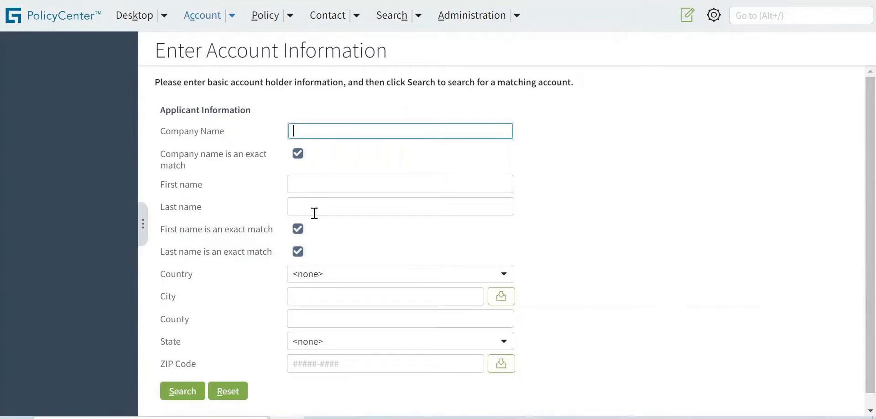
click(307, 178)
click(300, 198)
key(Return)
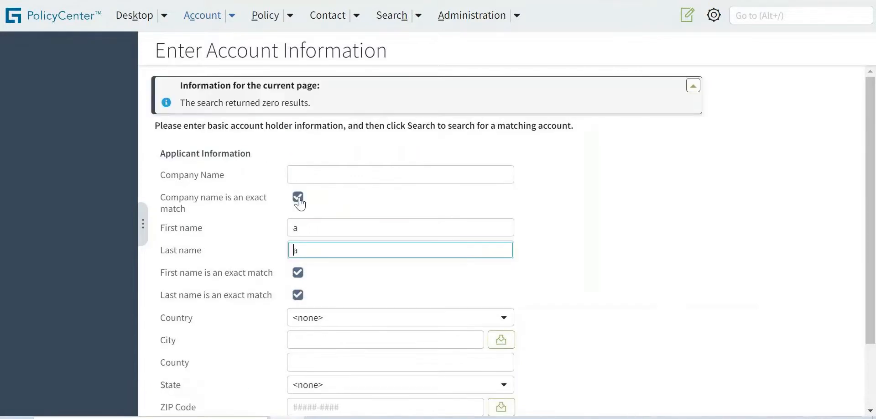
scroll(299, 203, down, 3)
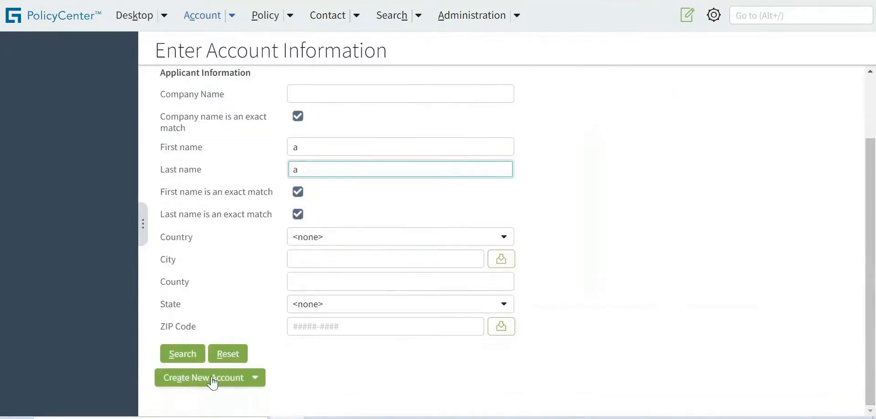
Step: Start creating a new Person account and clear the prefilled first and last names
click(225, 382)
click(189, 338)
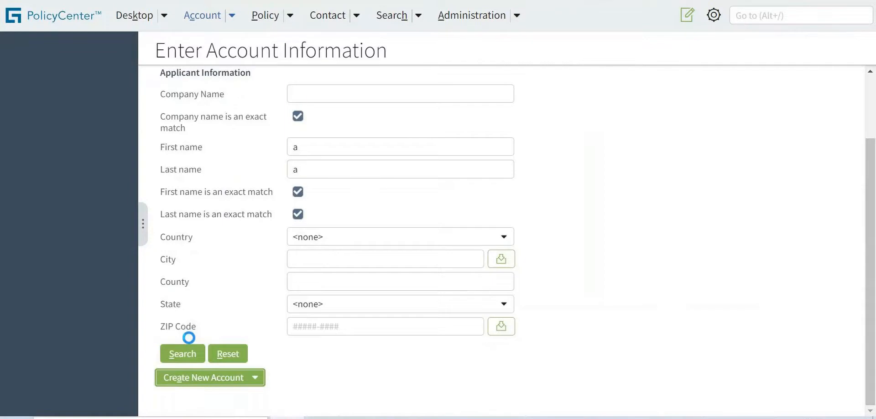
key(BackSpace)
click(307, 129)
key(BackSpace)
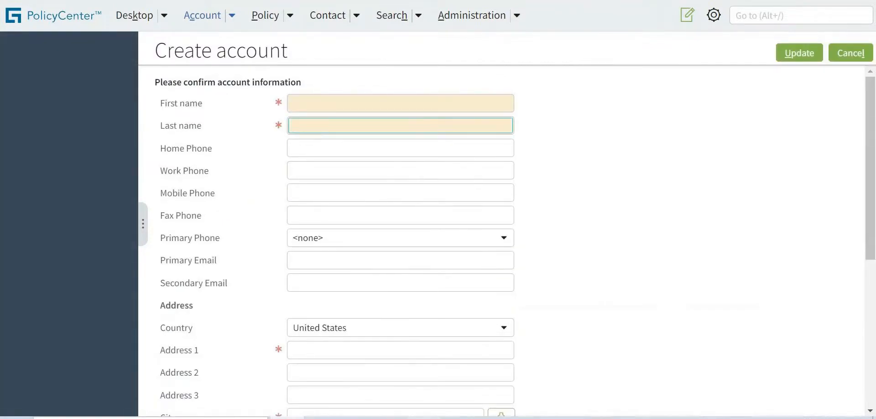
Step: Copy the sample person's full name from GW_Training.txt into the First name field of the new PolicyCenter account
key(alt+Tab)
click(127, 284)
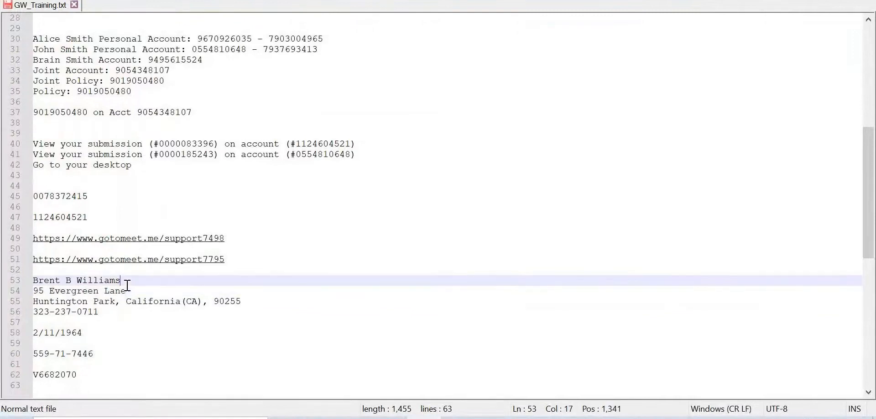
drag(127, 284, 7, 278)
key(ctrl+c)
key(alt+Tab)
click(304, 105)
key(ctrl+v)
Step: Move the surname from First name to Last name and remove the middle initial
drag(319, 102, 412, 84)
key(ctrl+x)
click(331, 122)
key(ctrl+v)
click(301, 124)
key(BackSpace)
key(BackSpace)
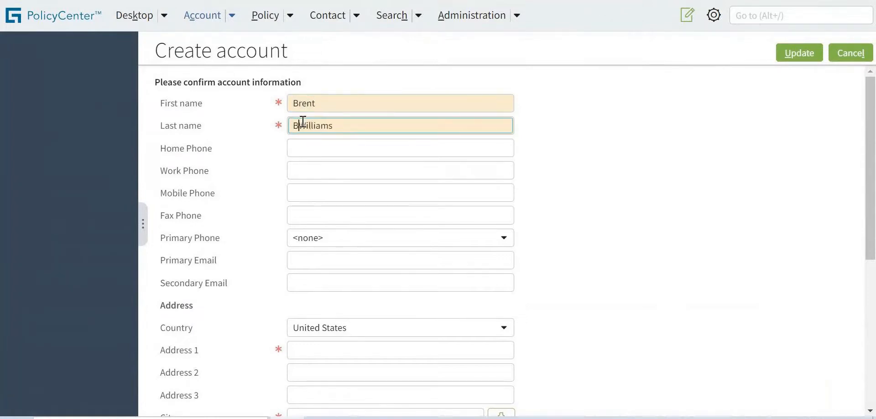
click(675, 194)
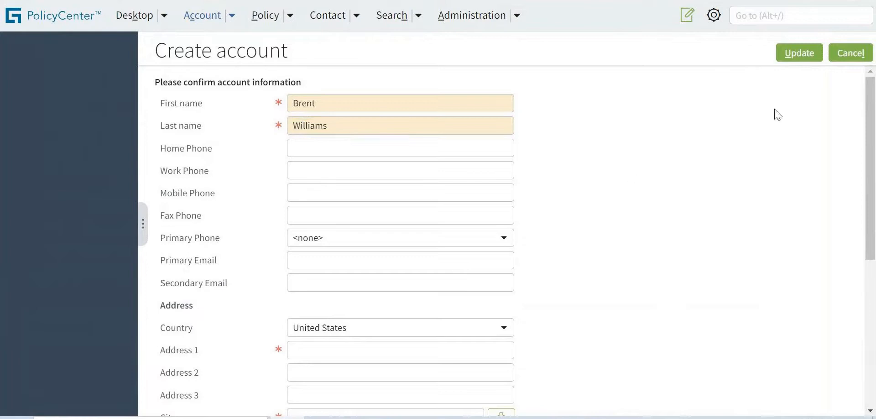
Step: Try to save the account with only the names filled in, and collapse the page's message list
click(793, 57)
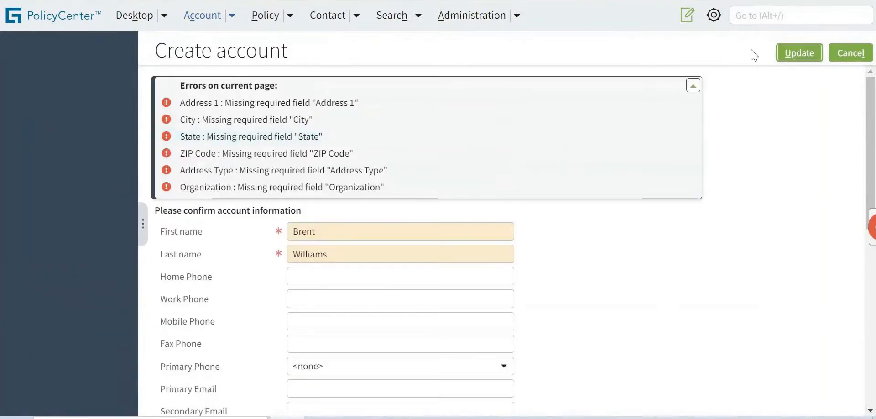
click(692, 85)
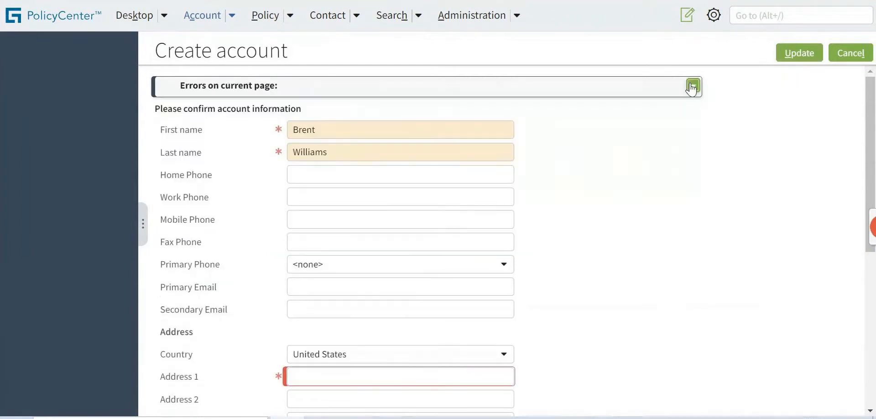
scroll(277, 133, down, 1)
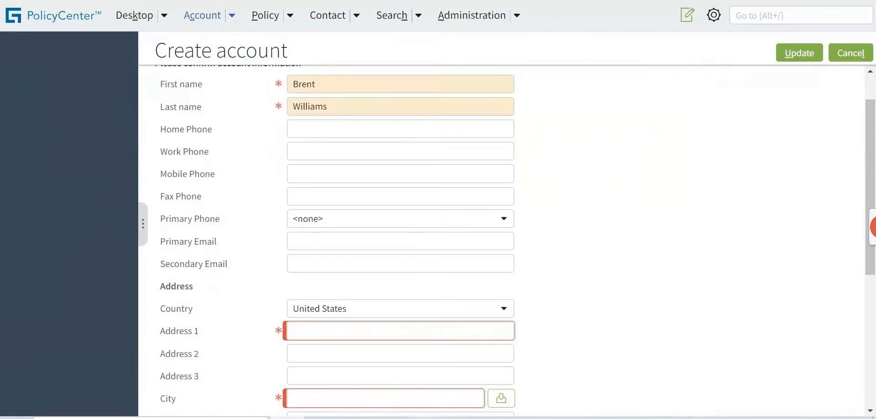
Step: Copy the sample person's street address from GW_Training.txt into the Address 1 field in PolicyCenter
key(alt+Tab)
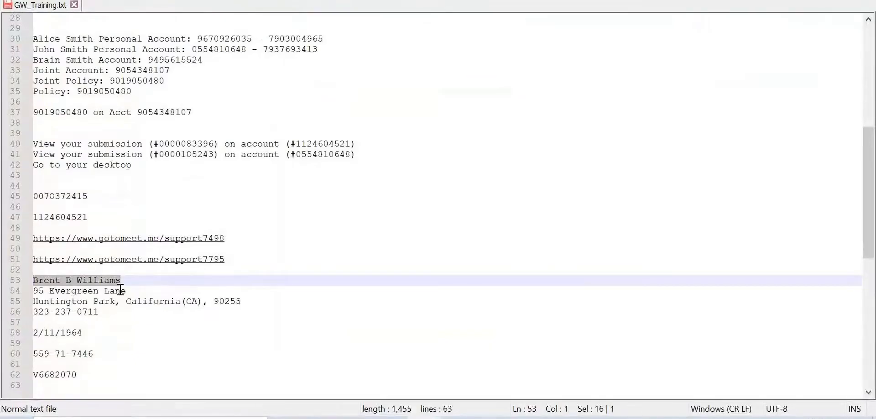
drag(125, 290, 25, 296)
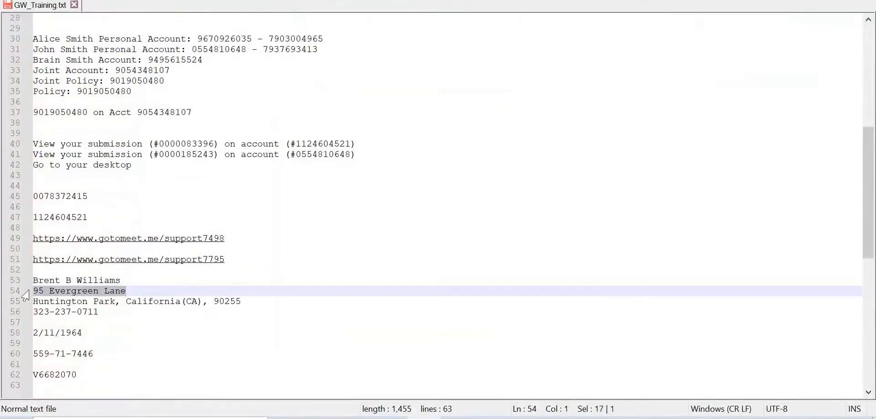
key(alt+Tab)
scroll(791, 191, down, 3)
click(290, 226)
key(ctrl+v)
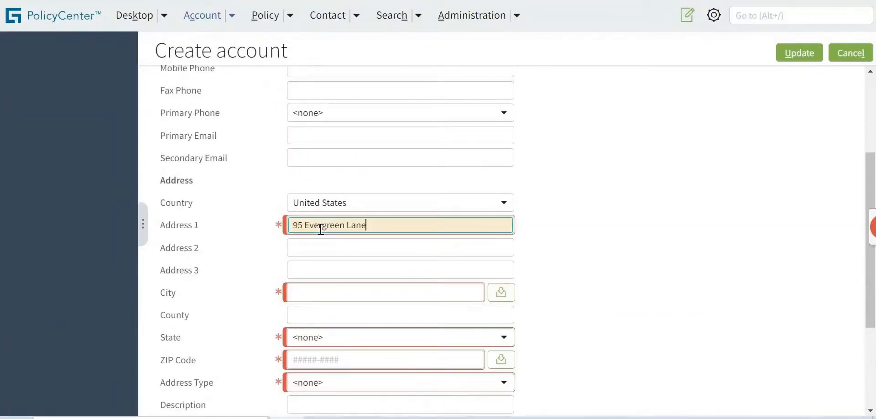
Step: Look up the sample person's state in GW_Training.txt and set the account address State to California in PolicyCenter
key(alt+Tab)
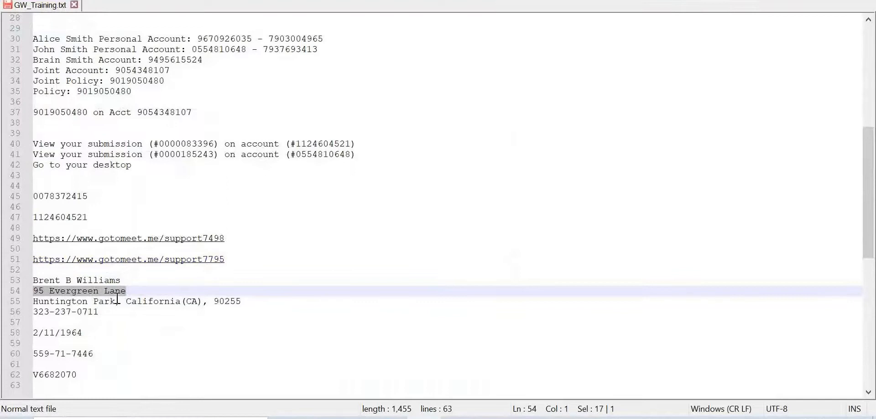
drag(131, 301, 168, 307)
double_click(168, 303)
key(ctrl+c)
key(alt+Tab)
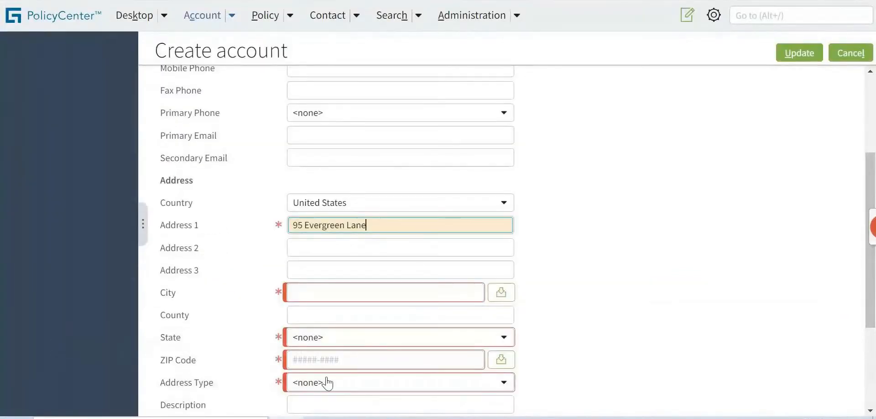
click(345, 337)
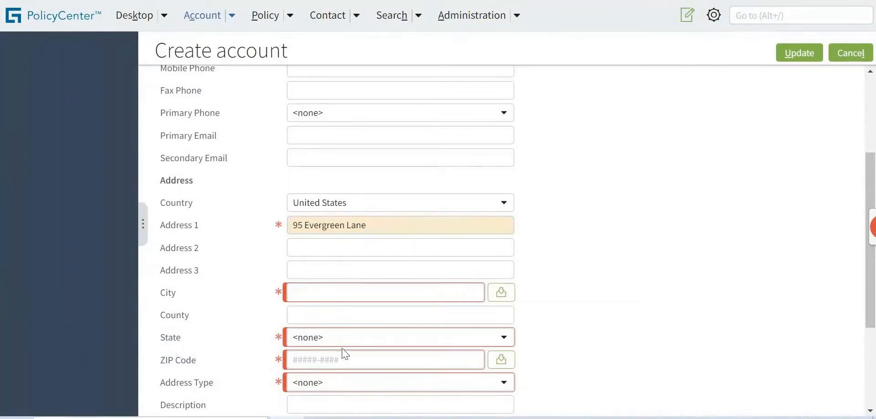
click(334, 345)
key(c)
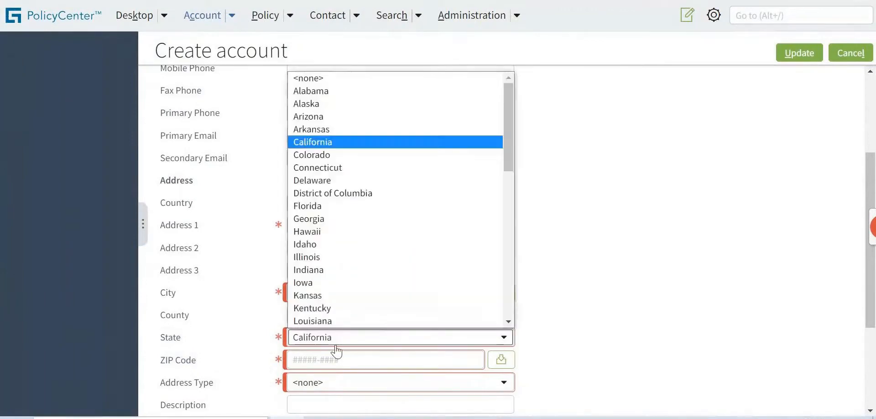
click(626, 324)
scroll(289, 303, down, 2)
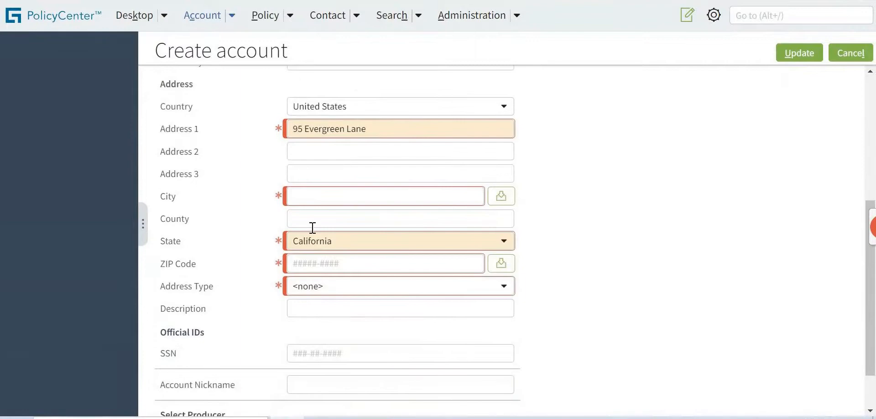
Step: Copy the sample person's ZIP code from GW_Training.txt into the ZIP Code field in PolicyCenter
key(alt+Tab)
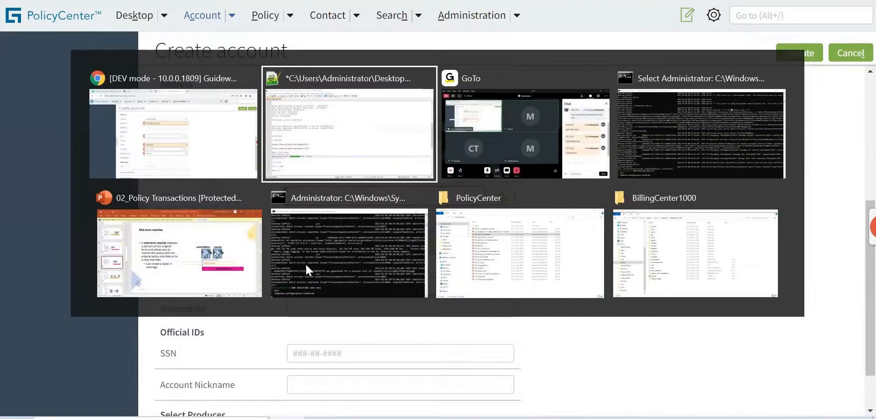
double_click(221, 302)
key(alt+Tab)
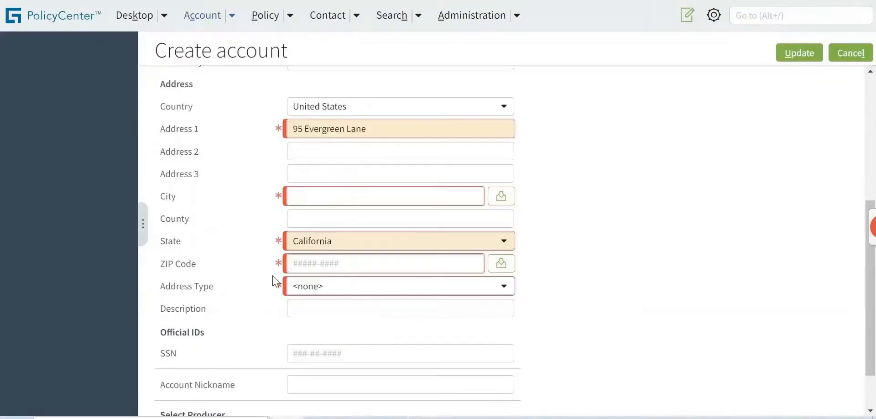
click(304, 264)
key(ctrl+v)
Step: Set the Address Type of the account address to Home
click(351, 291)
scroll(758, 313, down, 5)
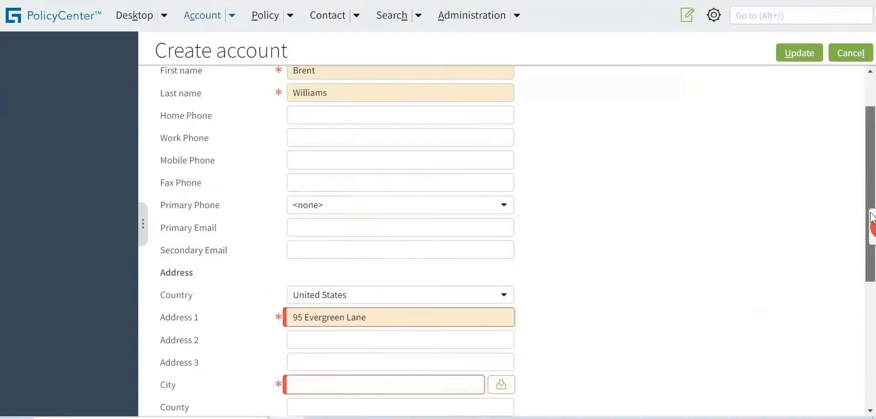
click(342, 332)
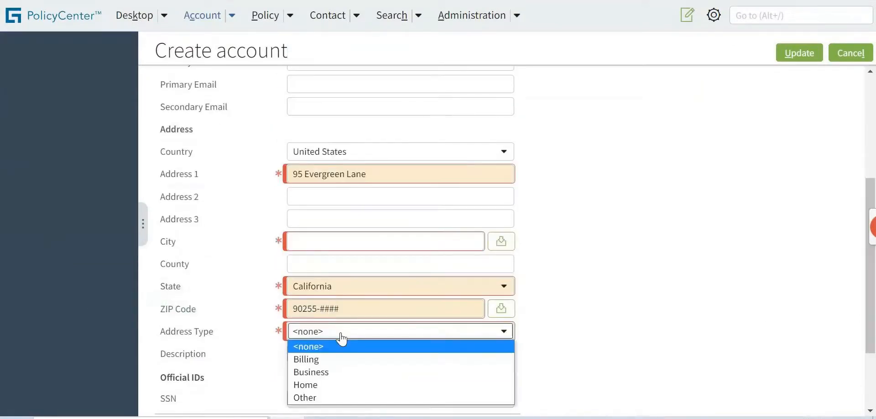
click(305, 384)
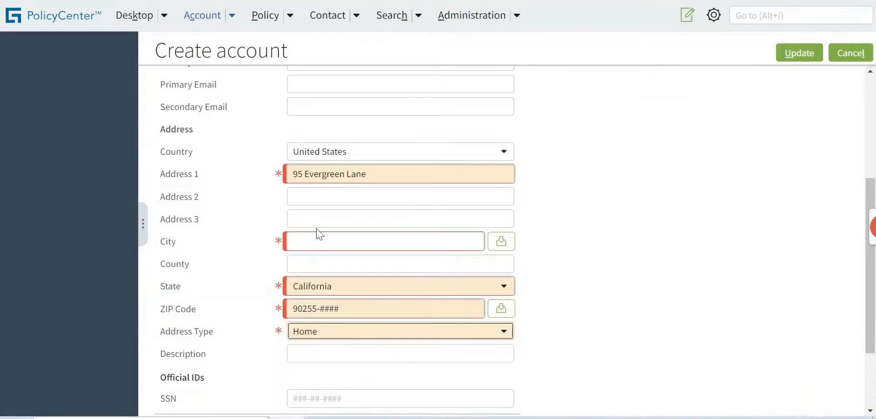
Step: Copy the sample person's city from GW_Training.txt into the City field of the account address in PolicyCenter
click(308, 237)
key(alt+Tab)
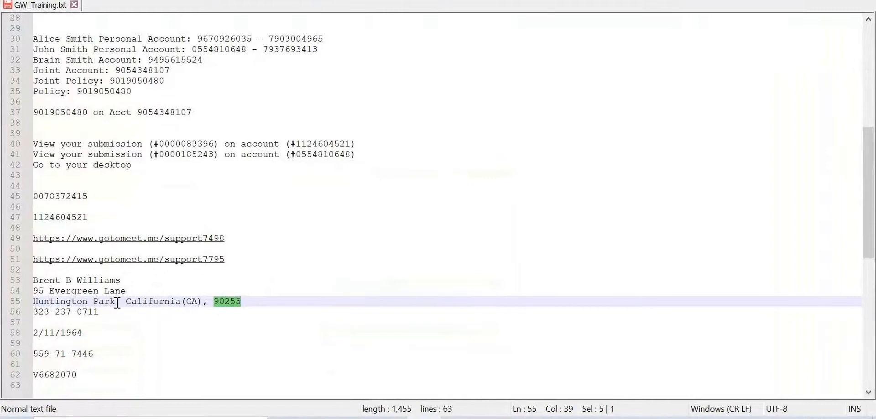
drag(116, 302, 33, 301)
key(ctrl+c)
key(alt+Tab)
key(ctrl+v)
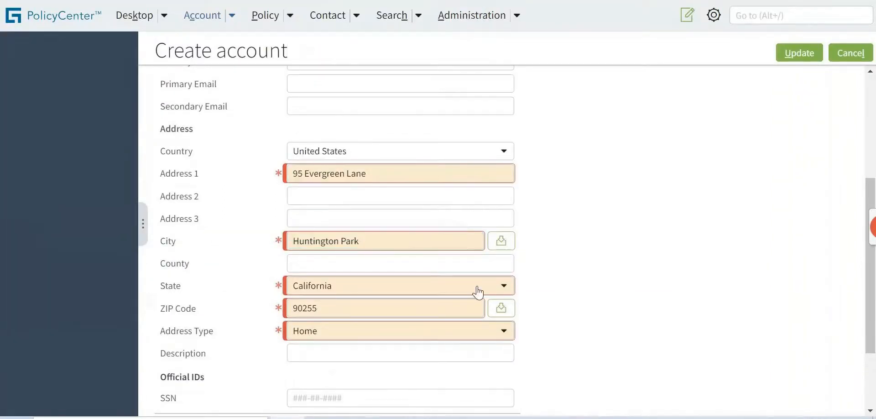
Step: Copy the sample person's phone number from GW_Training.txt into the Mobile Phone field in PolicyCenter
key(alt+Tab)
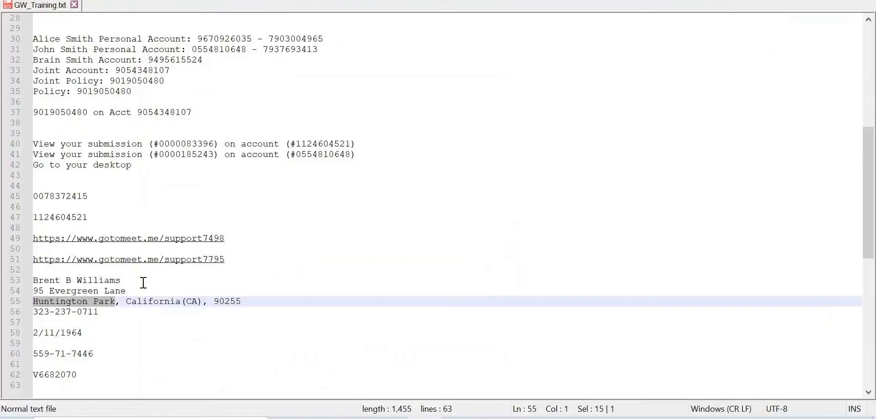
drag(98, 311, 17, 314)
key(ctrl+c)
key(alt+Tab)
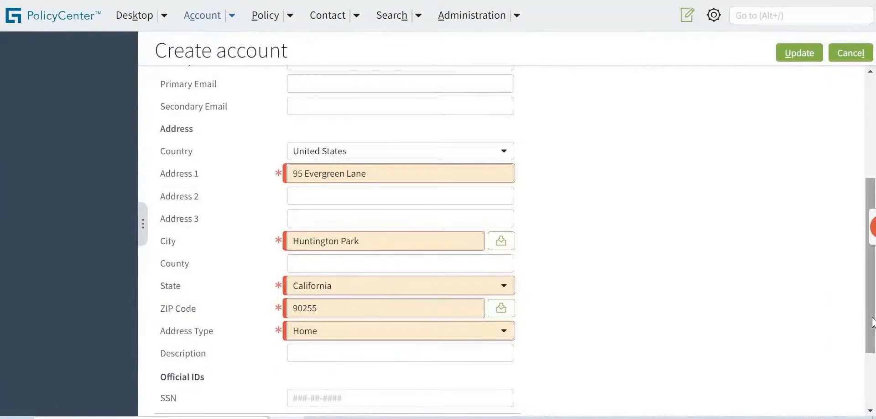
scroll(871, 322, up, 5)
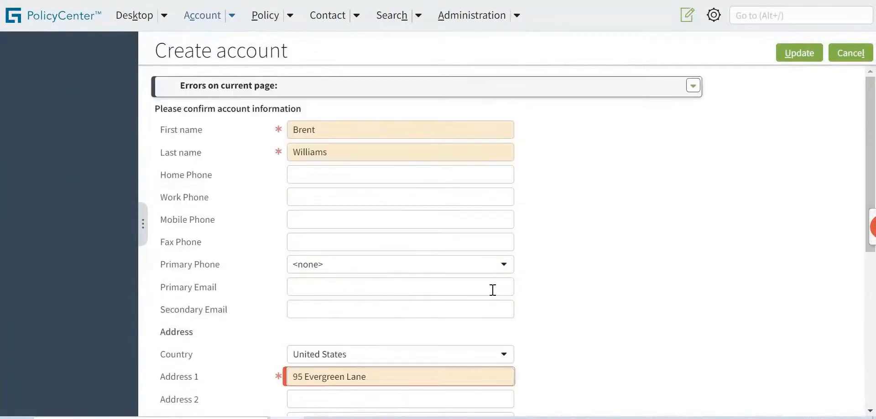
click(314, 211)
key(ctrl+v)
click(652, 209)
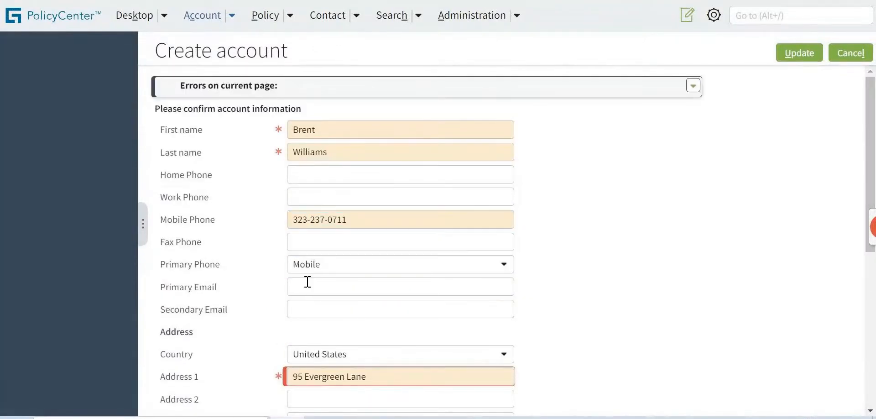
Step: Enter the sample person's e-mail address in the Primary Email field
click(300, 291)
text(bretn)
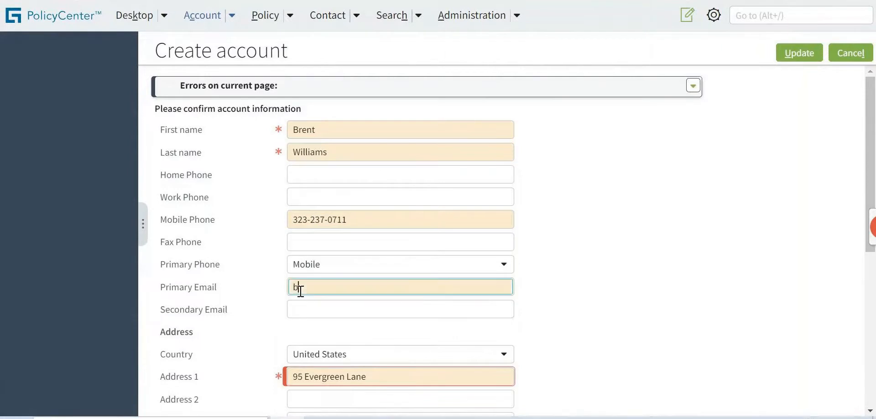
key(BackSpace)
key(BackSpace)
text(nt.)
text(will)
text(ian)
key(BackSpace)
text(,ms)
key(BackSpace)
key(BackSpace)
key(BackSpace)
text(ms)
text(t4st.com)
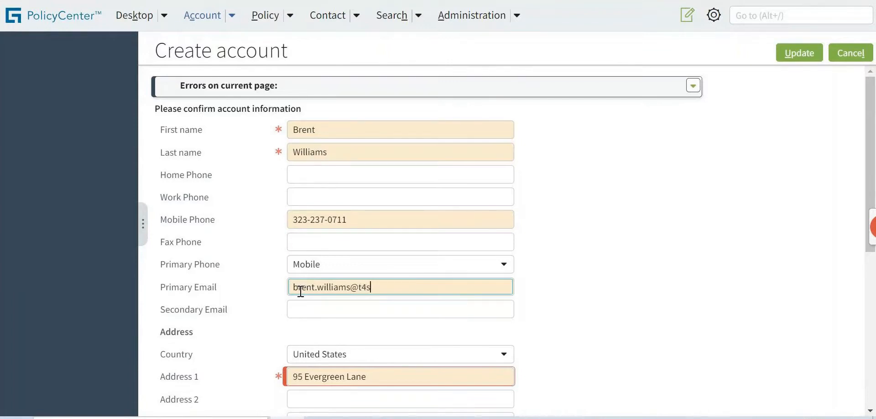
key(BackSpace)
key(BackSpace)
key(BackSpace)
key(BackSpace)
key(BackSpace)
key(BackSpace)
key(BackSpace)
text(est.com)
key(BackSpace)
text(om)
Step: Copy the sample person's social security number from GW_Training.txt into the SSN field in PolicyCenter
drag(871, 166, 873, 319)
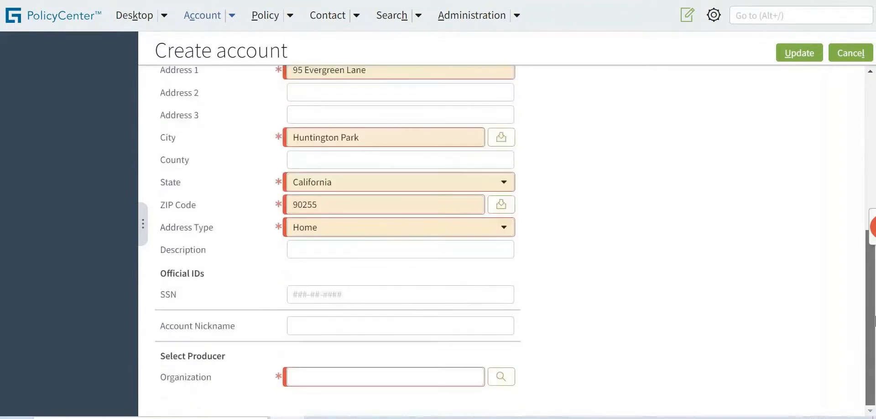
click(300, 408)
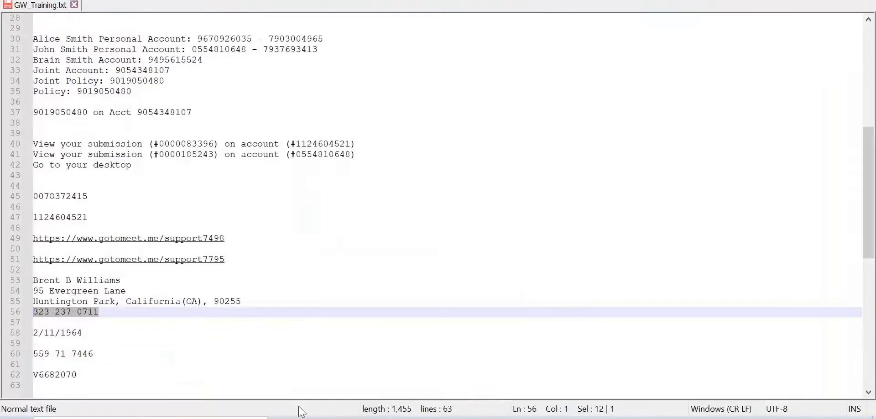
drag(104, 350, 23, 351)
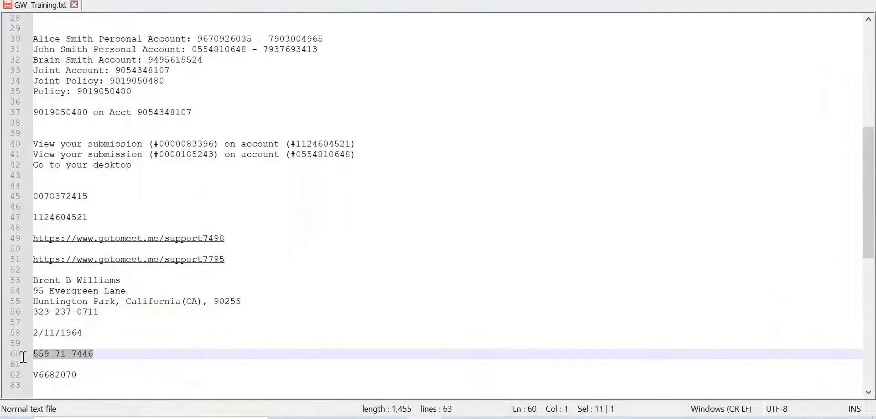
key(alt+Tab)
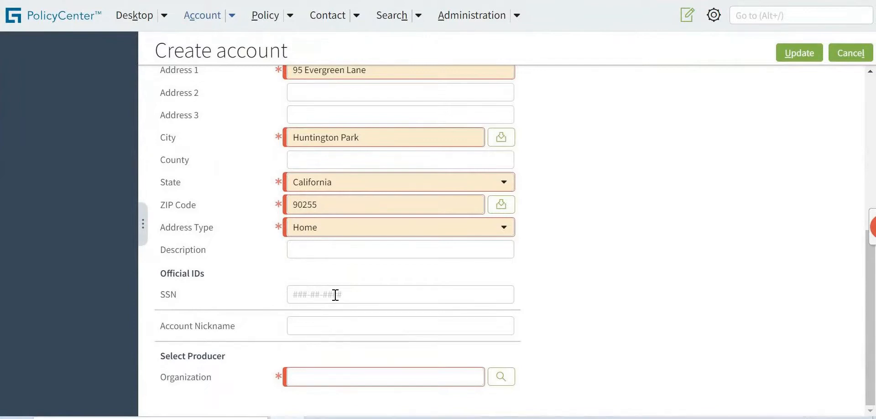
click(299, 293)
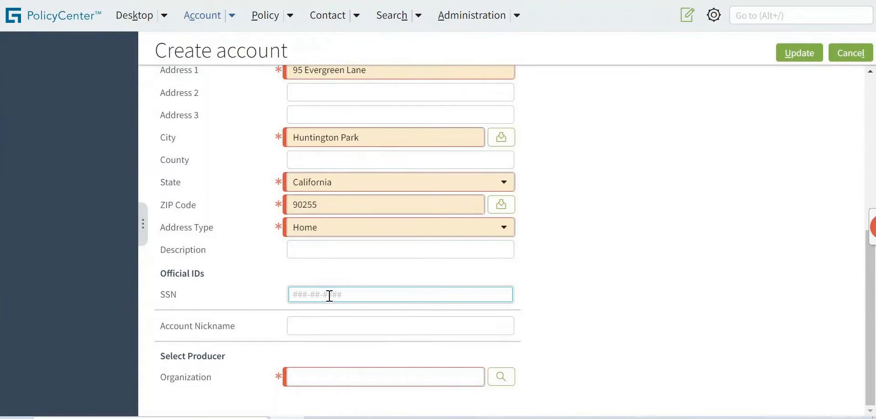
key(ctrl+v)
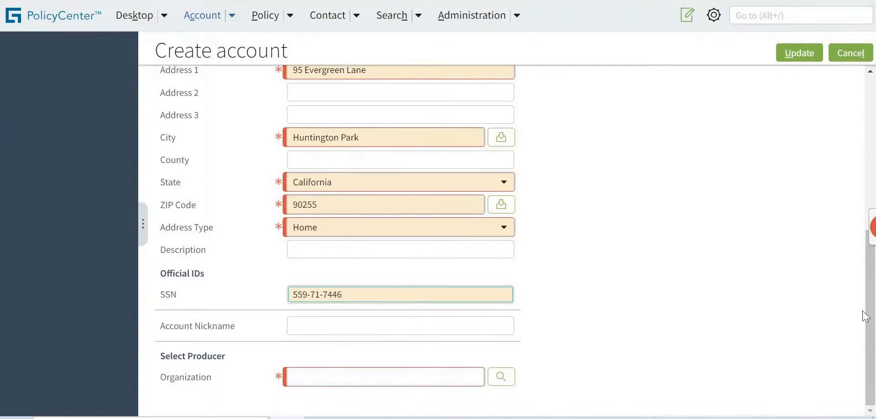
Step: Search the producer organizations by the name "a" and select ACV Property Insurance as the account's organization
scroll(873, 169, up, 4)
scroll(873, 168, up, 3)
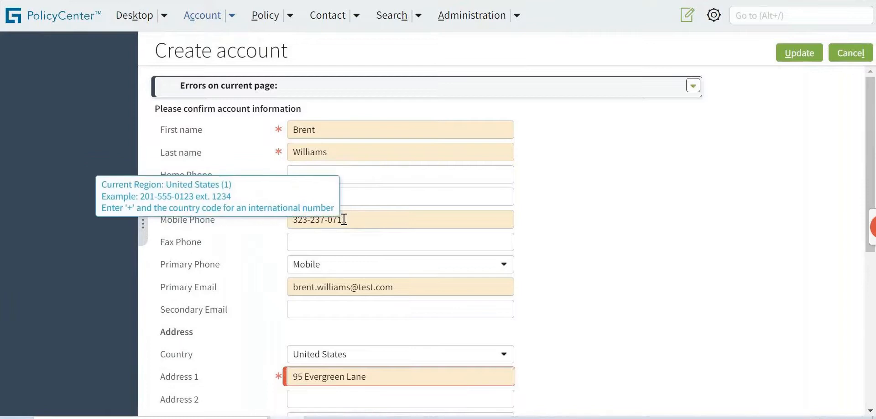
drag(870, 168, 871, 342)
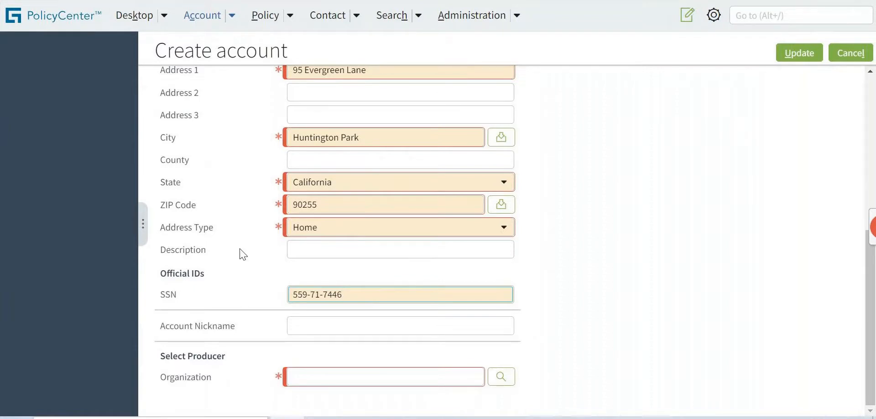
click(300, 377)
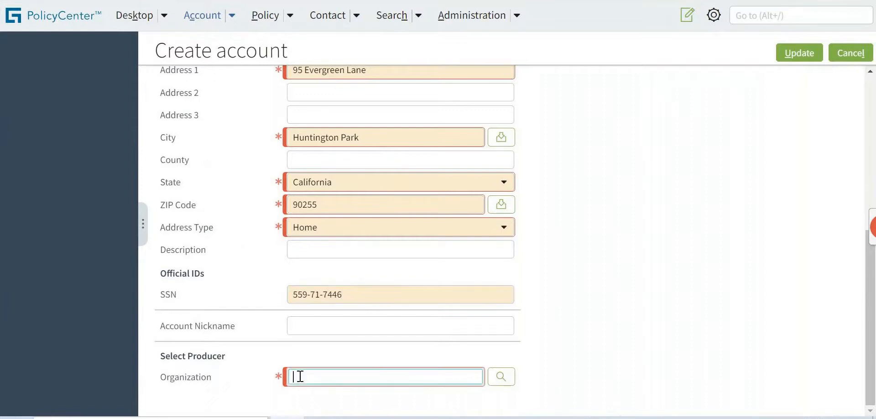
click(503, 377)
text(a)
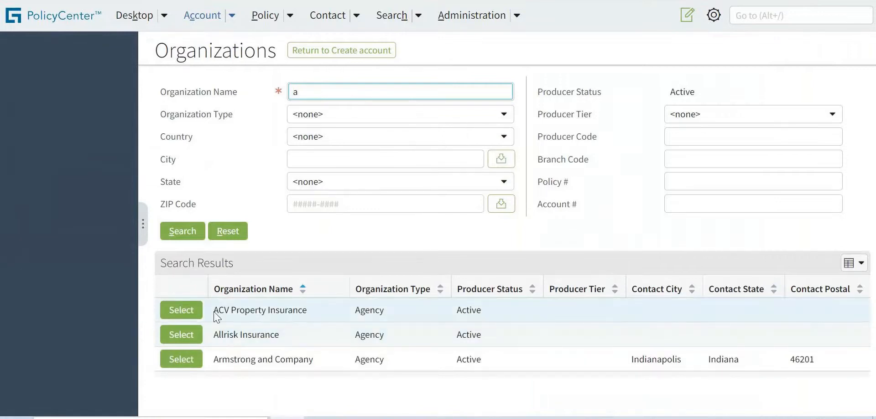
triple_click(216, 314)
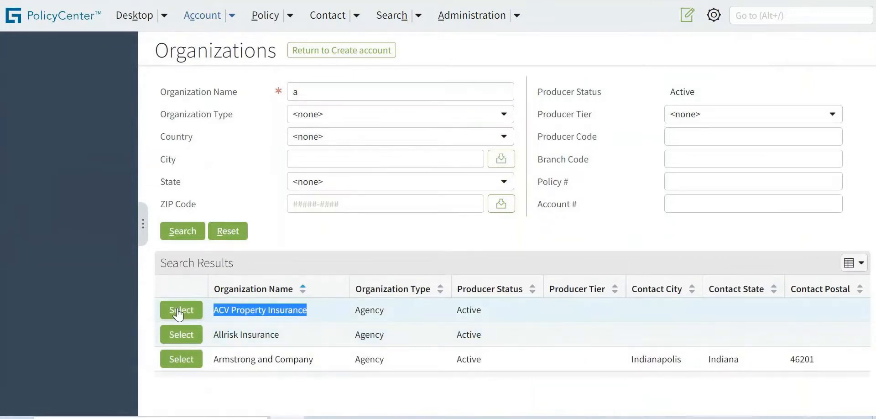
click(179, 311)
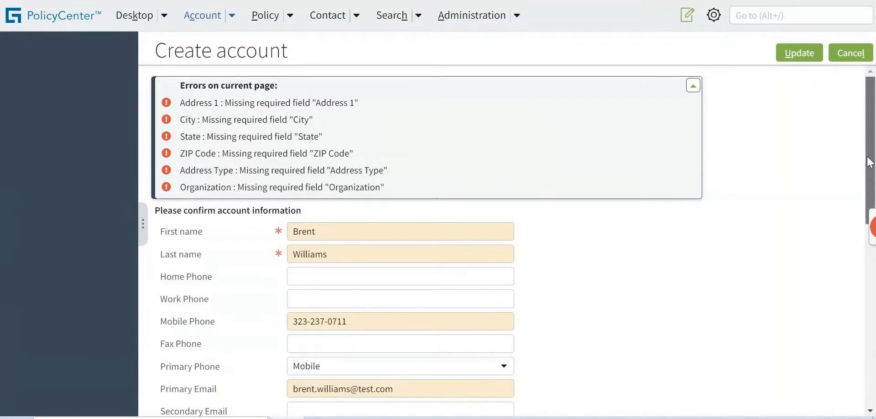
Step: Choose 301-008578 ACV Property Insurance as the Producer Code and save the new account
scroll(356, 381, down, 10)
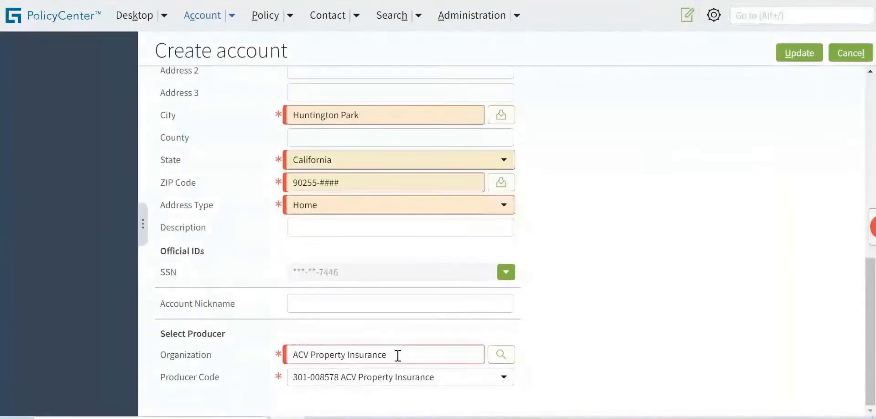
click(447, 381)
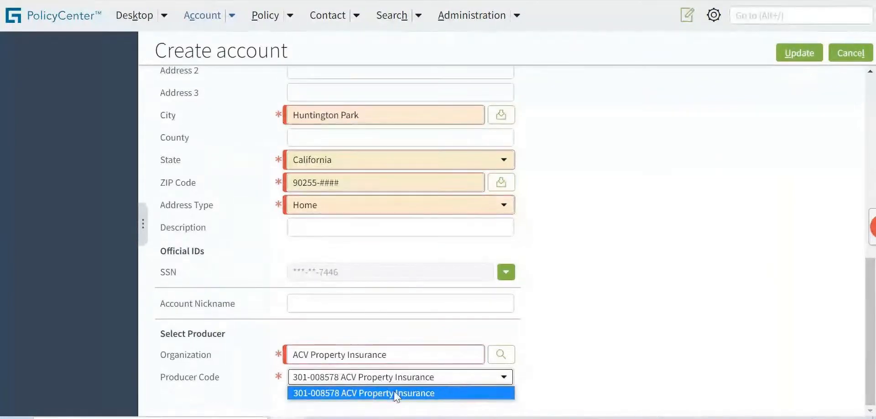
click(347, 395)
click(317, 394)
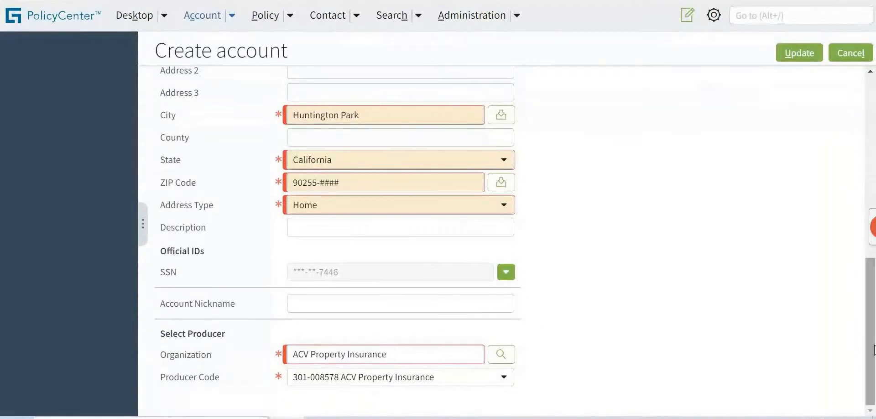
drag(874, 349, 873, 163)
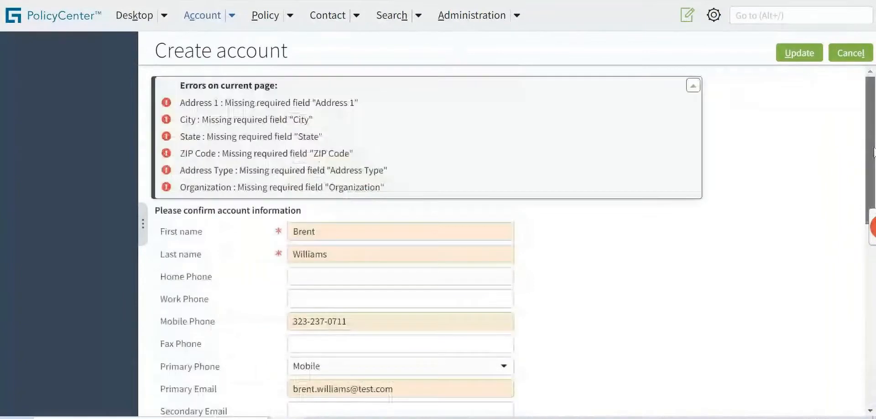
click(796, 57)
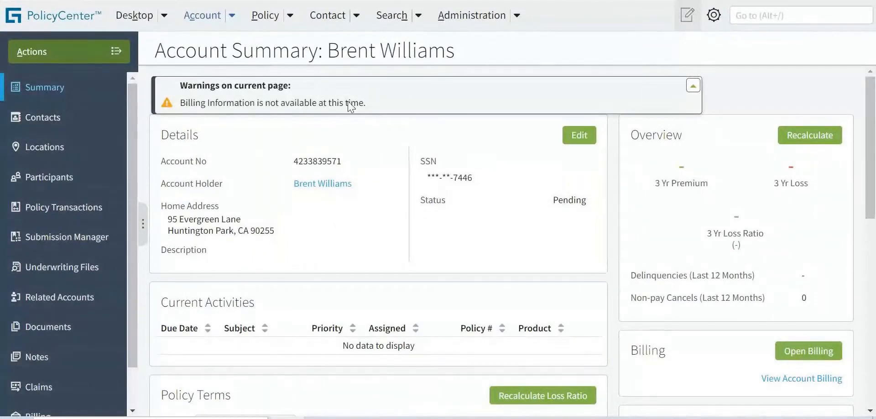
Step: Examine the new account's summary page, covering the page warning, account details, contact role, producer and location
drag(362, 103, 178, 105)
right_click(236, 185)
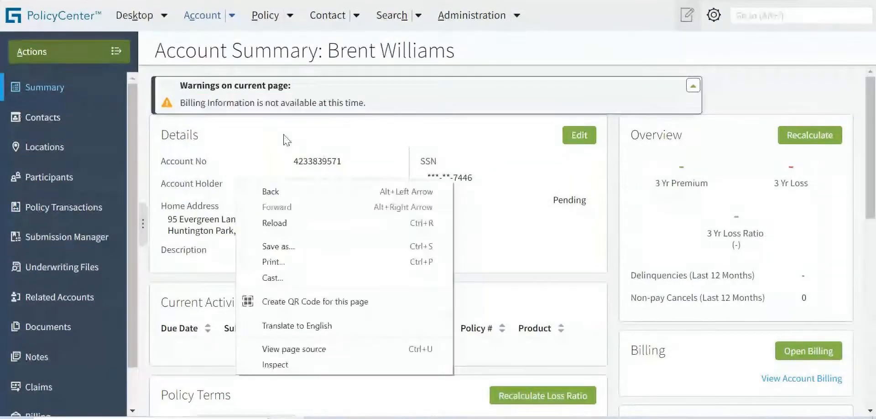
click(412, 109)
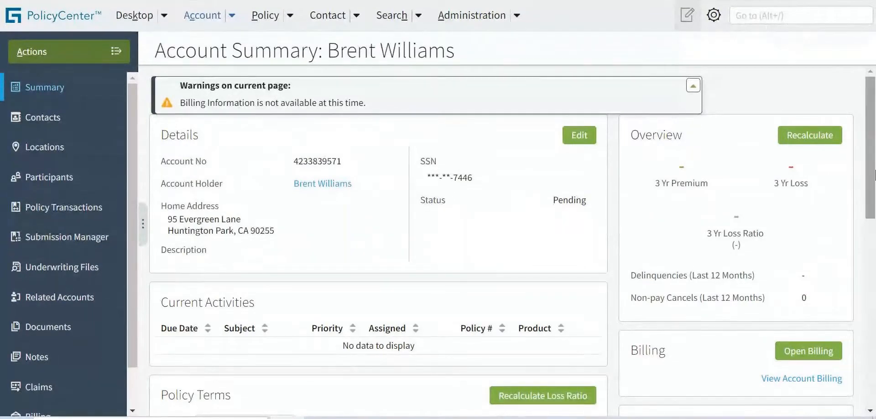
drag(874, 175, 874, 306)
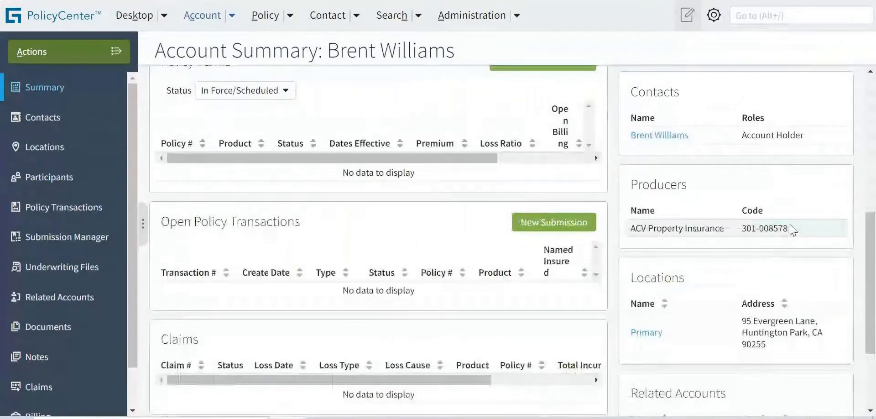
drag(705, 228, 701, 228)
drag(804, 137, 738, 139)
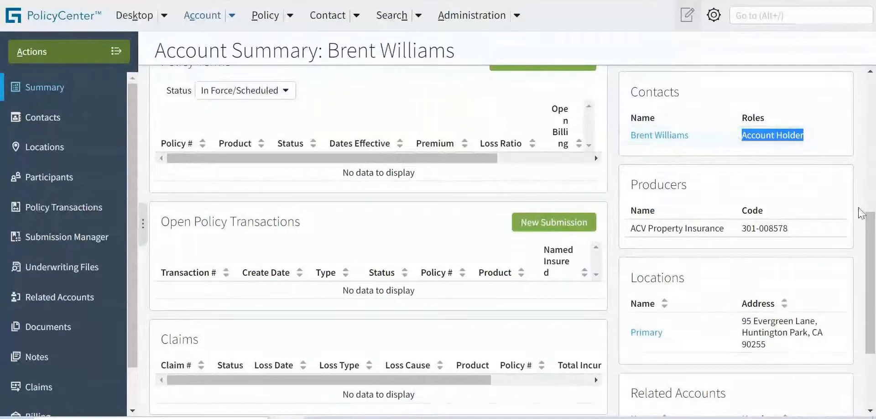
click(860, 213)
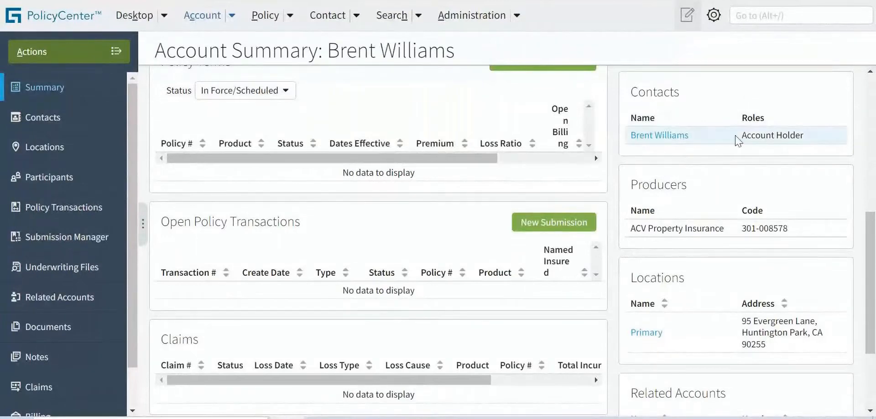
drag(697, 144, 811, 144)
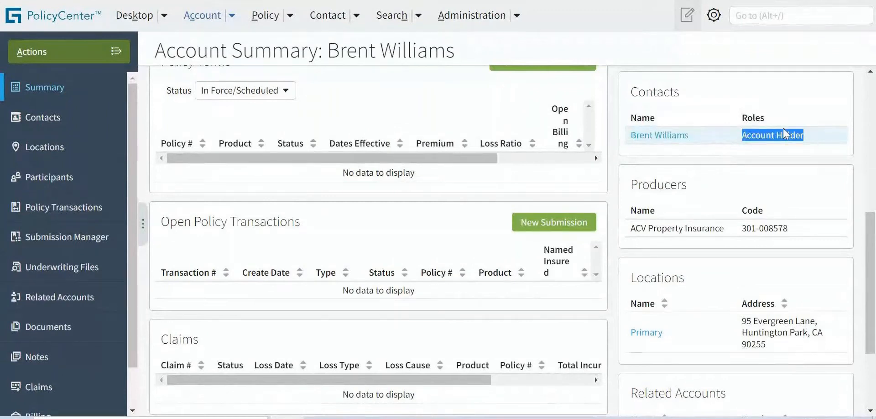
click(725, 104)
triple_click(694, 145)
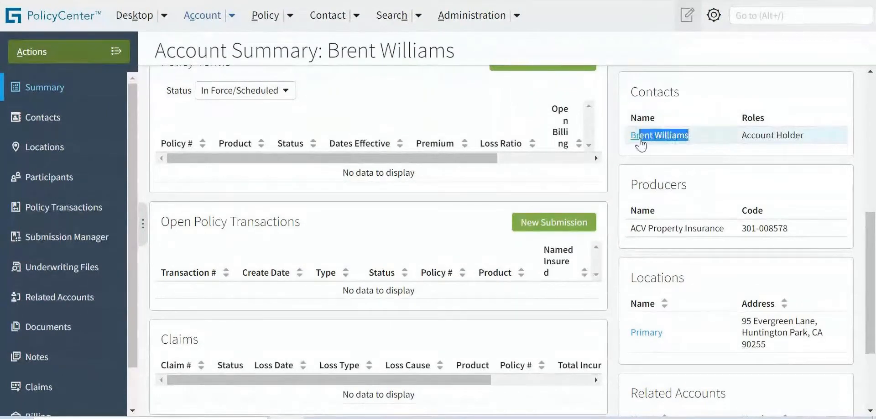
drag(735, 142, 804, 143)
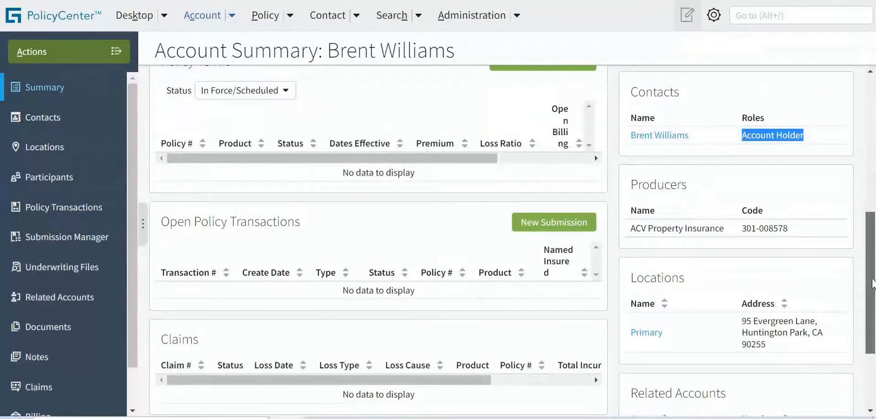
scroll(793, 255, down, 3)
drag(866, 311, 869, 242)
scroll(868, 242, up, 4)
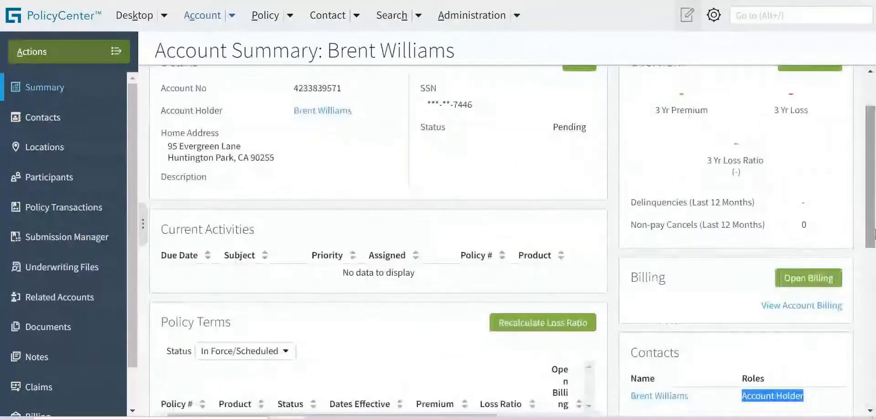
scroll(874, 233, up, 2)
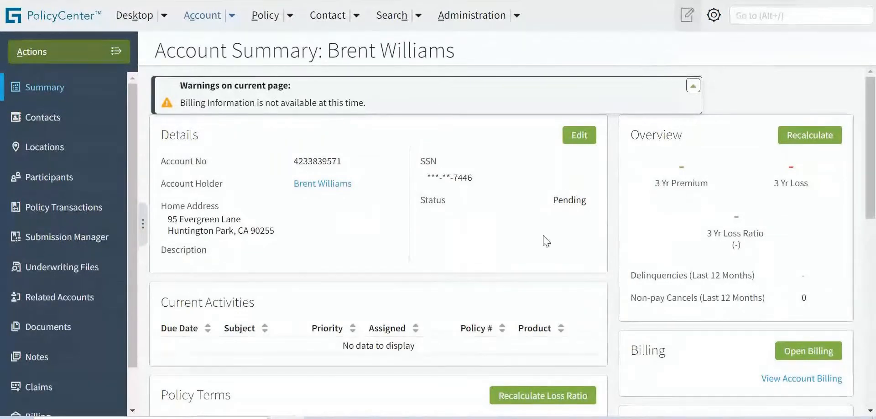
Step: Look through the rest of the account summary, covering policy terms, open policy transactions, claims, producers, locations and related accounts
drag(870, 149, 870, 205)
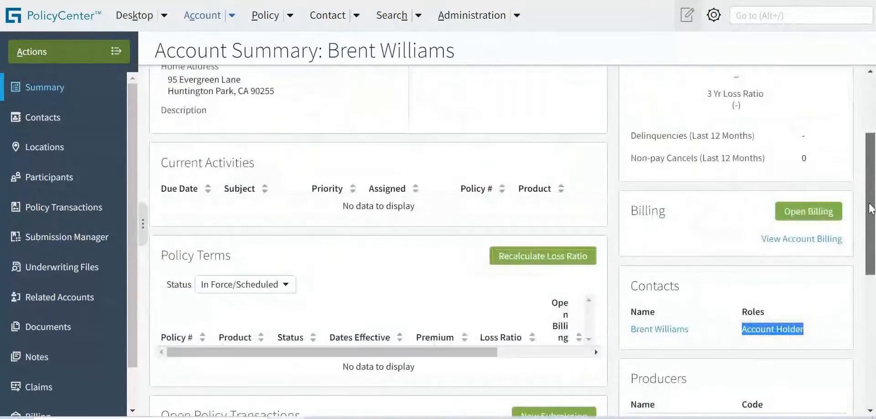
scroll(870, 208, down, 6)
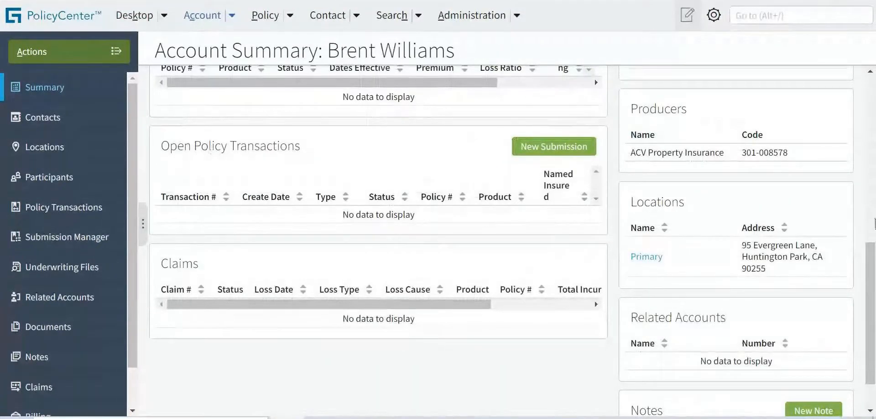
scroll(182, 185, up, 4)
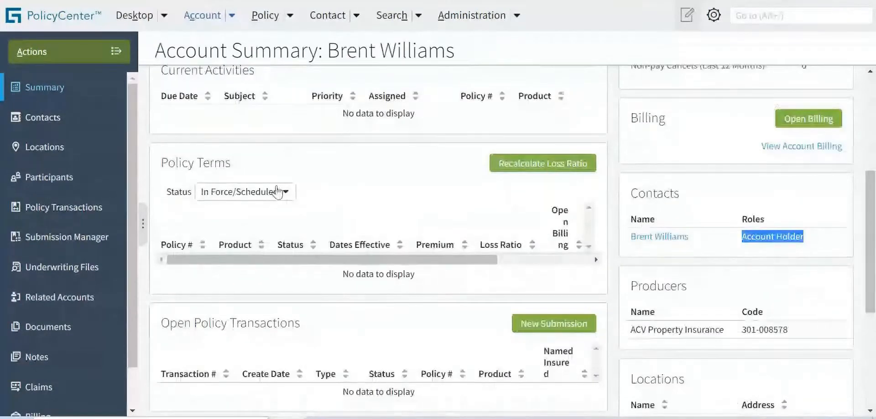
drag(873, 213, 872, 120)
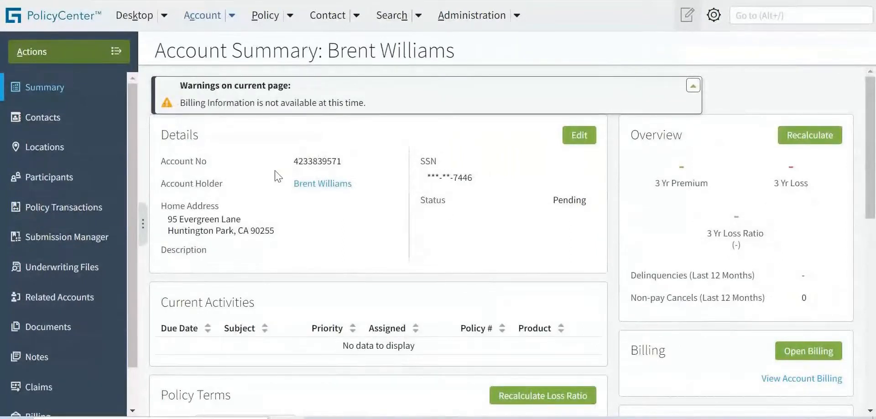
Step: Examine the account file's contacts page, covering the contact's active status, role and contact details
click(49, 118)
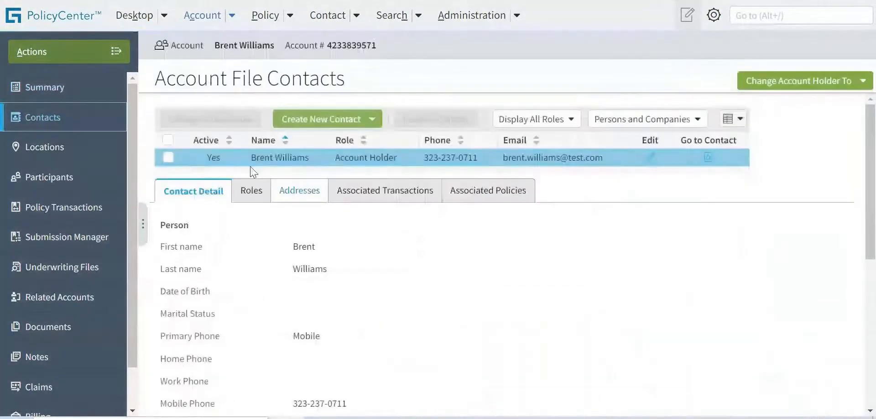
double_click(214, 157)
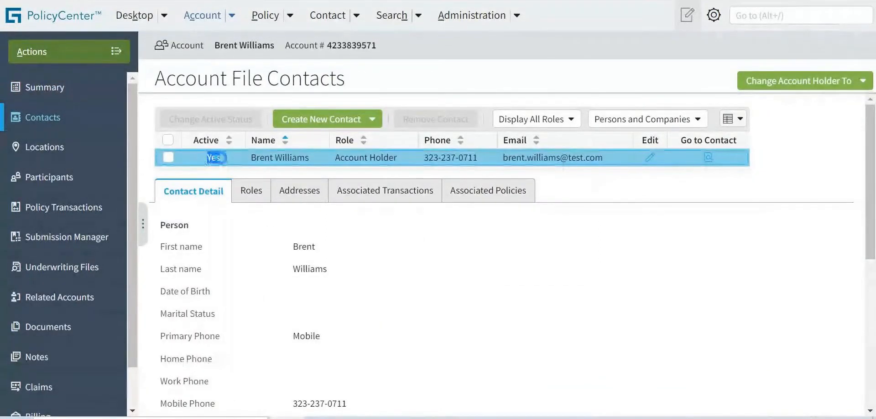
drag(252, 159, 400, 162)
click(335, 159)
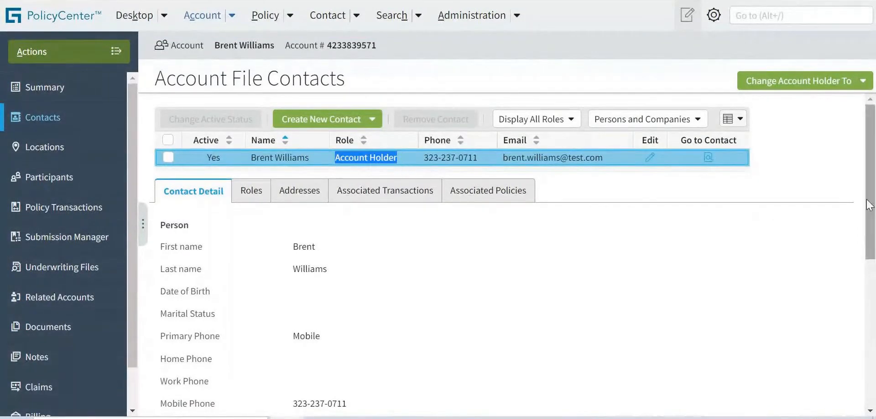
drag(868, 205, 873, 322)
scroll(874, 348, up, 7)
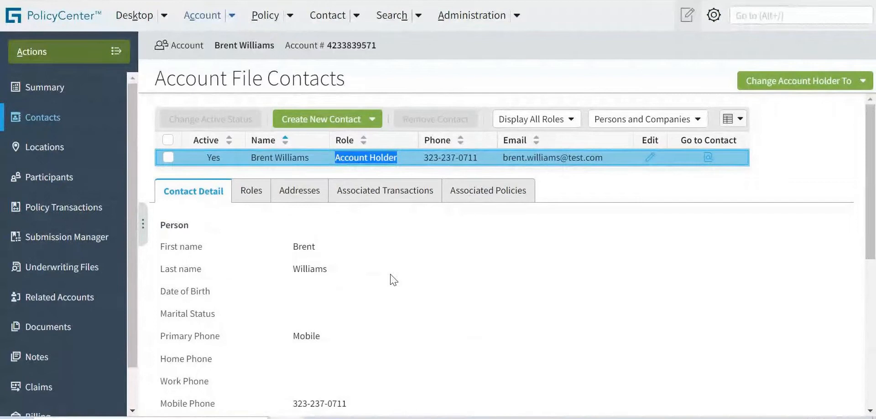
Step: Return to the account summary, review its Details section and widen the side navigation pane
click(61, 93)
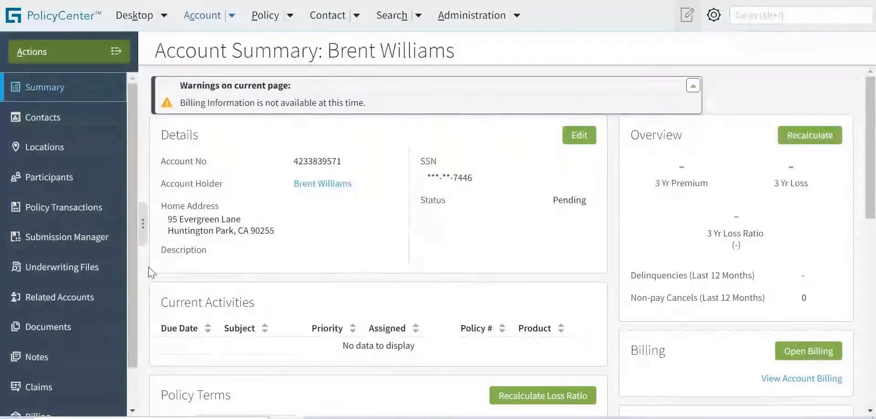
click(77, 275)
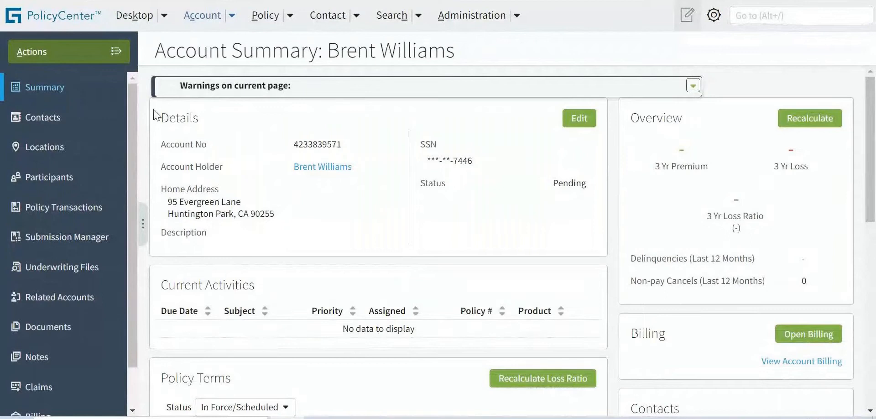
drag(159, 121, 502, 243)
click(304, 232)
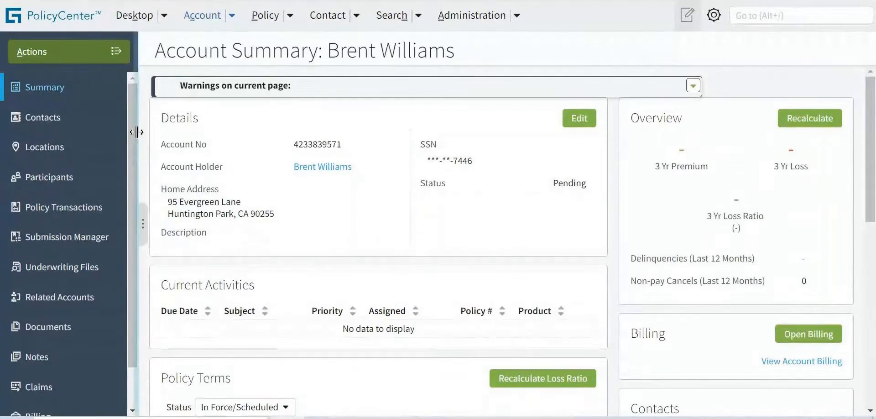
drag(158, 131, 186, 133)
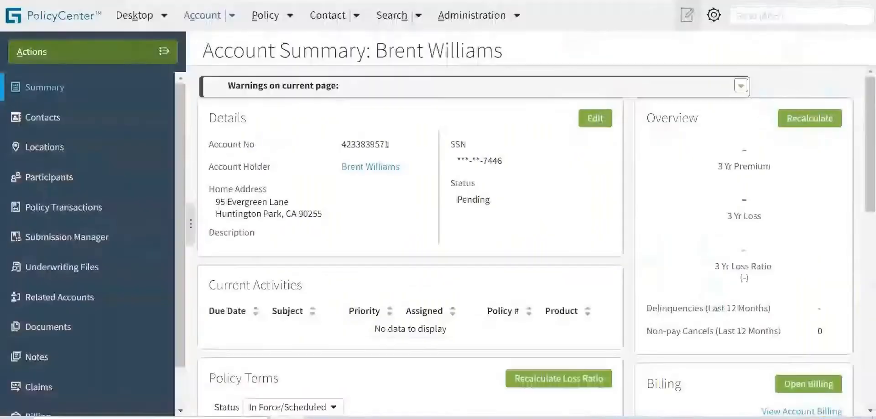
click(396, 166)
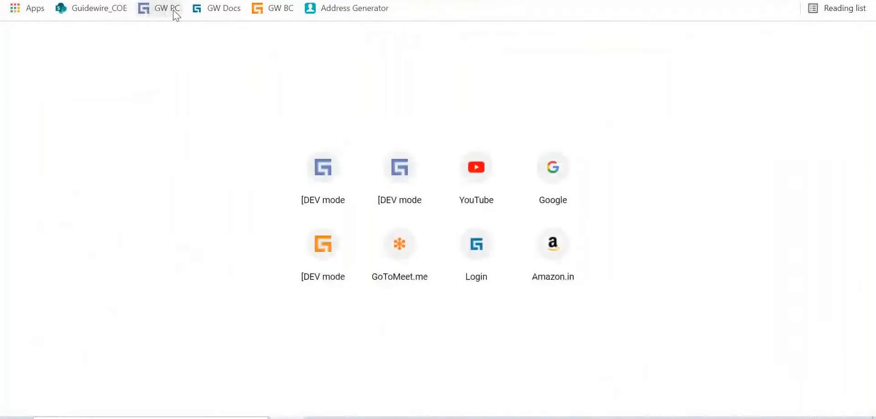
Step: Log in to a separate PolicyCenter session with the prefilled credentials and look at the server tools' Batch Process Info page
click(176, 13)
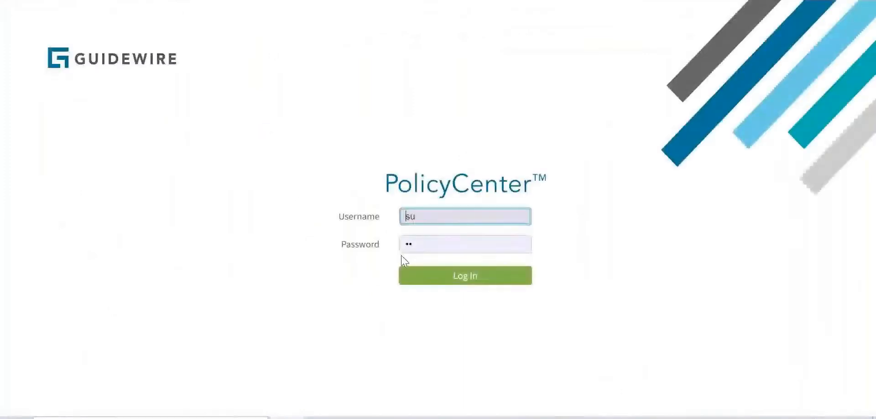
click(462, 275)
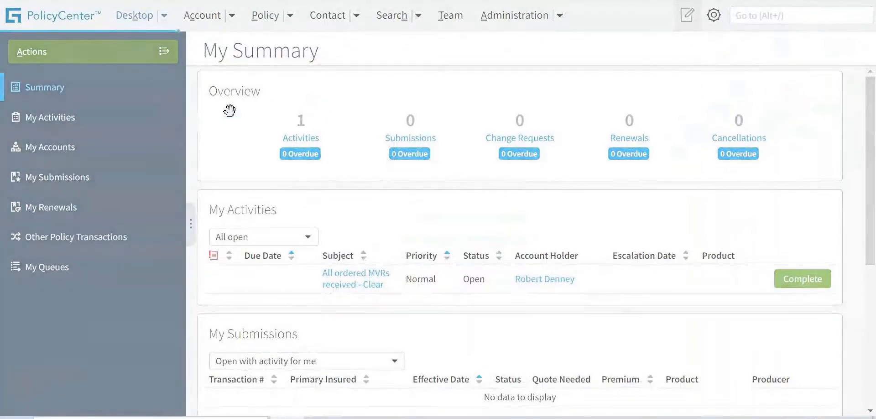
key(alt+shift+t)
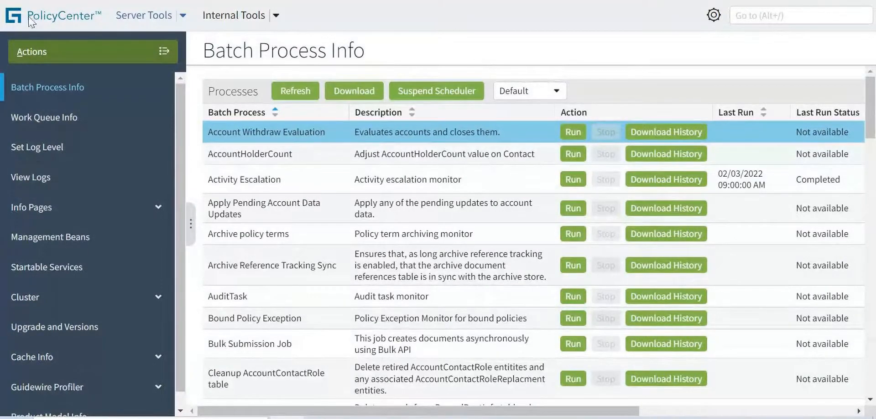
click(164, 58)
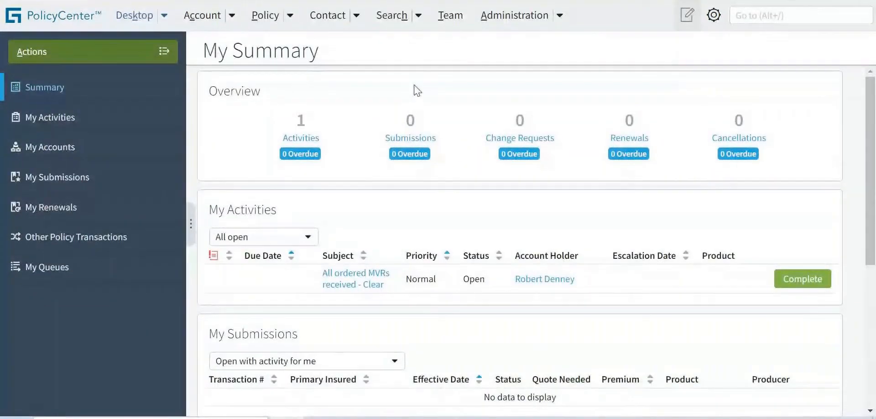
Step: Open PC Sample Data in the internal tools and review the Small data set's description
key(alt+shift+t)
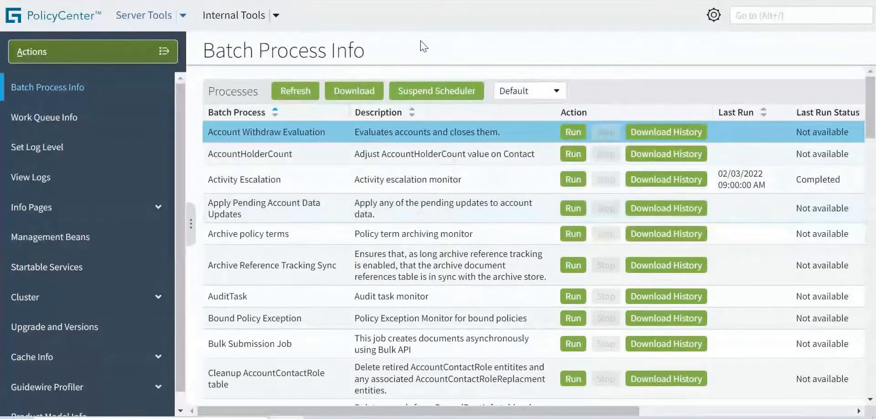
click(277, 16)
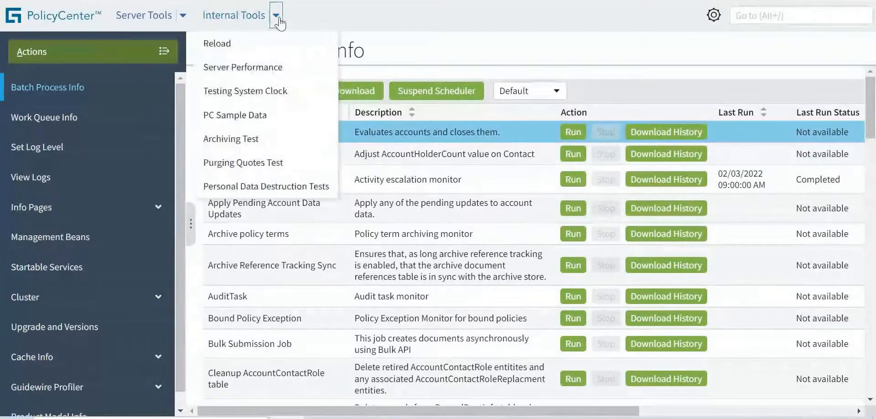
click(217, 119)
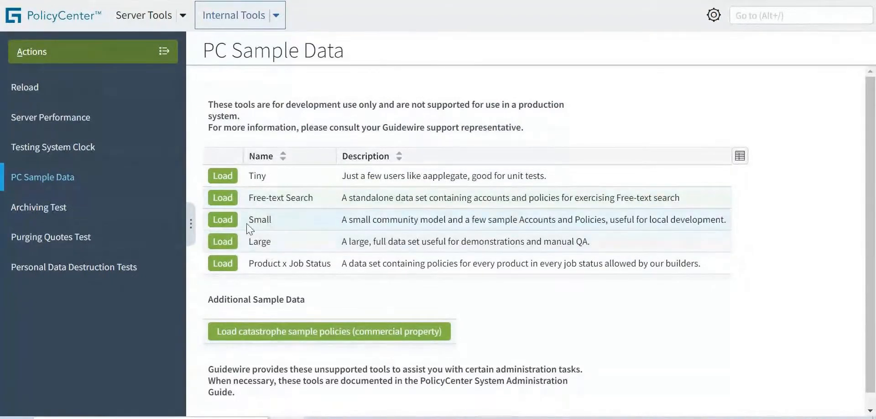
drag(248, 221, 271, 223)
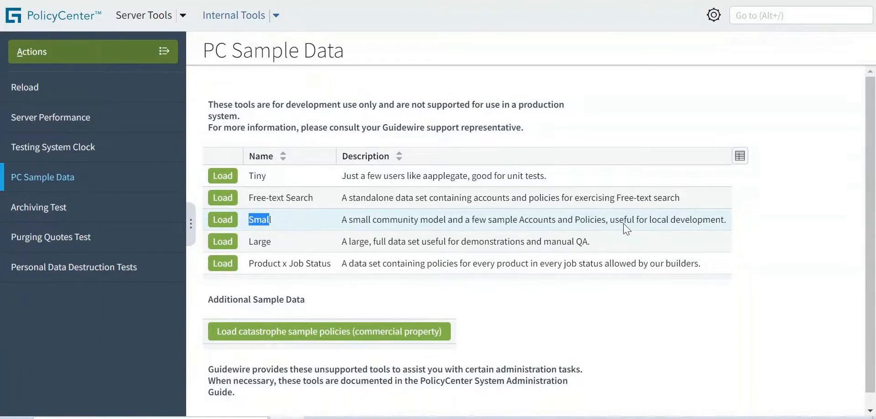
click(296, 229)
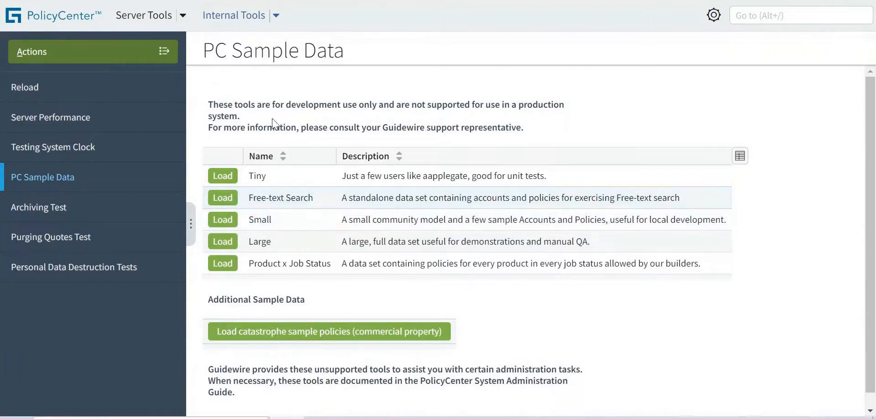
Step: Return from the internal tools to PolicyCenter and view this session's list of recent accounts
click(167, 53)
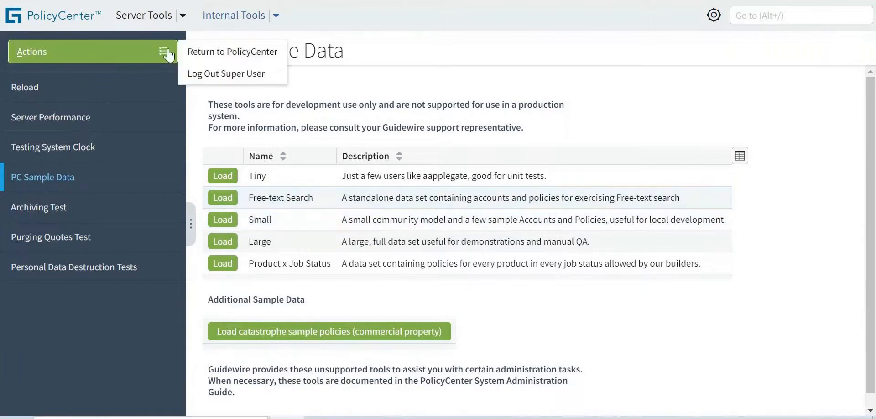
click(232, 57)
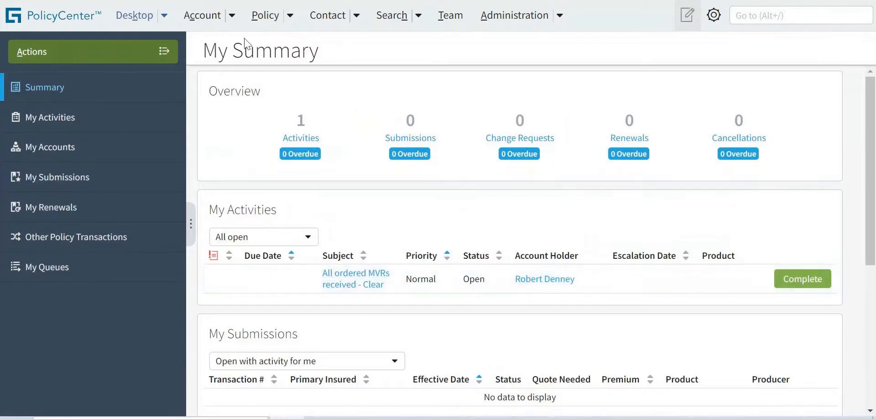
click(232, 17)
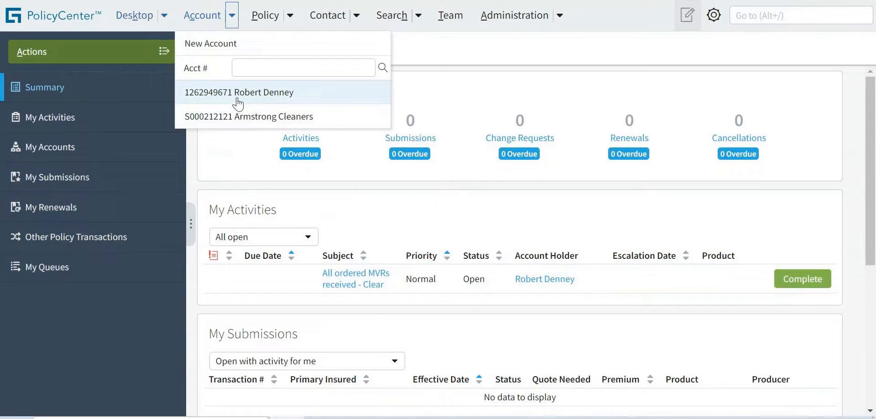
Step: Switch back to the original PolicyCenter session and reopen the newly created person account from the recent accounts
click(713, 15)
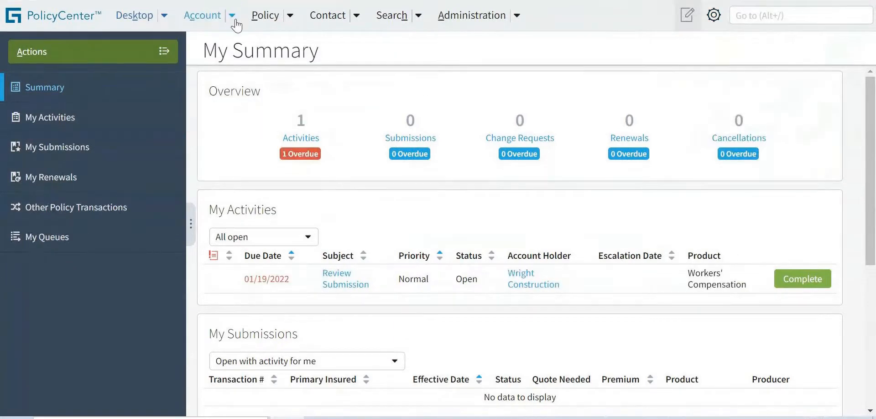
click(234, 26)
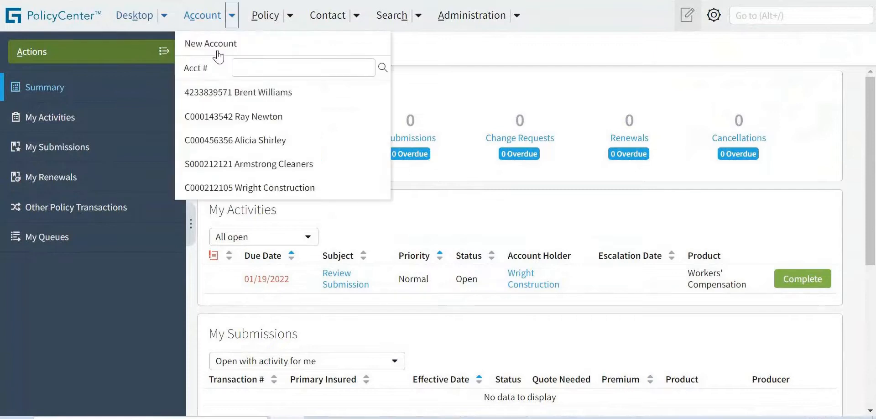
click(258, 92)
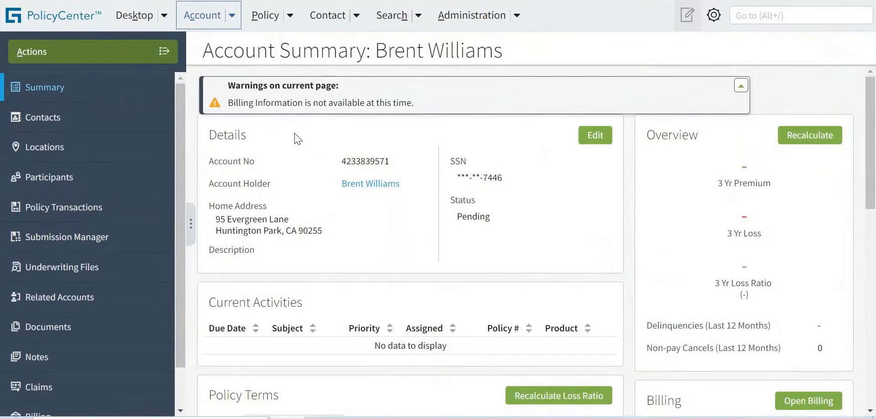
Step: Start a new submission for the person account
click(165, 55)
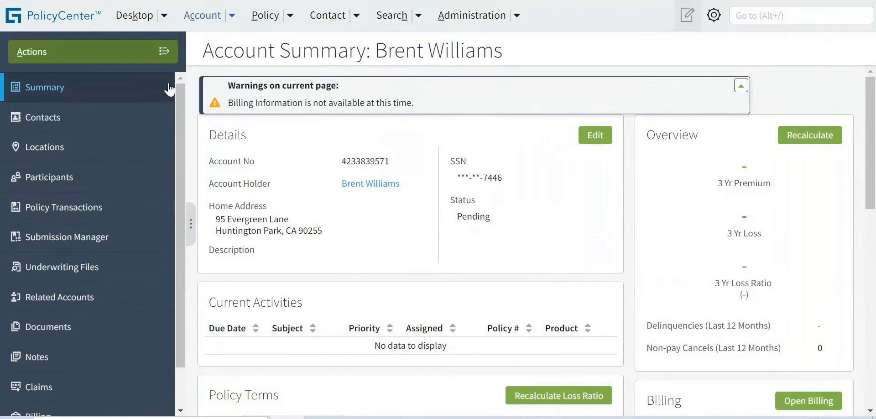
click(164, 58)
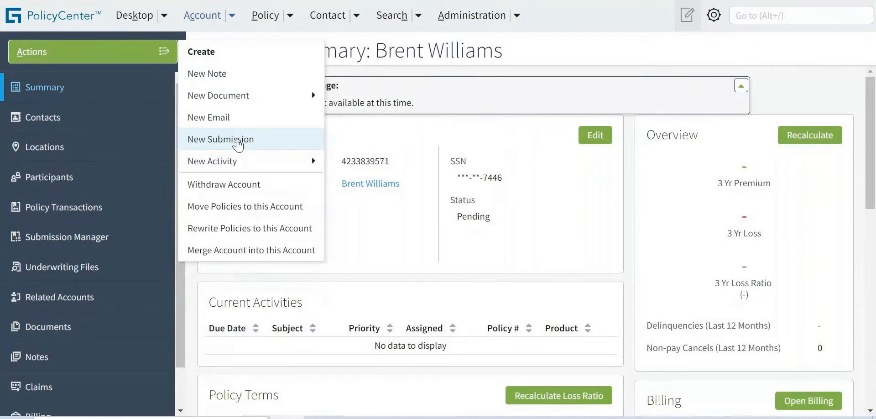
click(238, 141)
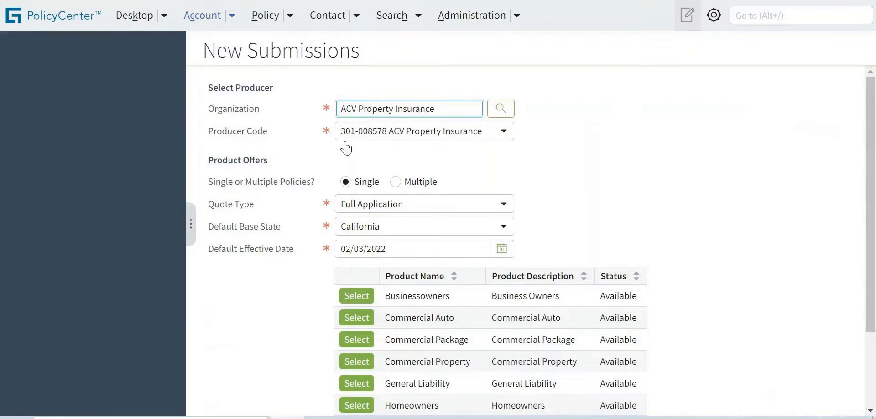
Step: Review the single-or-multiple policies choice, the offered products and the available quote types for the new submission
drag(222, 182, 302, 189)
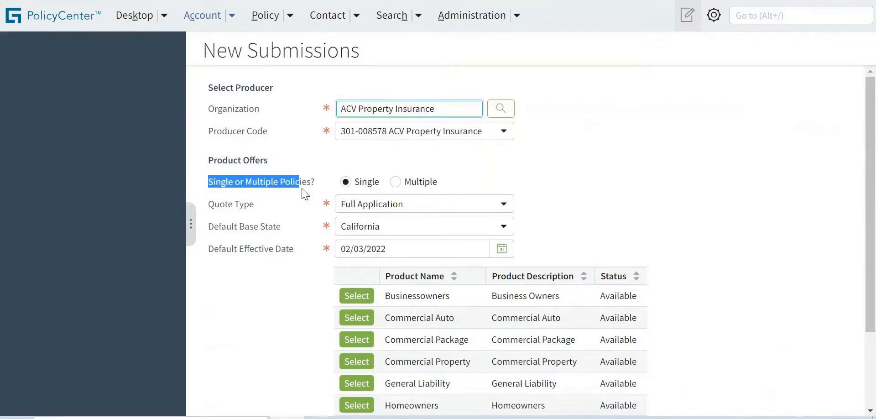
click(322, 148)
drag(871, 150, 874, 196)
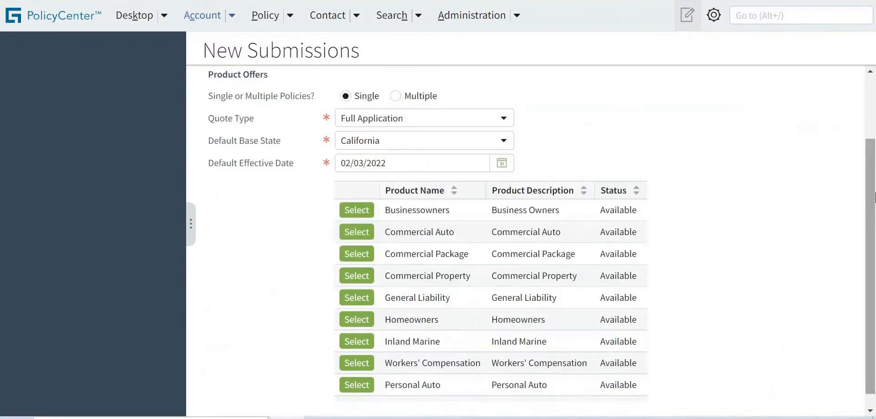
scroll(508, 201, up, 2)
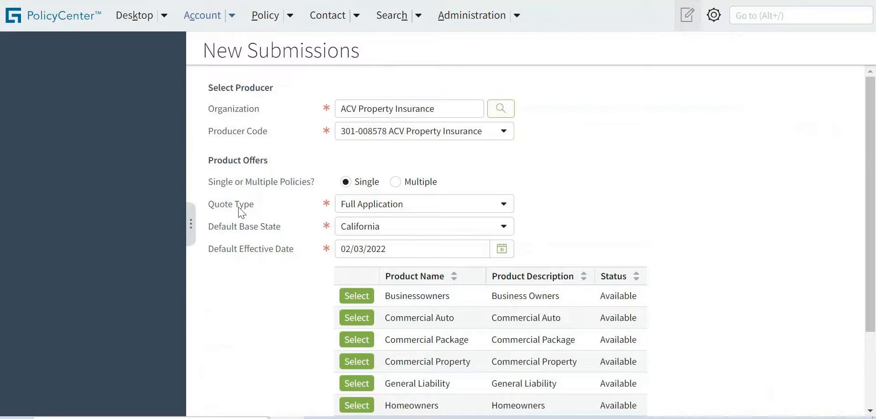
drag(208, 205, 249, 206)
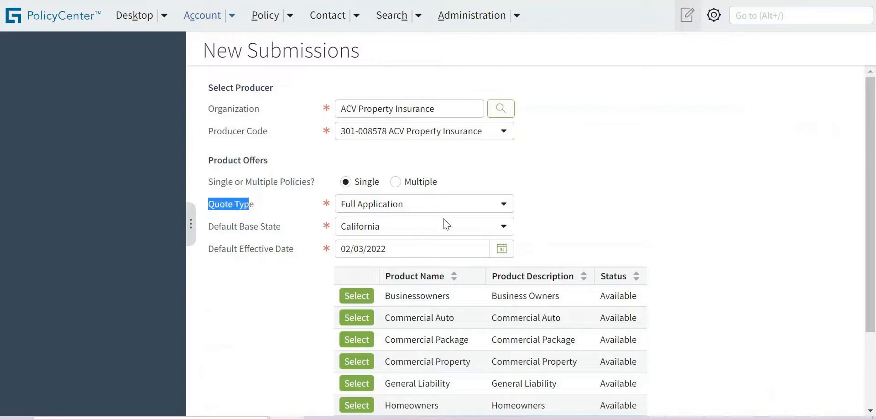
click(415, 208)
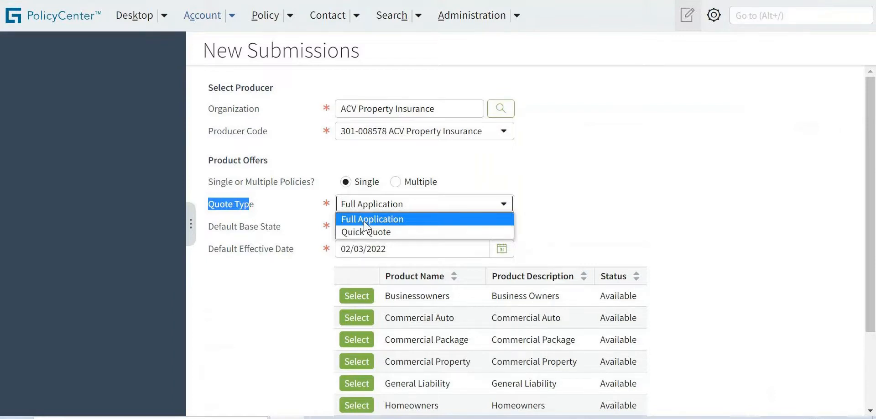
click(390, 231)
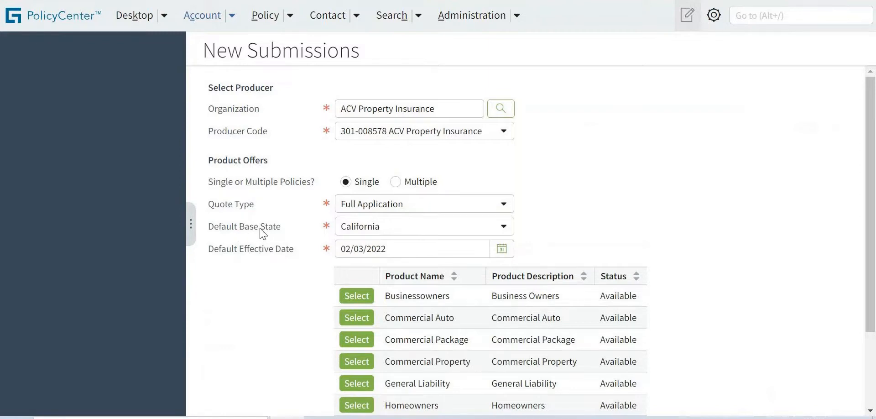
Step: Examine the default effective date and the list of available products for the new submission
double_click(218, 252)
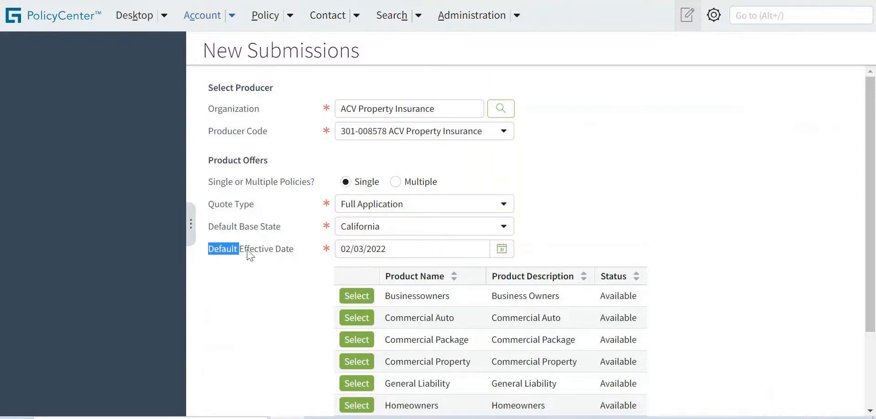
drag(250, 255, 299, 256)
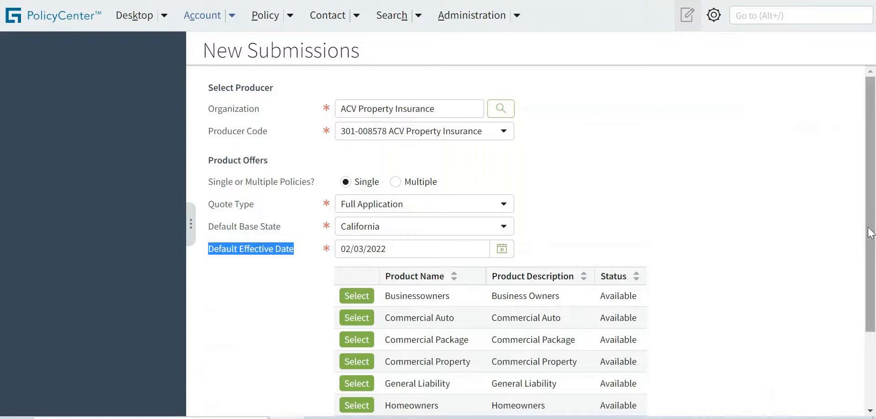
scroll(870, 233, down, 2)
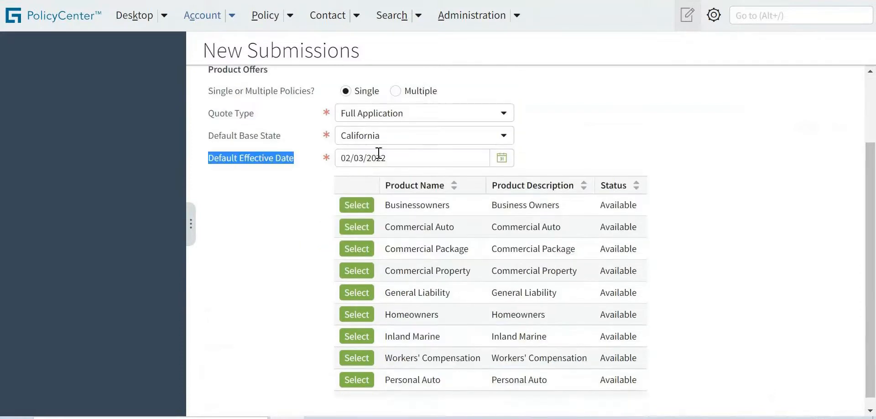
drag(390, 158, 342, 157)
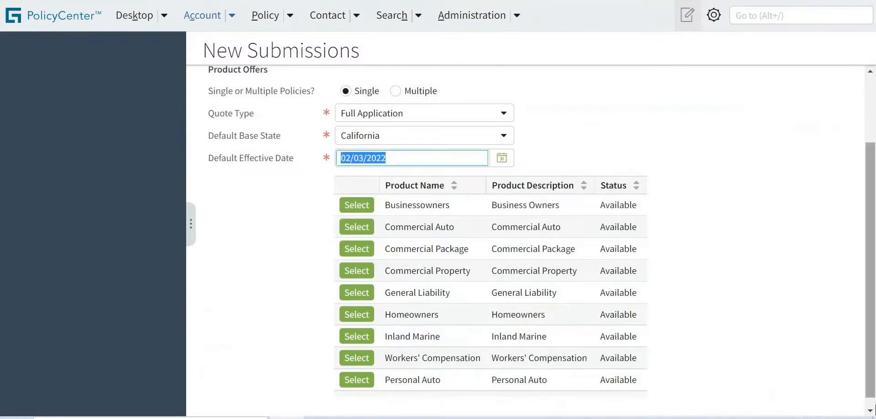
click(269, 226)
scroll(874, 187, up, 1)
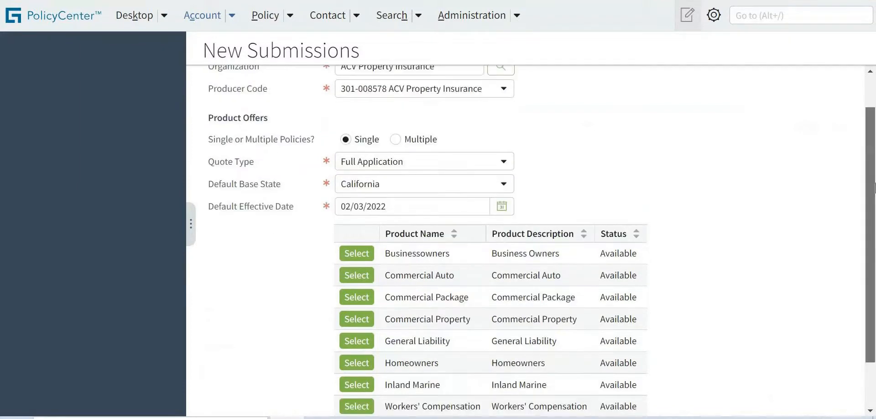
scroll(873, 187, down, 1)
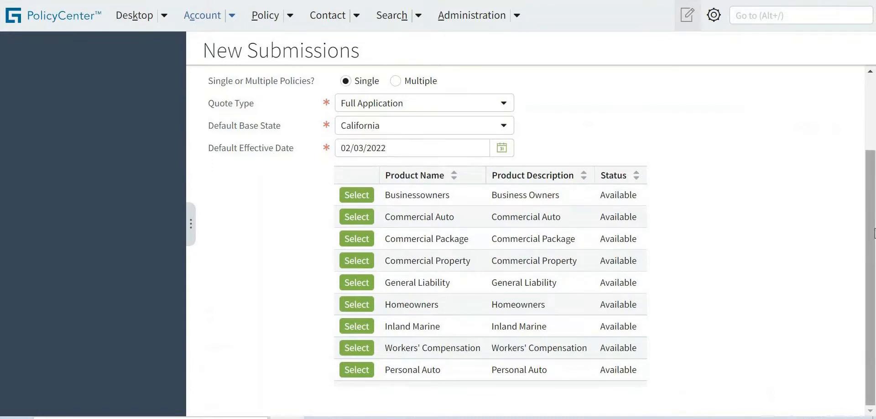
drag(872, 222, 873, 135)
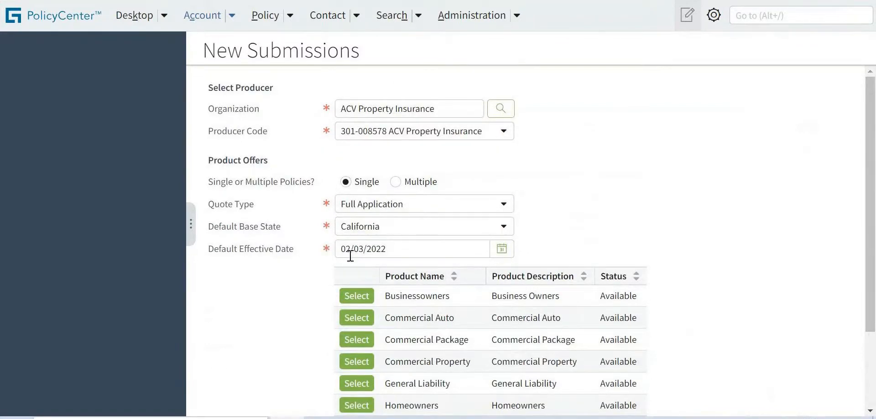
Step: Select Personal Auto as the product to create the submission
scroll(872, 241, down, 3)
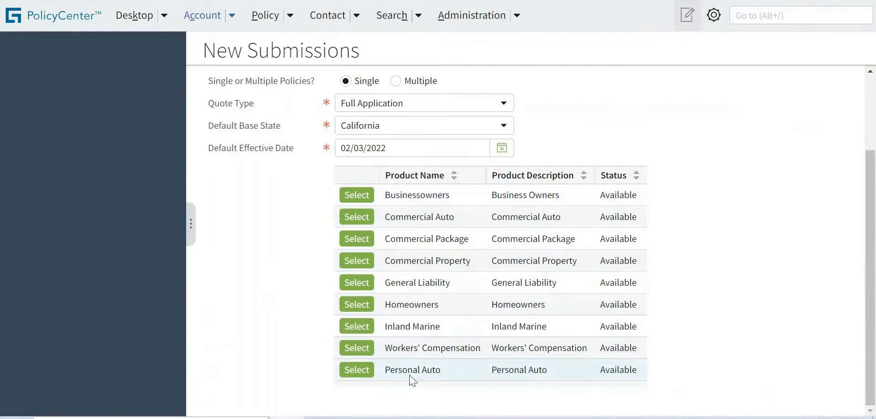
drag(387, 373, 638, 373)
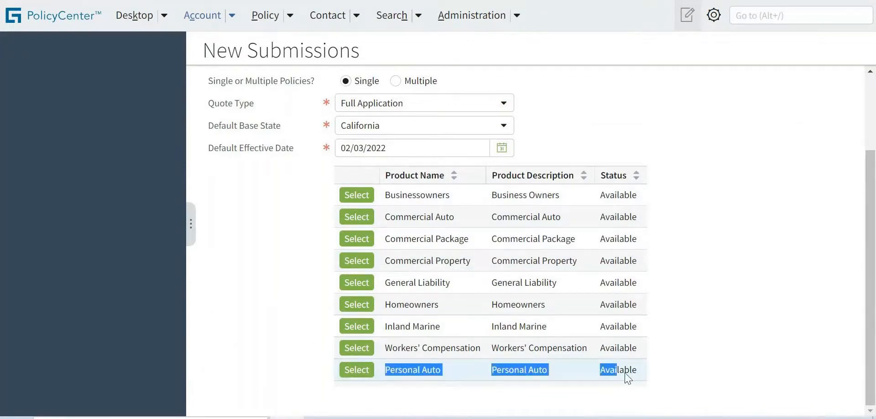
click(350, 368)
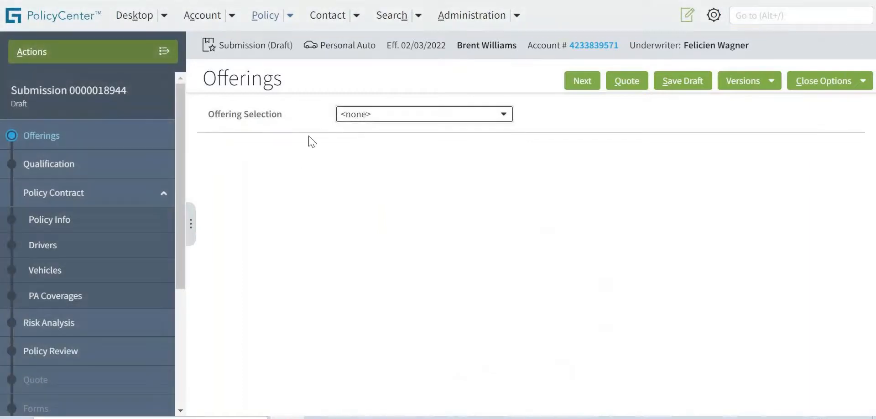
Step: Examine the program options available for the submission's offering selection
triple_click(224, 120)
click(310, 212)
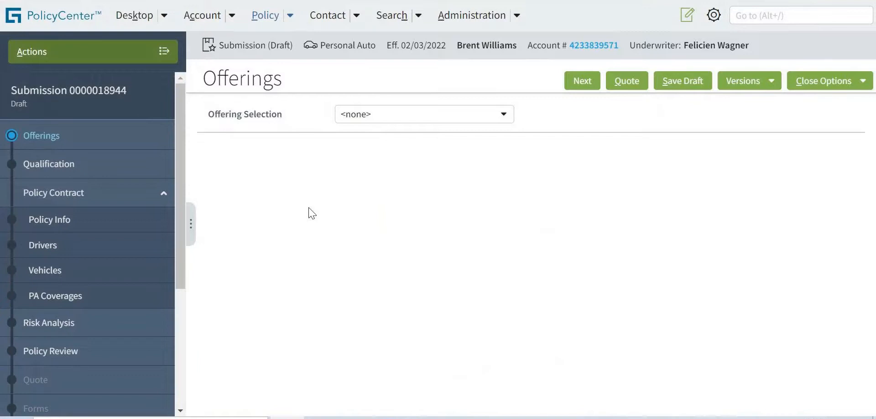
click(394, 116)
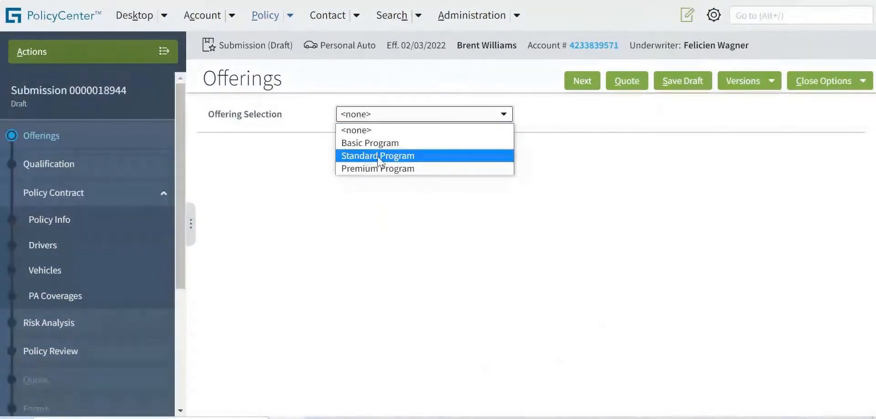
click(305, 115)
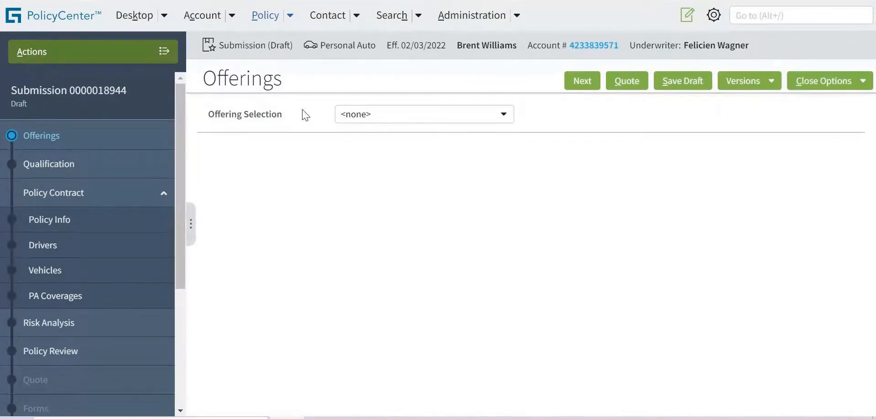
click(390, 124)
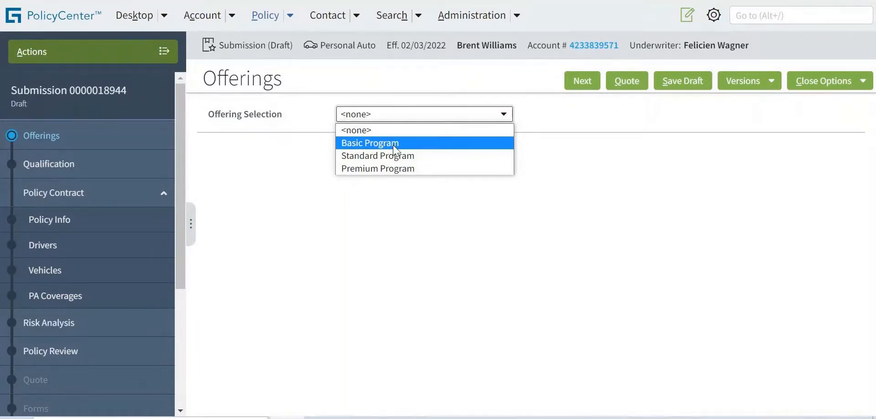
click(251, 176)
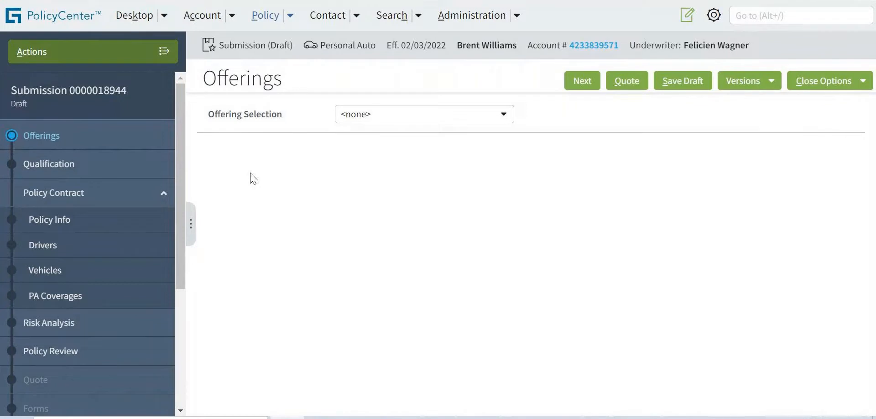
click(396, 117)
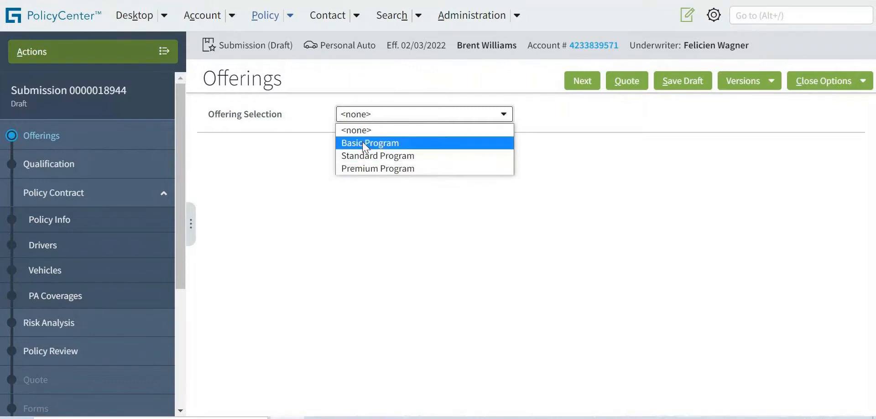
click(273, 177)
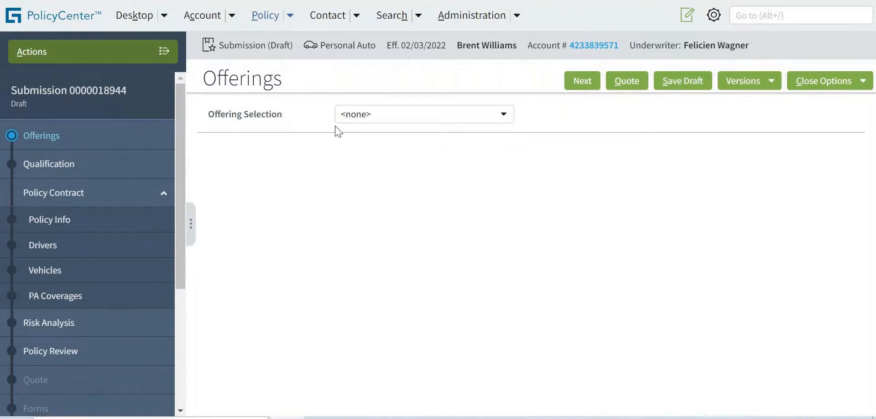
Step: Set the offering selection to Basic Program and continue to the Qualification step
click(387, 123)
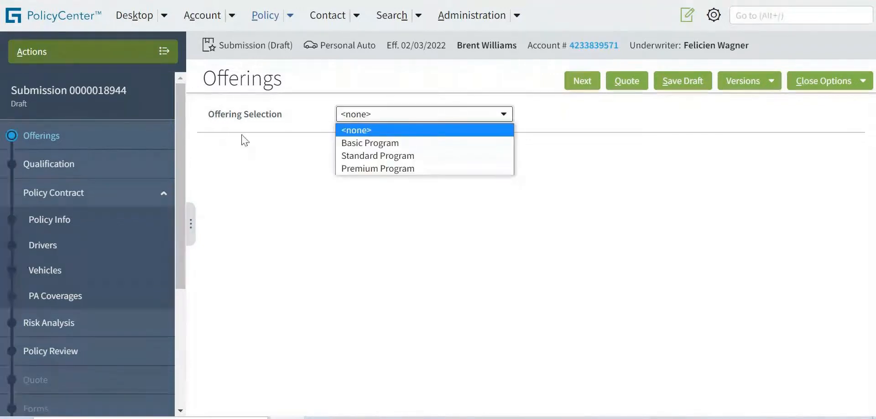
click(393, 142)
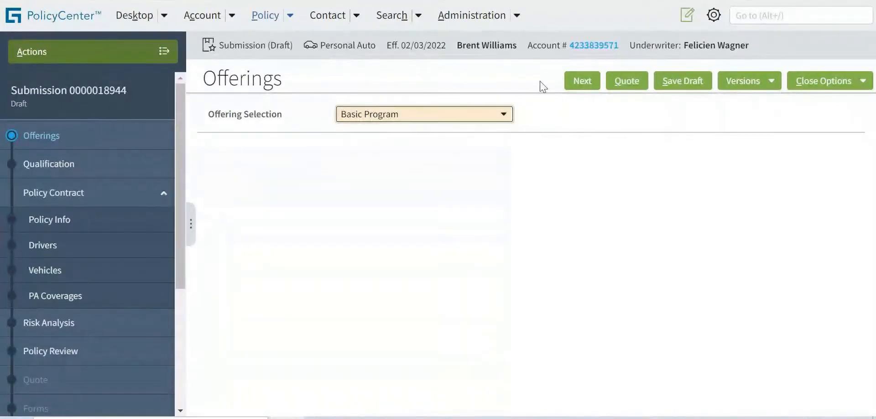
click(586, 86)
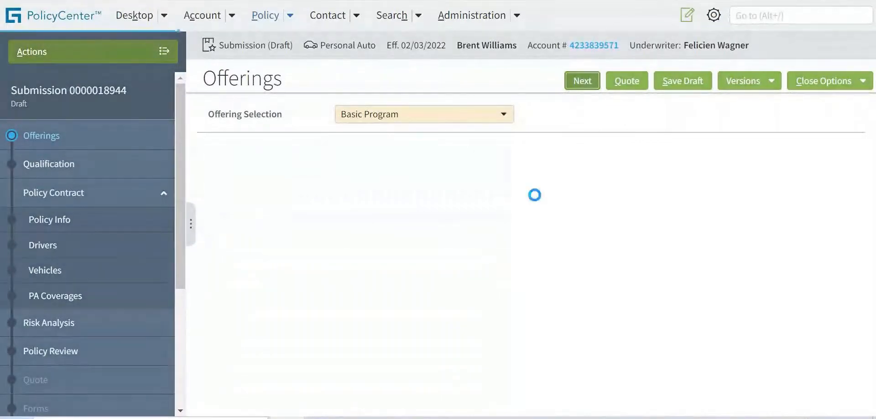
Step: Answer the pre-qualification question on whether the applicant is currently insured with Not known
drag(206, 130, 294, 129)
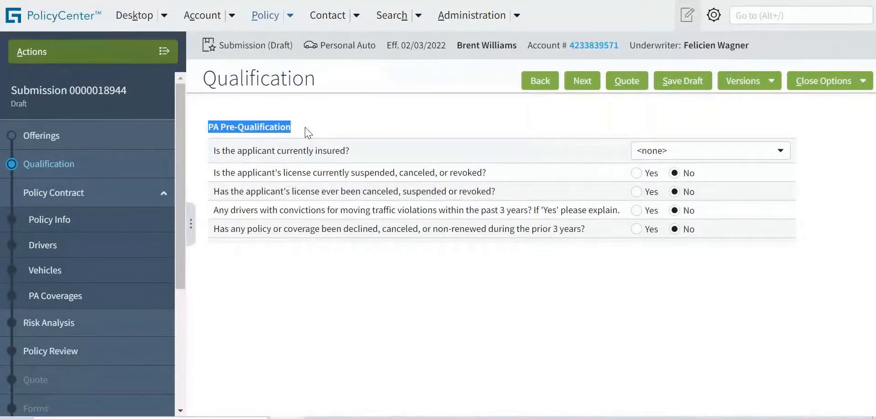
click(305, 132)
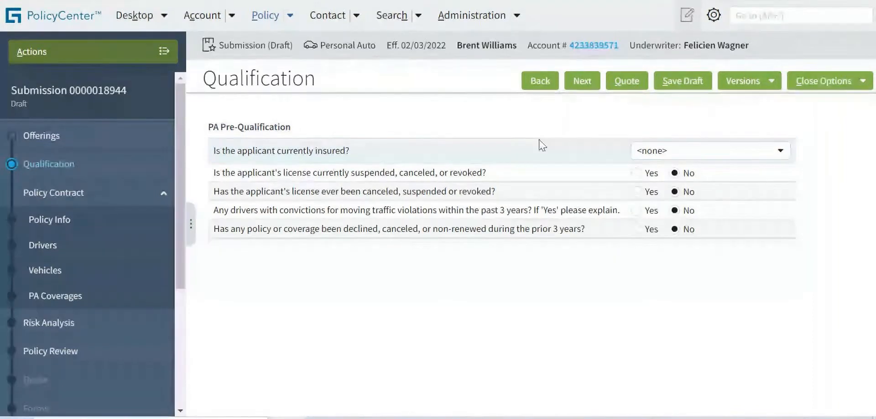
click(661, 149)
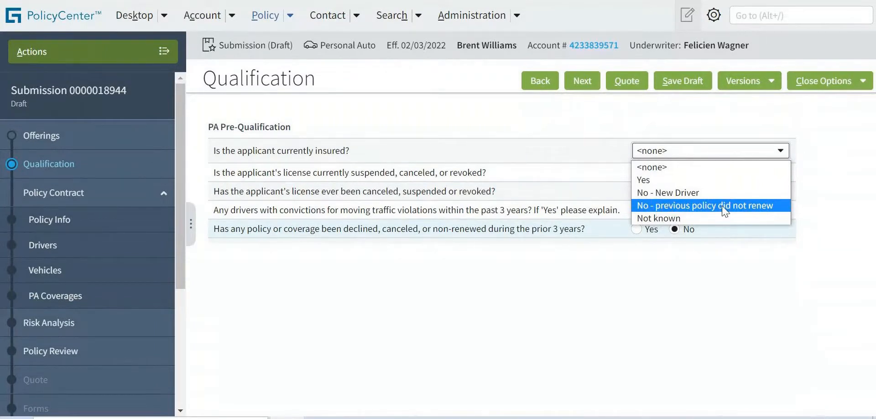
click(685, 218)
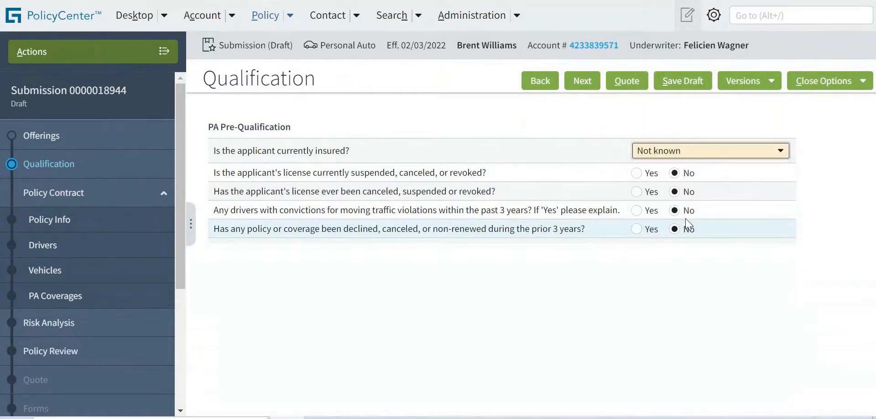
Step: Review the pre-qualification questions about current insurance and current or past license suspension, cancellation or revocation
drag(350, 151, 211, 151)
click(363, 156)
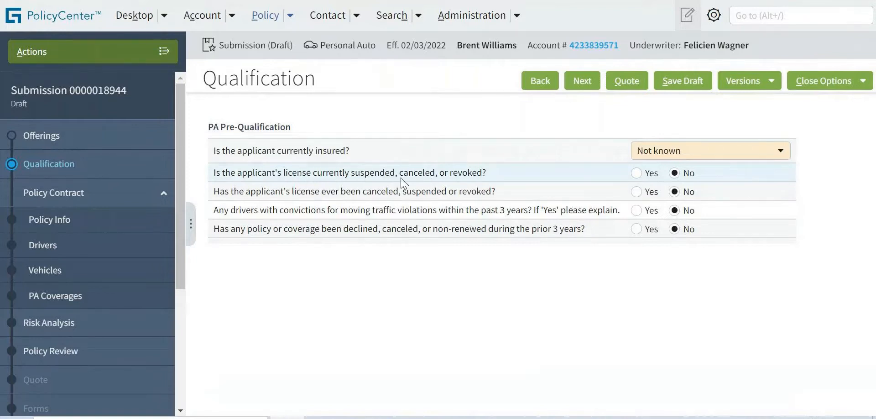
drag(486, 174, 200, 175)
click(332, 174)
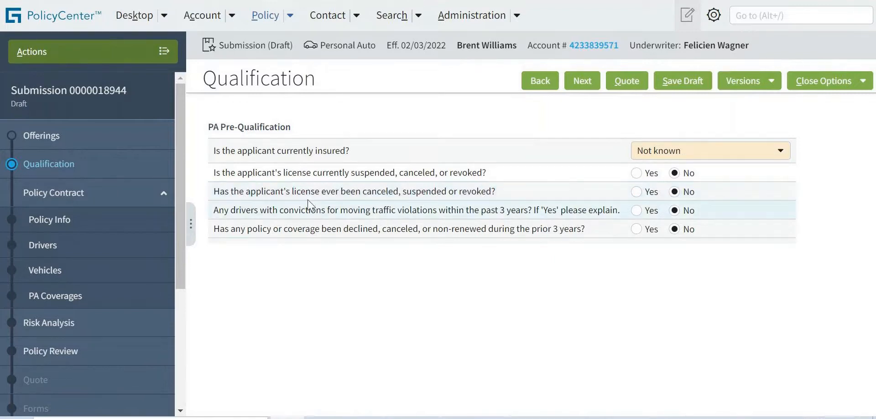
drag(502, 192, 220, 201)
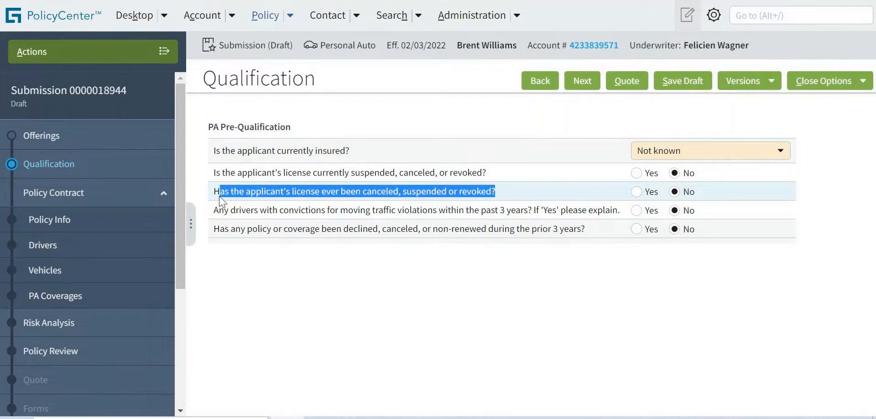
click(325, 187)
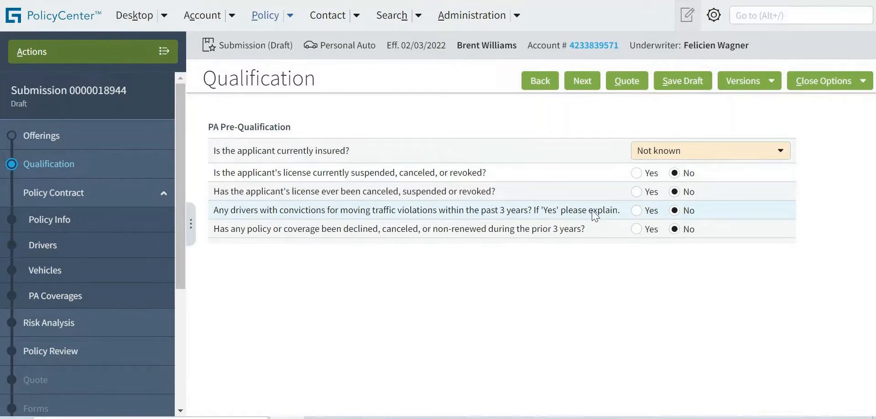
Step: Try answering Yes to the moving traffic violations question, restore No, and review the question about declined, canceled or non-renewed coverage
click(637, 212)
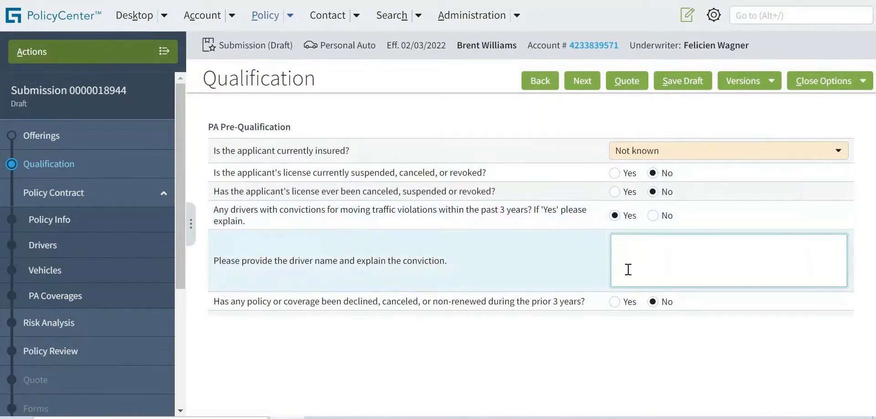
click(653, 215)
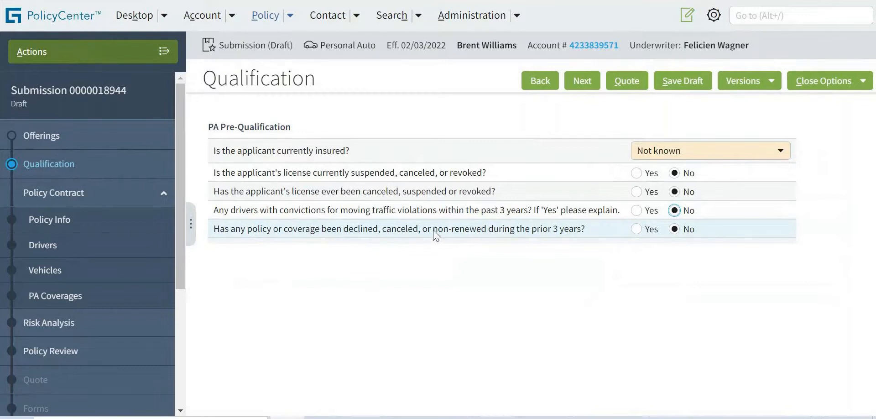
drag(433, 230, 514, 232)
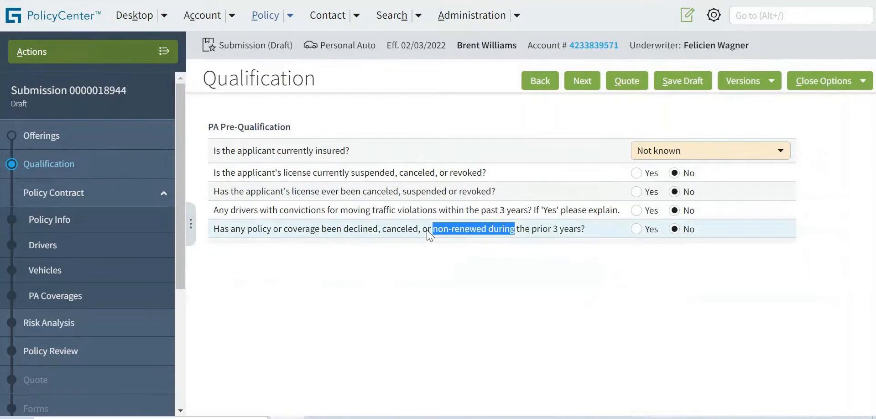
click(502, 237)
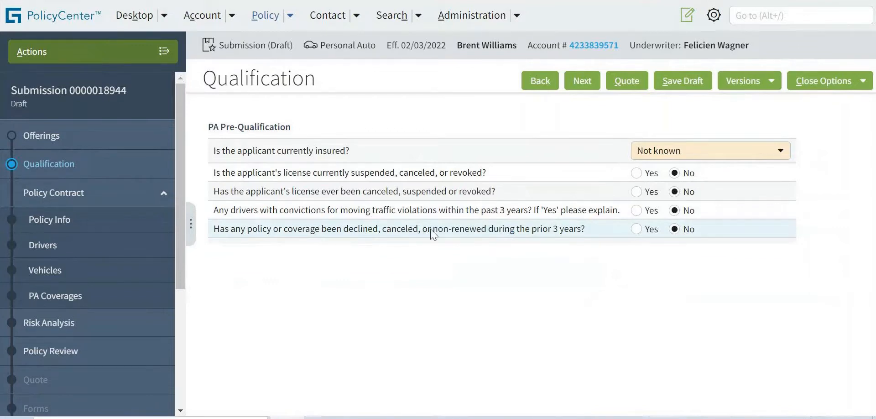
drag(433, 232, 584, 235)
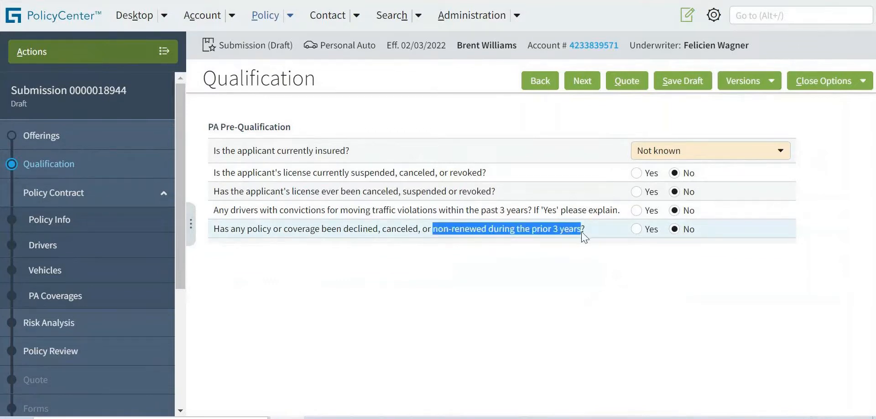
click(612, 235)
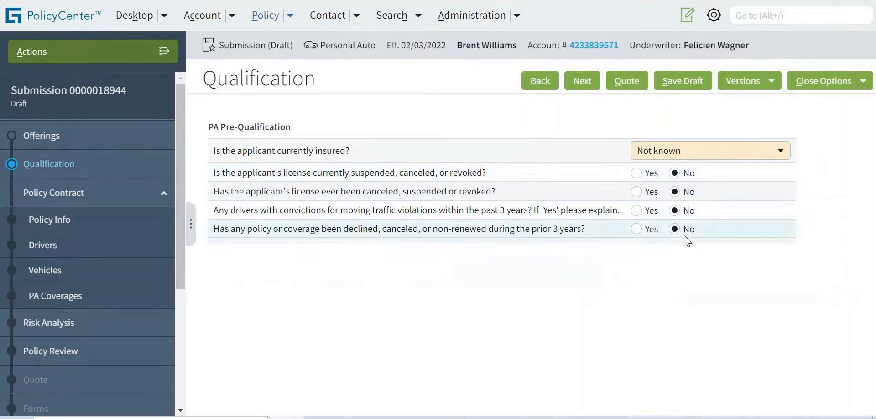
Step: Continue to the Policy Info step and set the policy's term type to Annual
click(582, 81)
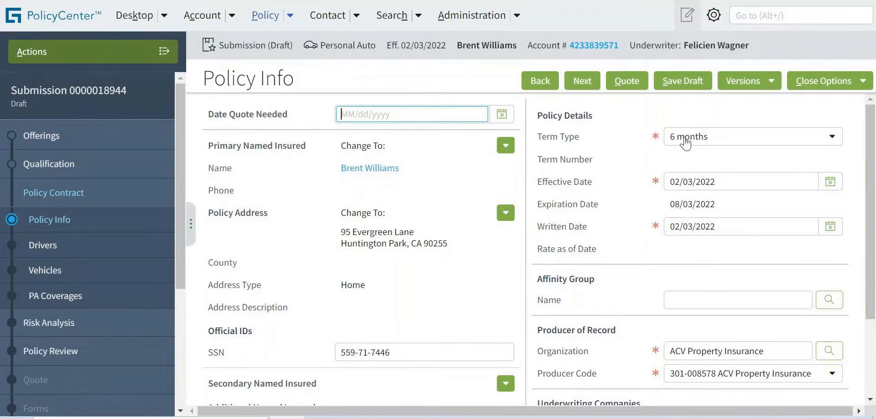
click(711, 140)
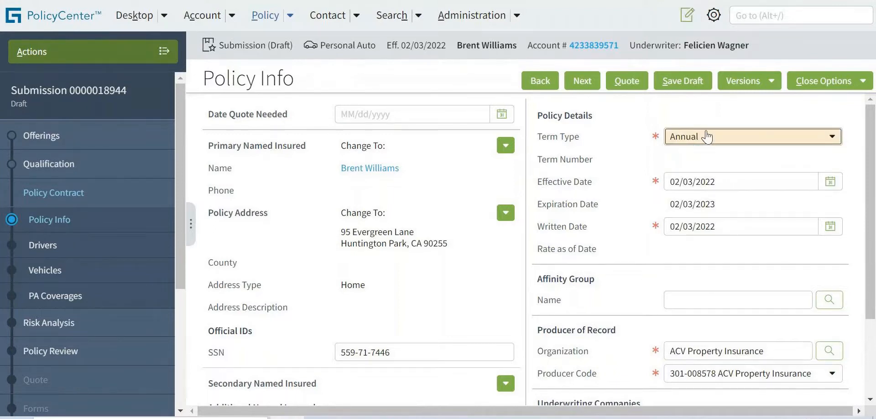
Step: Examine the effective, expiration and written dates in the policy details
drag(723, 183, 671, 182)
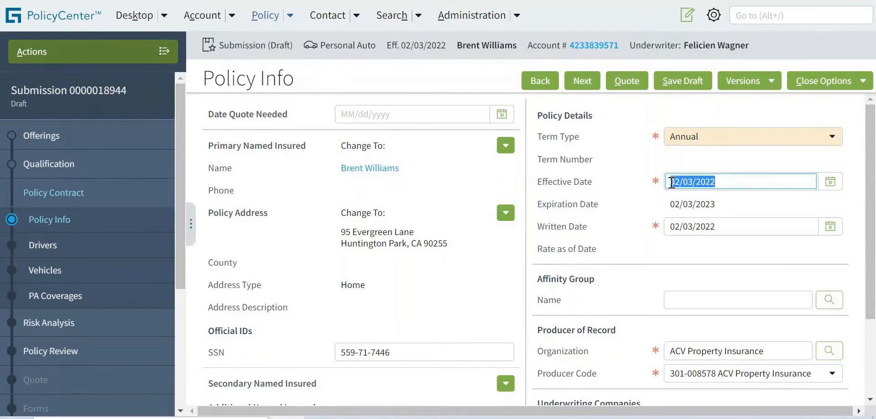
click(724, 182)
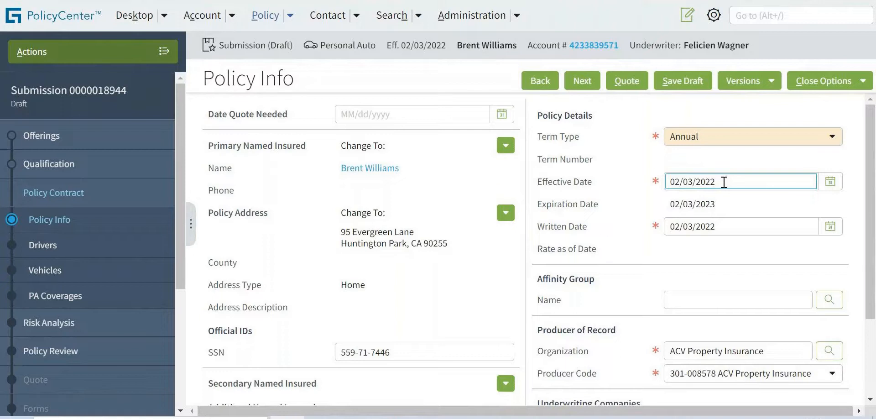
click(644, 167)
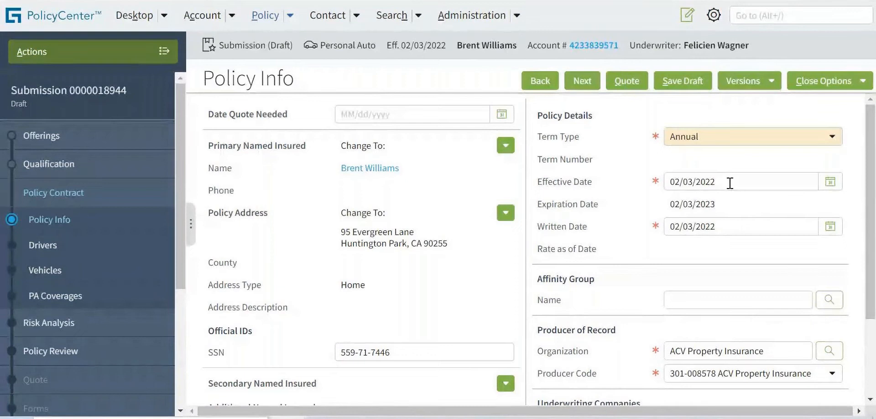
scroll(729, 182, down, 1)
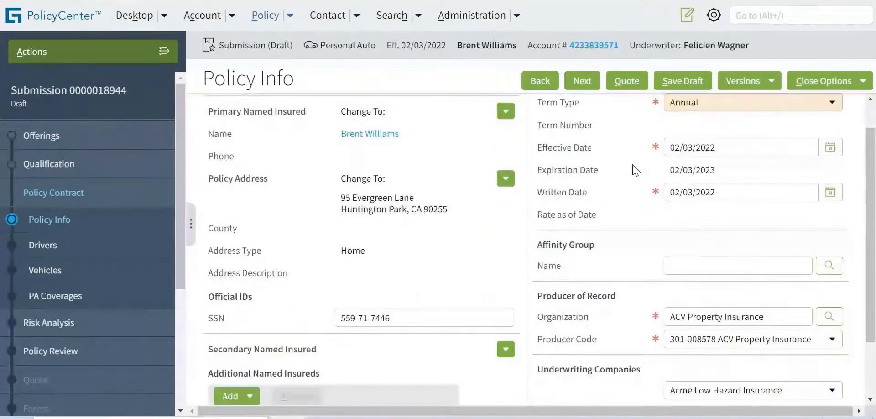
scroll(716, 221, up, 1)
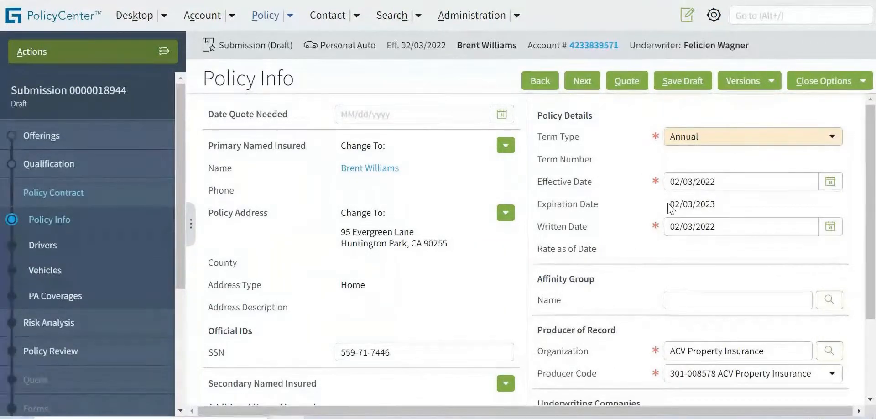
drag(730, 180, 721, 211)
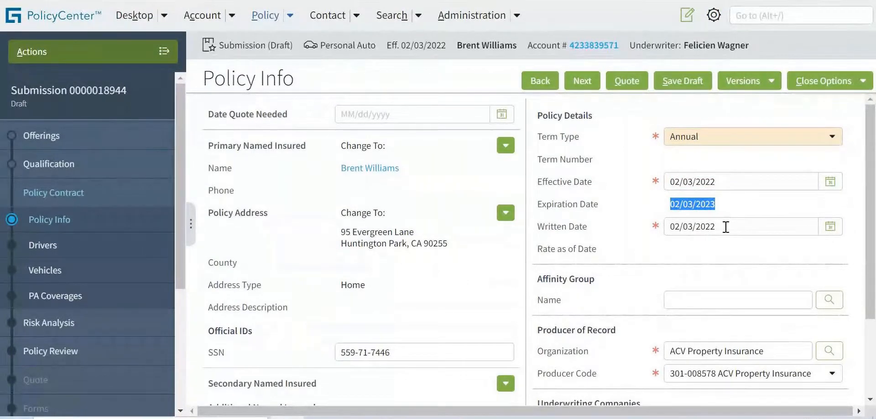
click(672, 244)
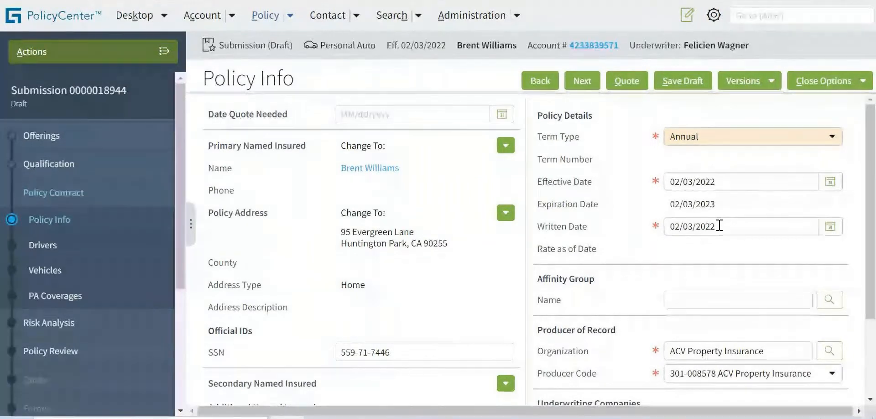
drag(719, 226, 670, 227)
click(660, 232)
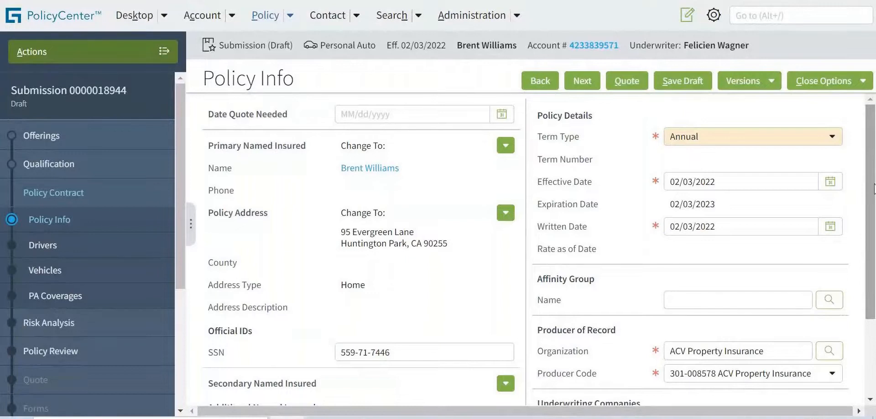
Step: Examine the producer of record details and the available underwriting companies, keeping Acme Low Hazard Insurance selected
scroll(873, 188, down, 3)
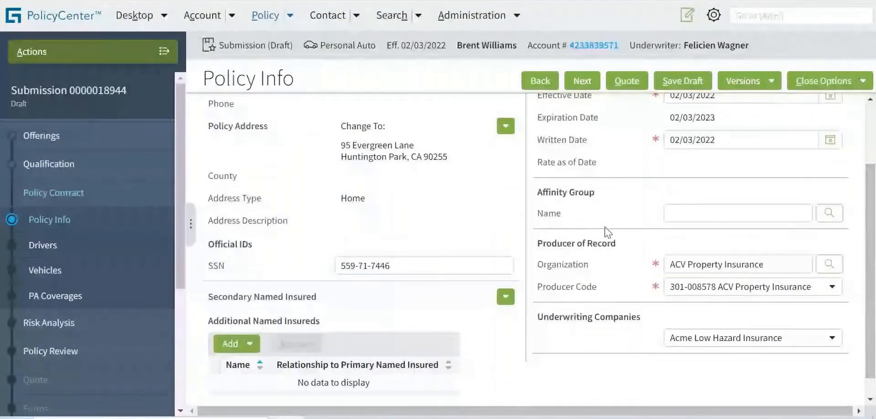
drag(535, 235, 613, 299)
right_click(534, 266)
click(550, 275)
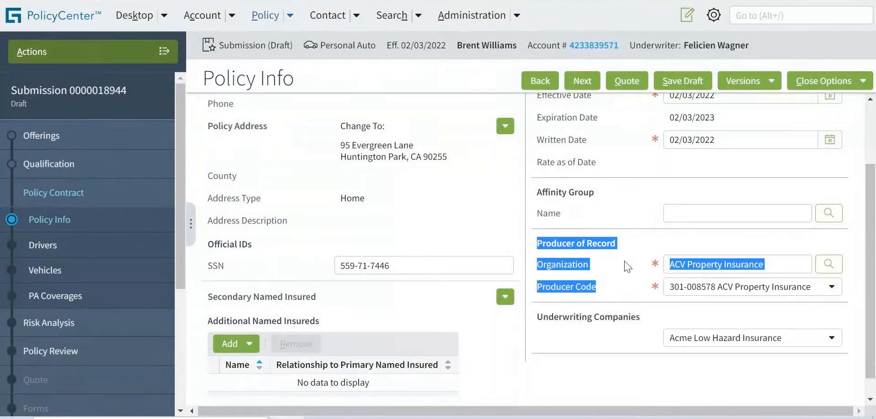
click(640, 272)
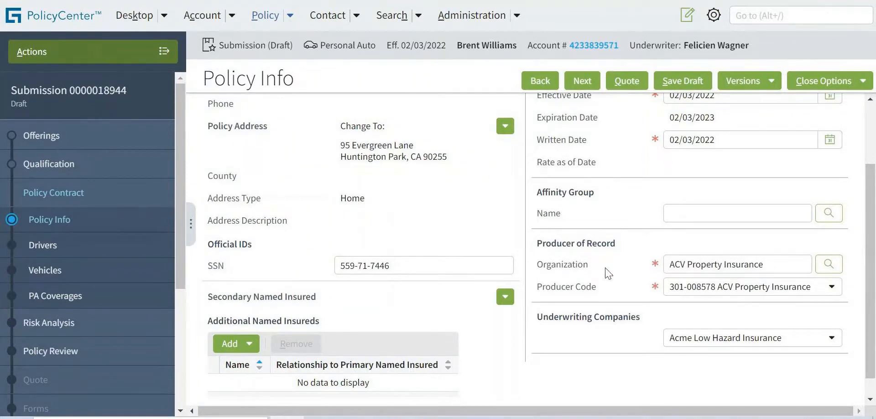
right_click(871, 329)
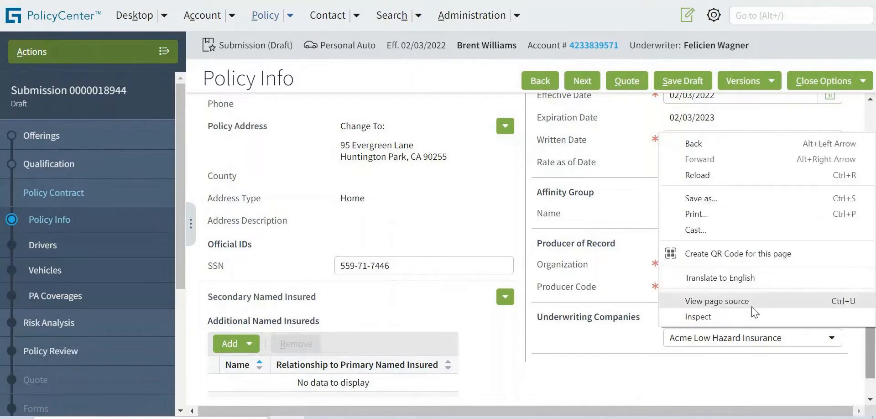
click(584, 352)
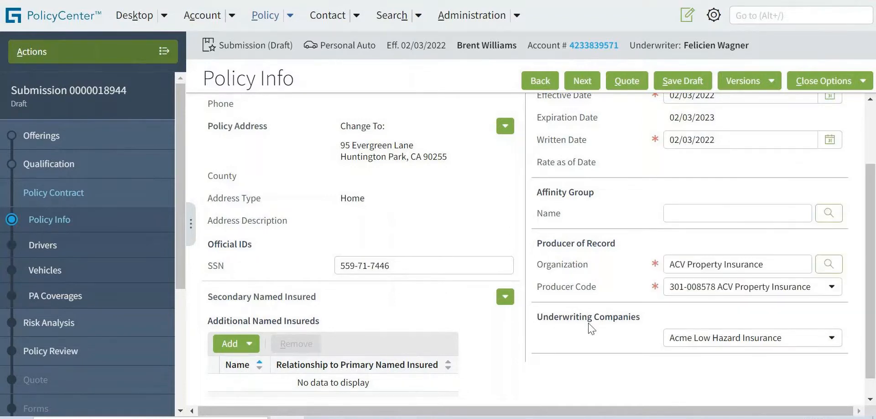
click(808, 345)
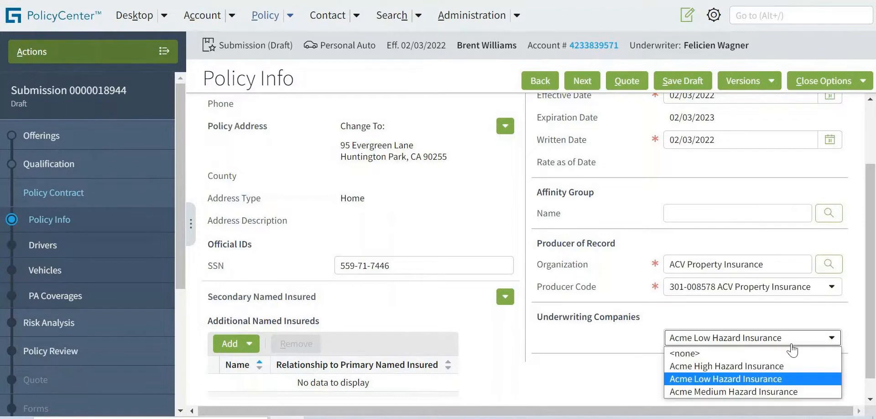
click(736, 379)
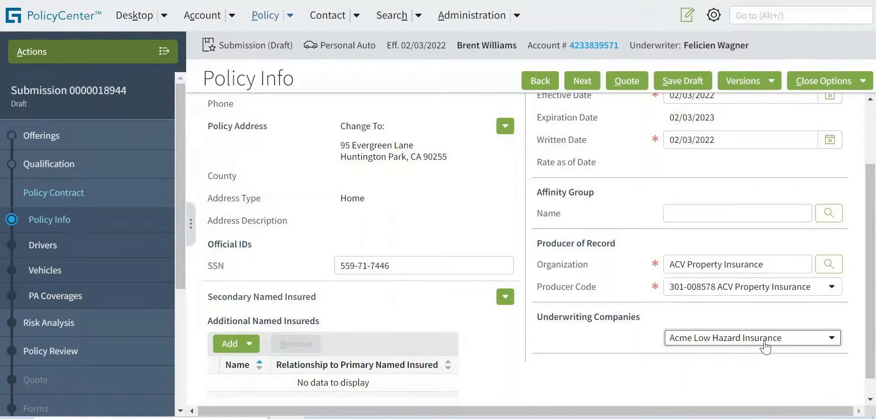
click(723, 341)
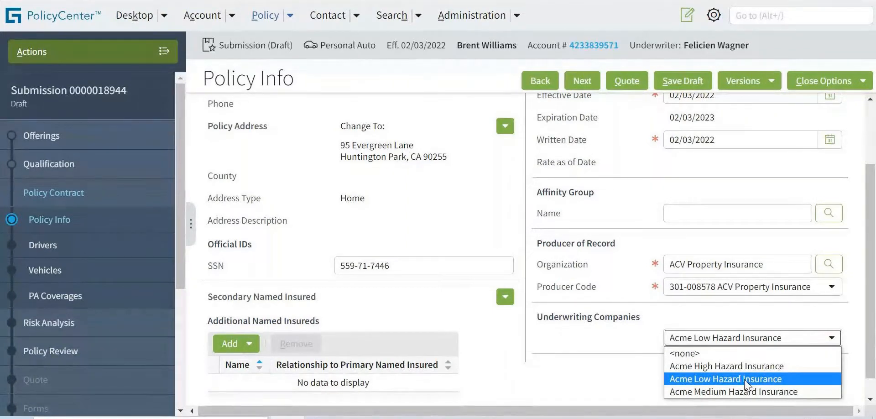
drag(644, 318, 539, 322)
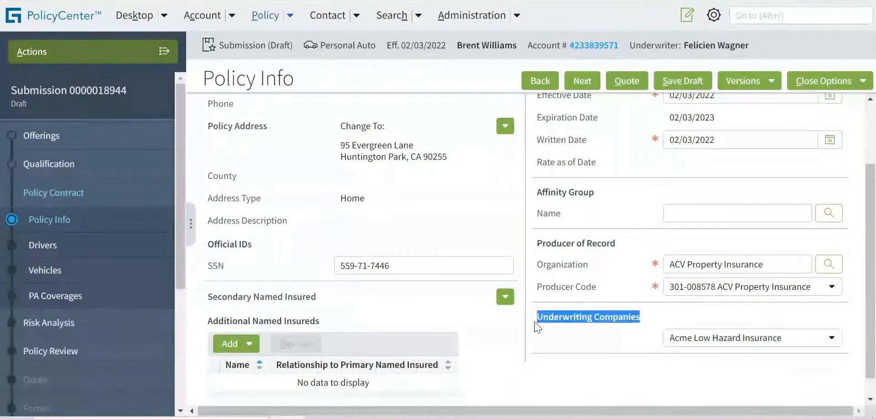
click(604, 333)
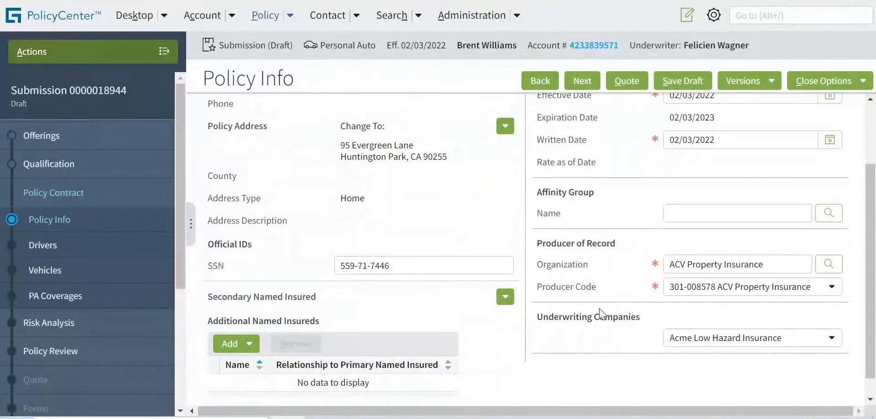
Step: Review the primary and secondary named insured sections, the policy address, and the options for adding additional named insureds
scroll(390, 298, down, 1)
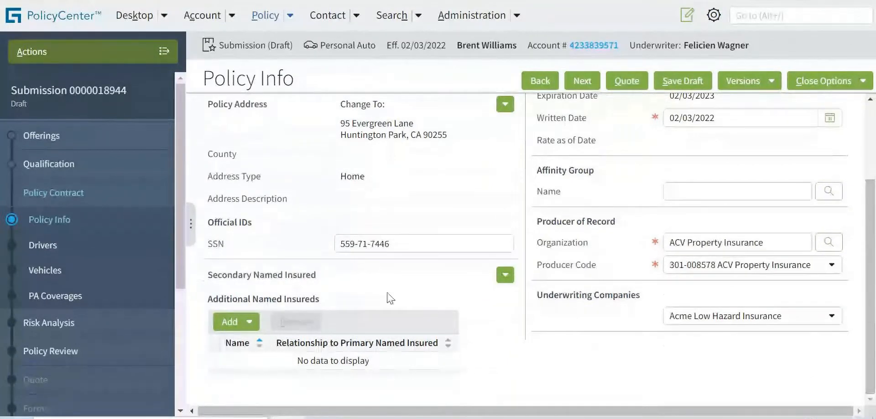
drag(208, 276, 317, 276)
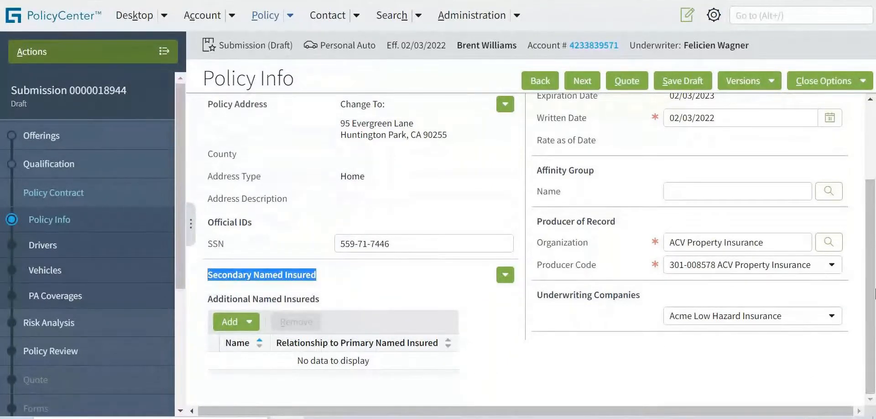
scroll(330, 234, up, 5)
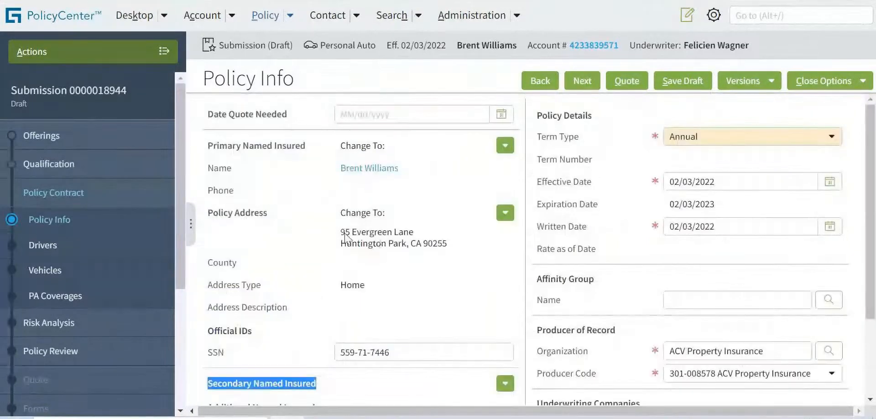
drag(340, 212, 458, 256)
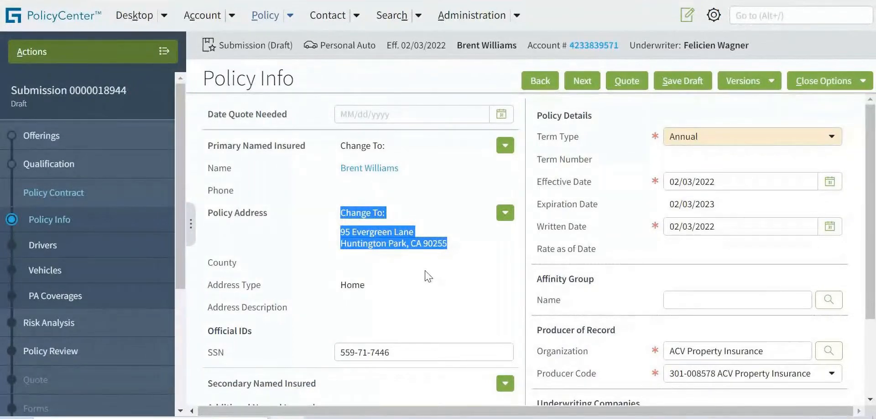
drag(206, 145, 308, 146)
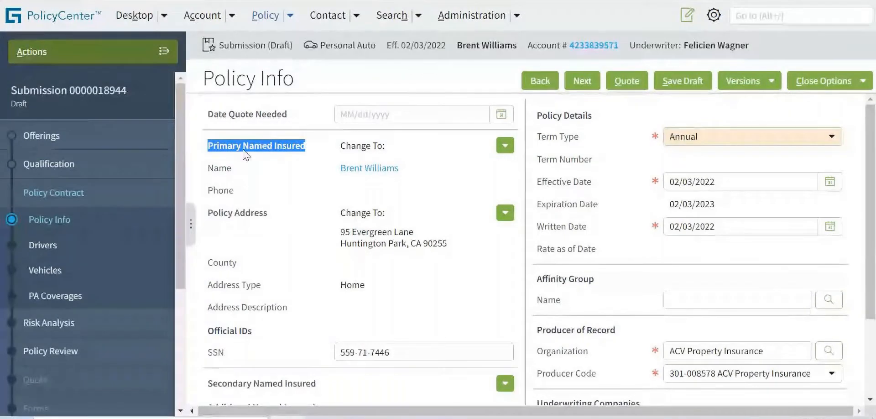
click(342, 217)
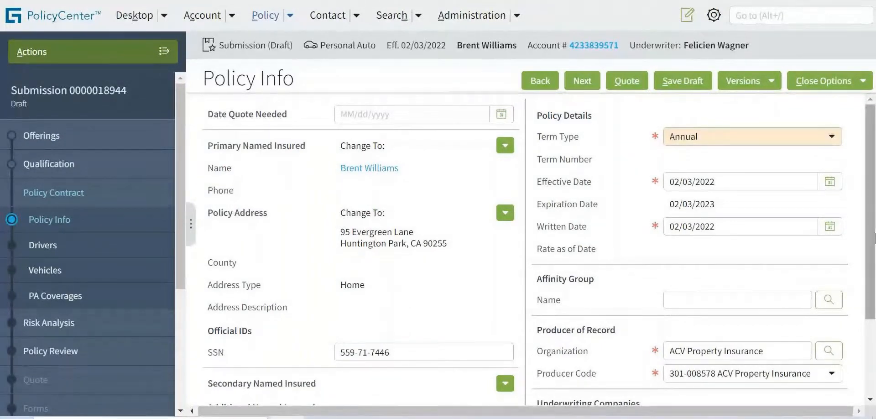
scroll(874, 290, down, 1)
scroll(874, 290, down, 1)
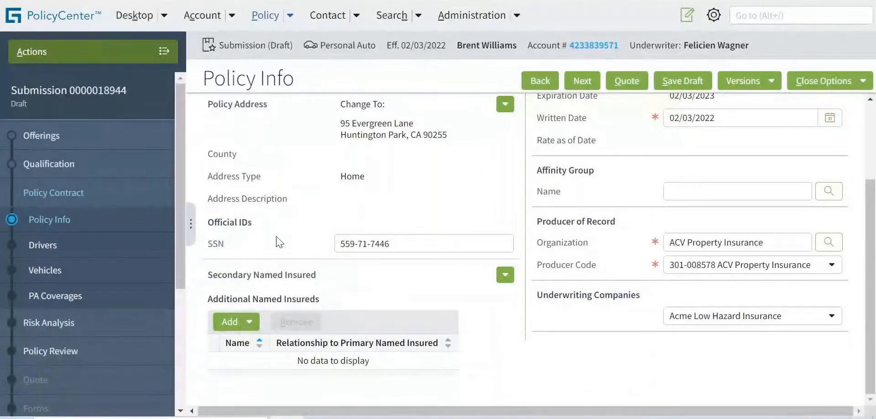
click(247, 327)
click(249, 327)
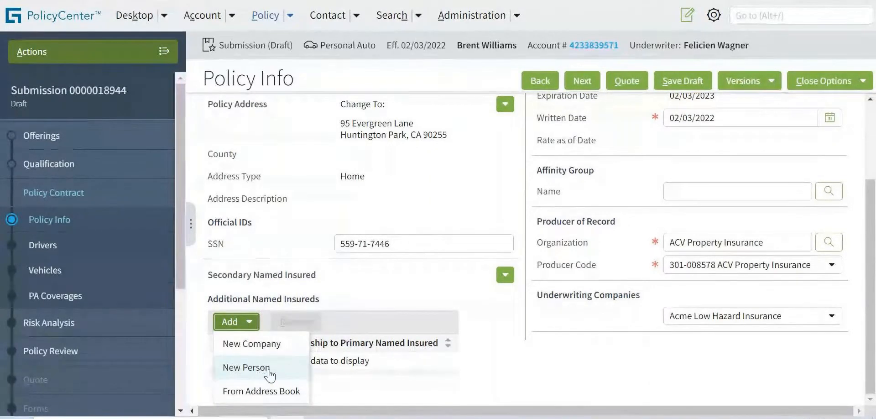
click(219, 303)
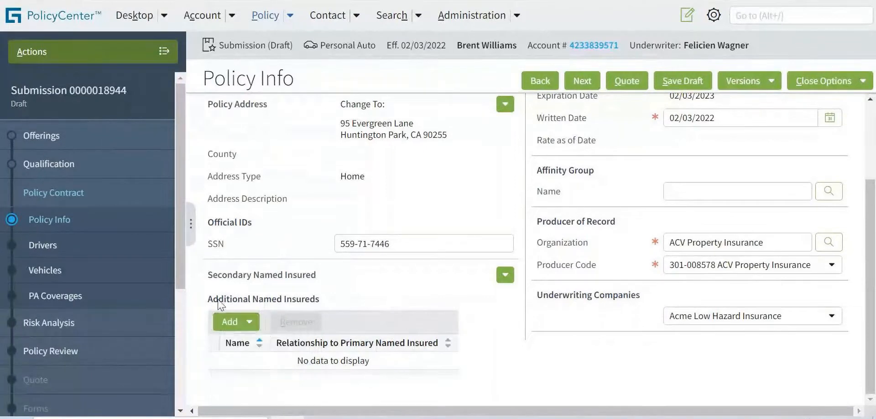
Step: Examine the additional named insureds section and policy address, and view the primary named insured's contact details without editing them
drag(206, 300, 332, 302)
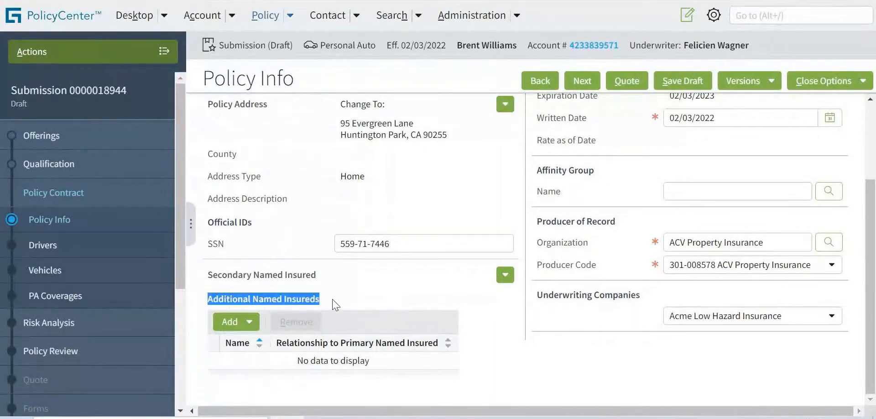
click(412, 199)
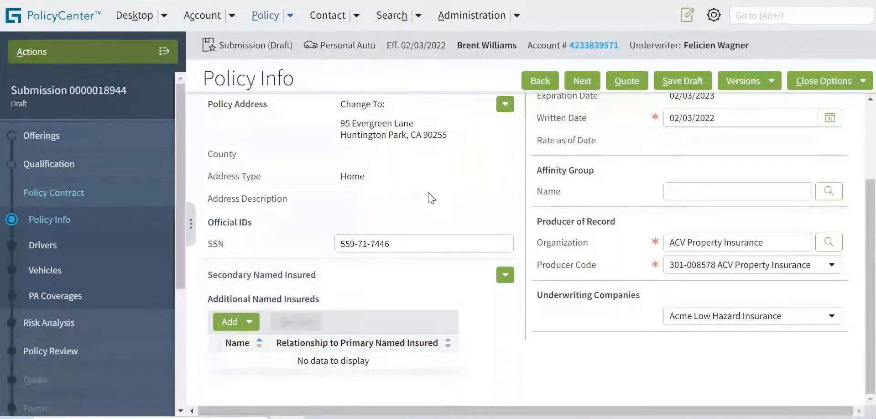
drag(342, 110, 460, 145)
scroll(371, 230, up, 3)
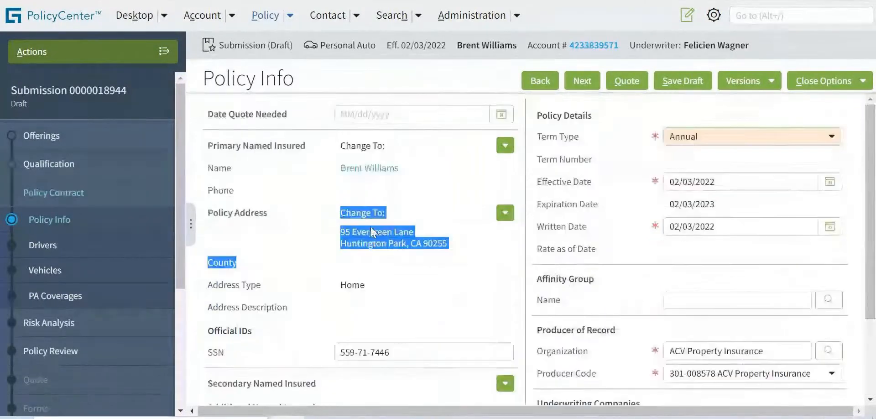
click(452, 167)
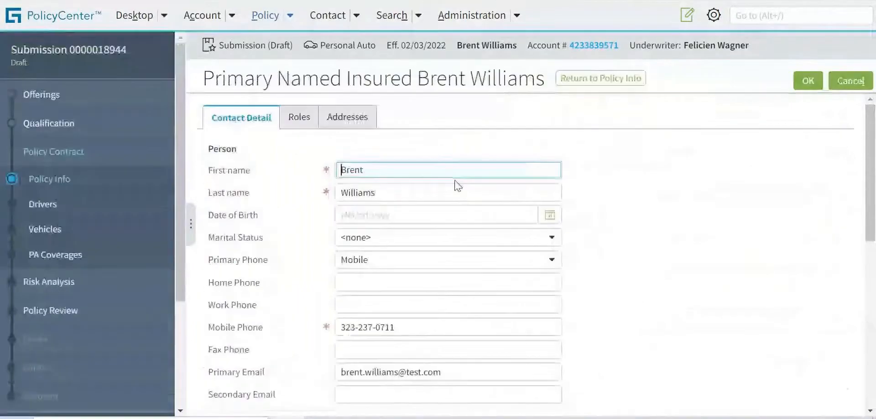
click(850, 80)
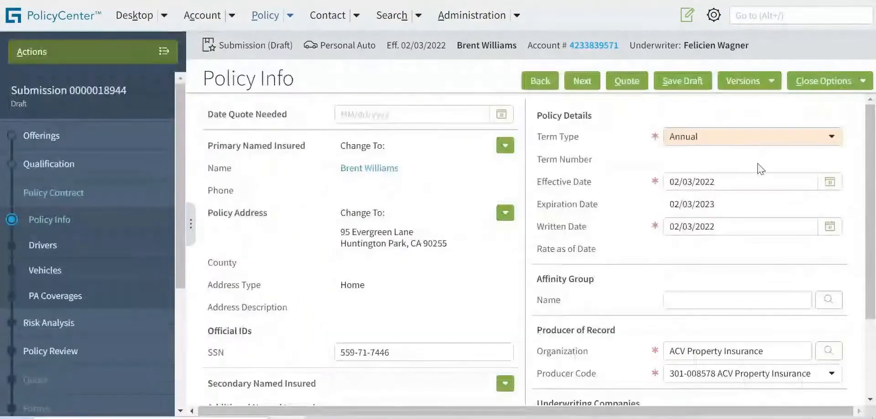
Step: Start adding a new person as an additional named insured on the policy
scroll(258, 331, down, 3)
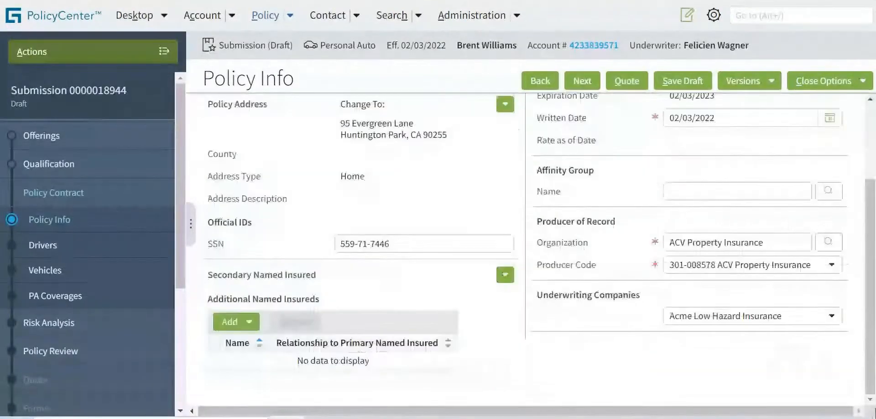
click(250, 324)
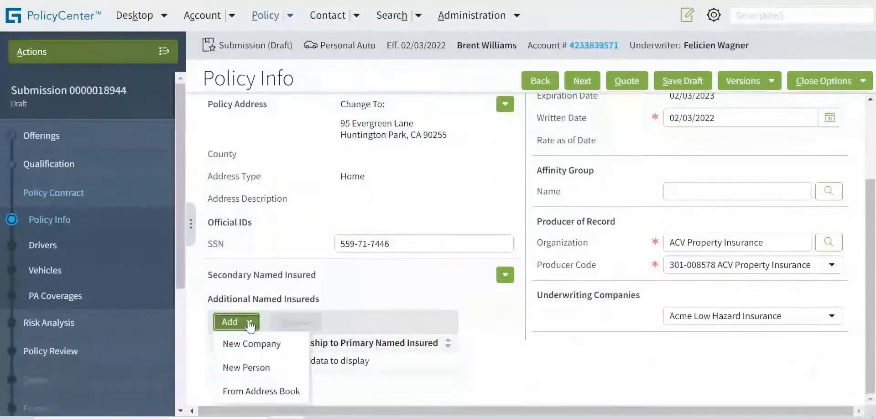
click(262, 366)
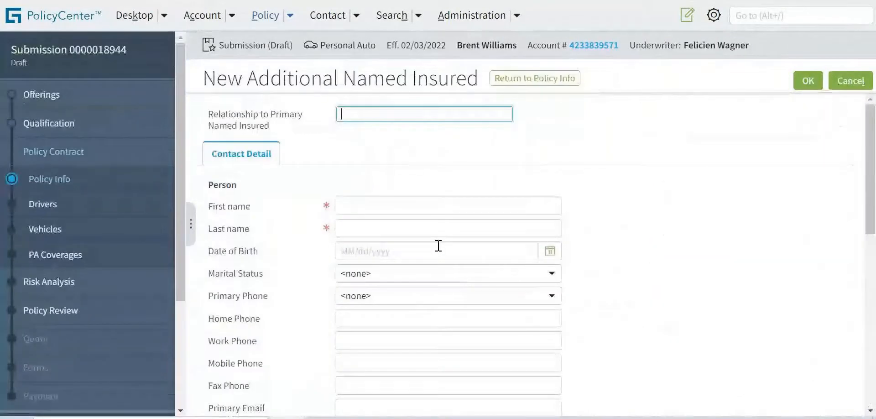
mouse_move(871, 185)
mouse_down()
mouse_move(870, 297)
mouse_move(872, 189)
mouse_up()
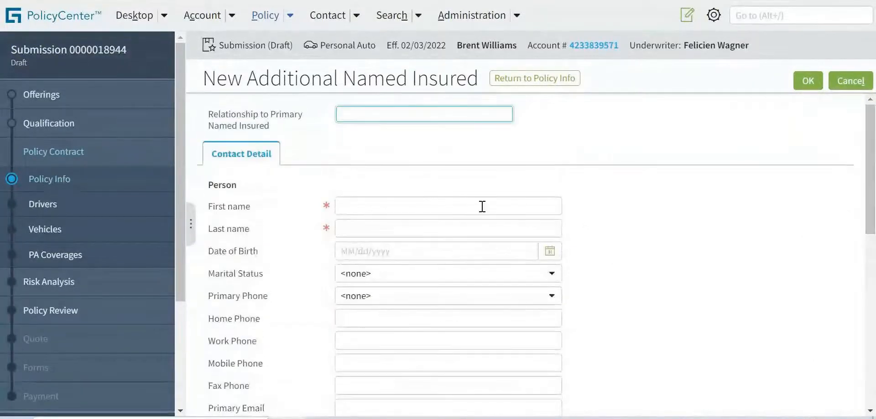
click(384, 210)
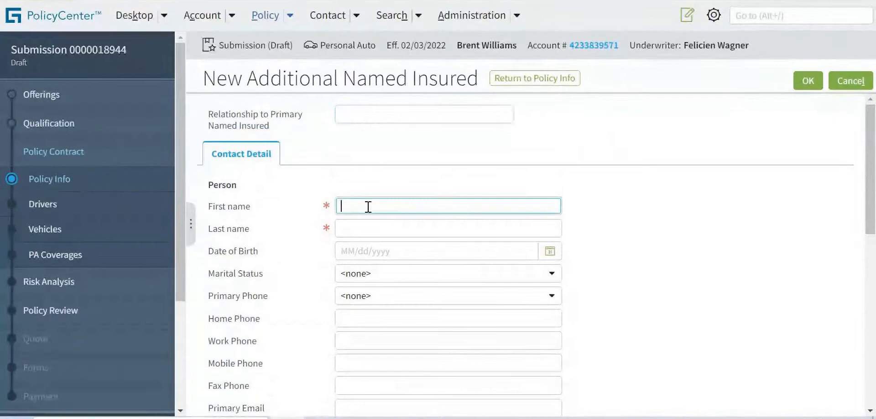
Step: Enter Wife as the additional insured's relationship to the primary named insured
click(364, 110)
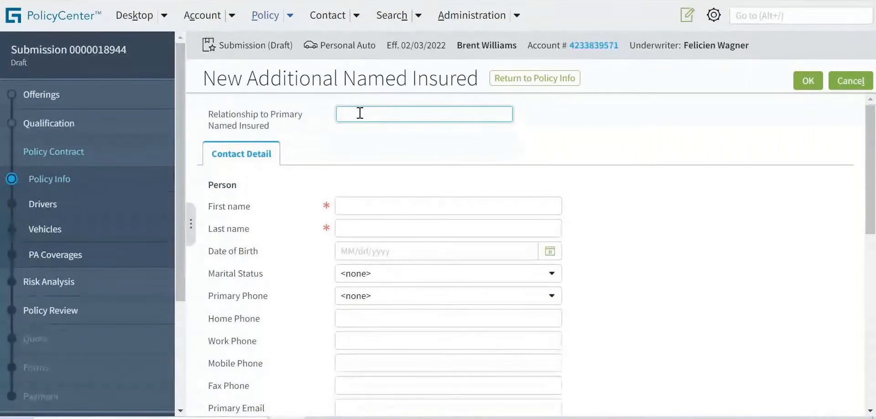
text(s)
key(BackSpace)
text(wif)
key(BackSpace)
key(BackSpace)
key(BackSpace)
text(Wife)
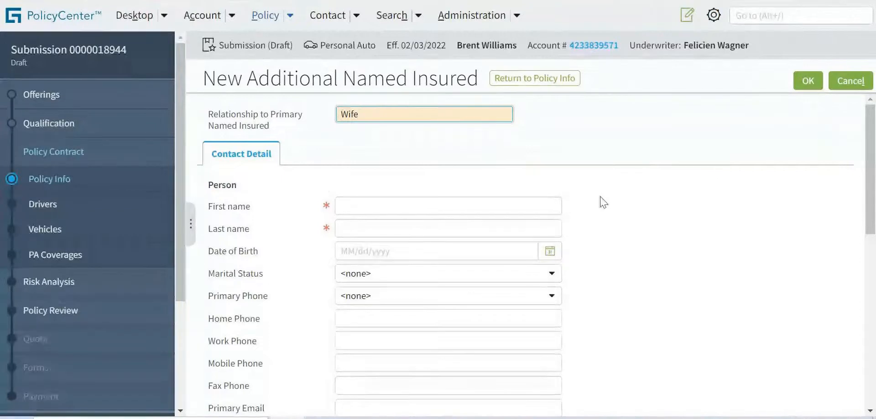
Step: Review the address and license fields for the additional named insured, and cancel the new entry
scroll(872, 150, down, 10)
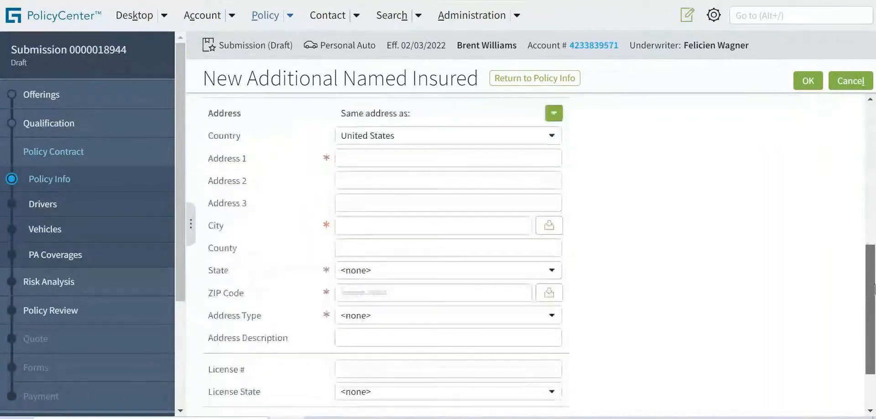
scroll(872, 149, up, 10)
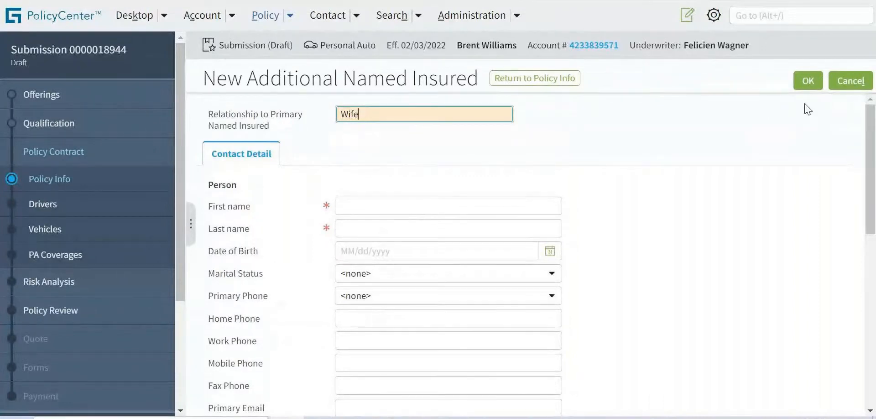
click(850, 81)
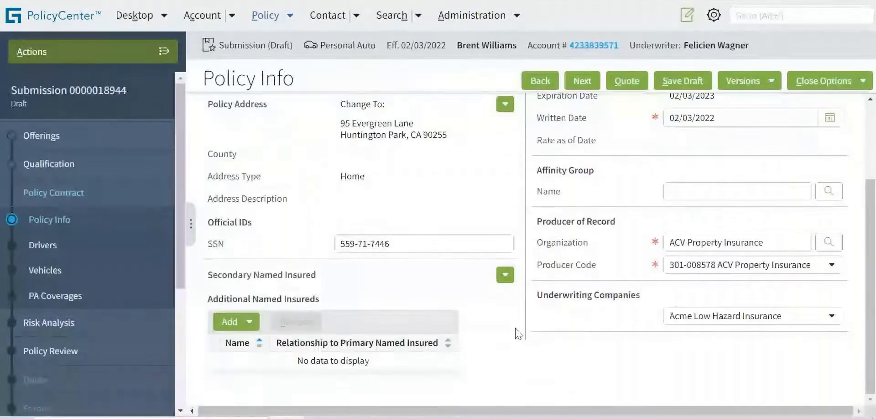
Step: Continue to the Drivers step and add the primary named insured as an existing driver
drag(874, 307, 874, 227)
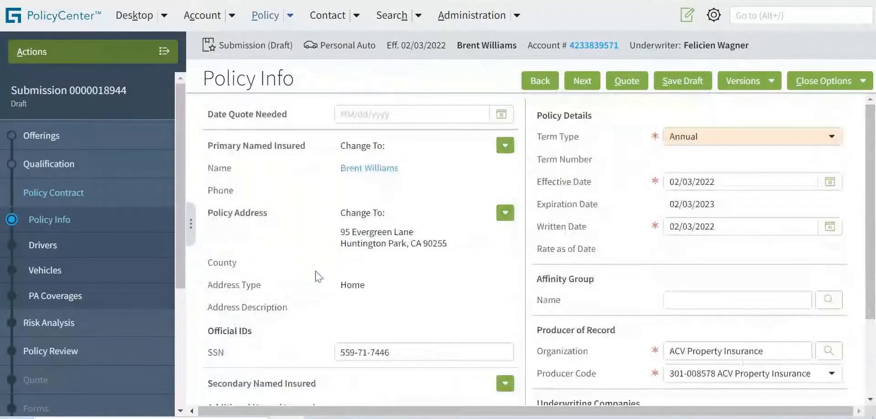
click(580, 81)
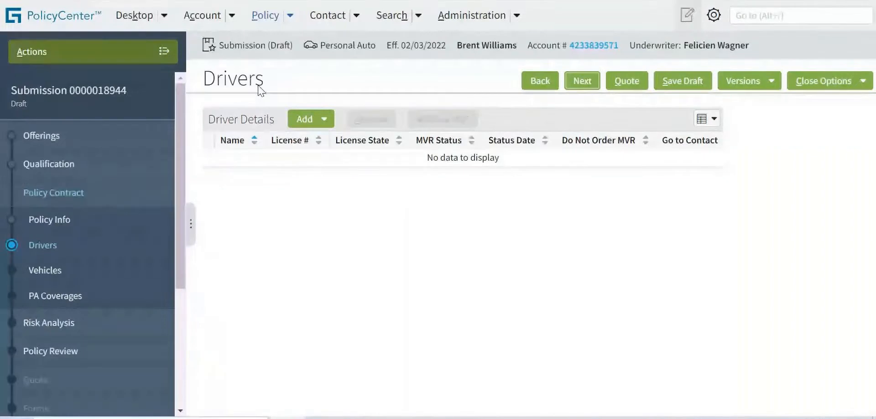
click(314, 120)
mouse_move(343, 201)
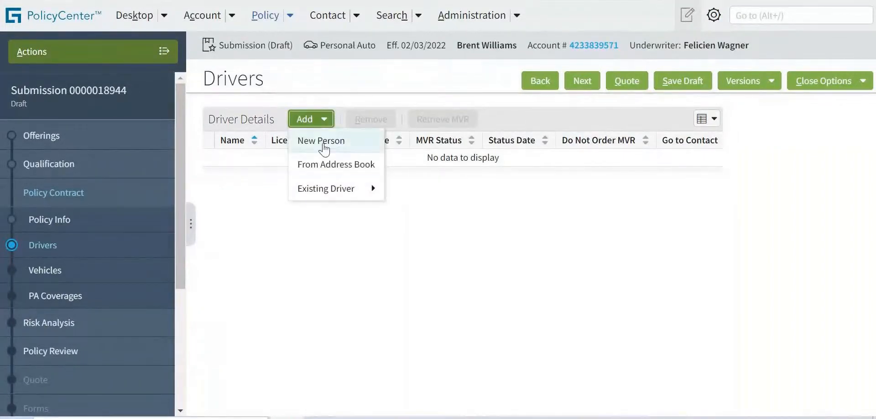
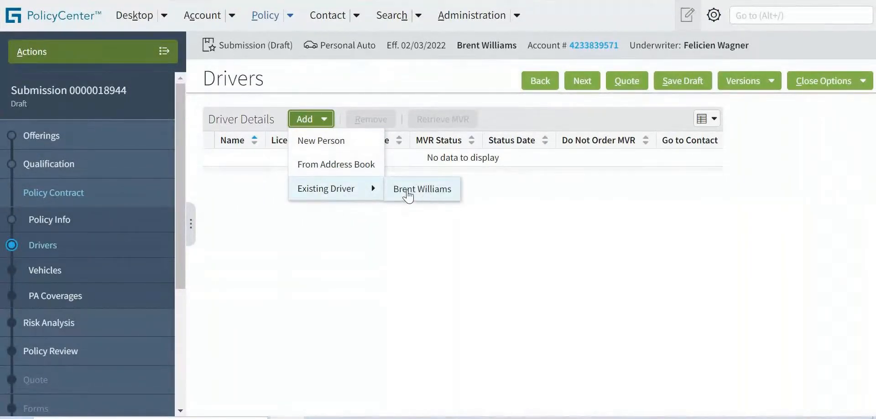
click(408, 191)
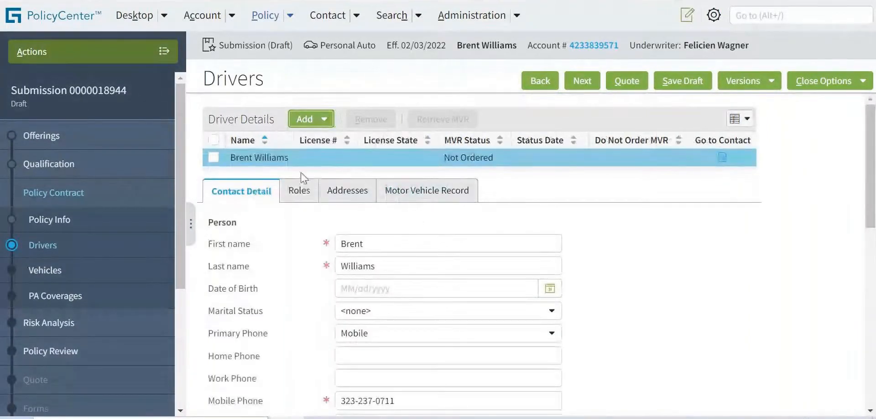
drag(870, 167, 874, 214)
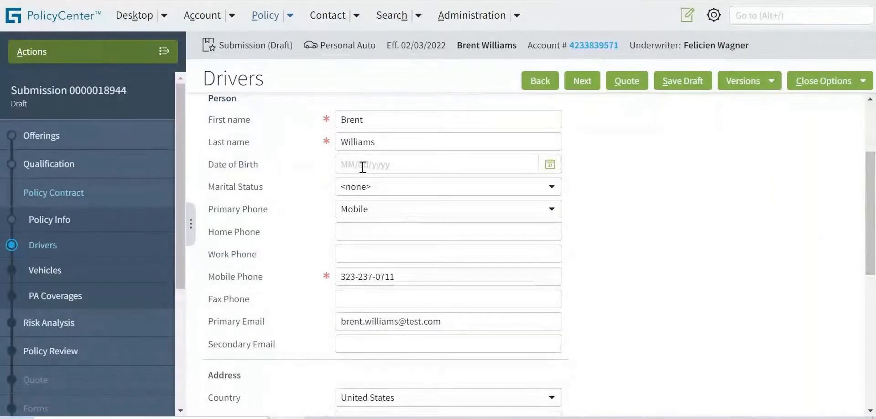
Step: Look up the driver's date of birth in GW_Training.txt and enter it in the Date of Birth field on the Drivers page
click(384, 166)
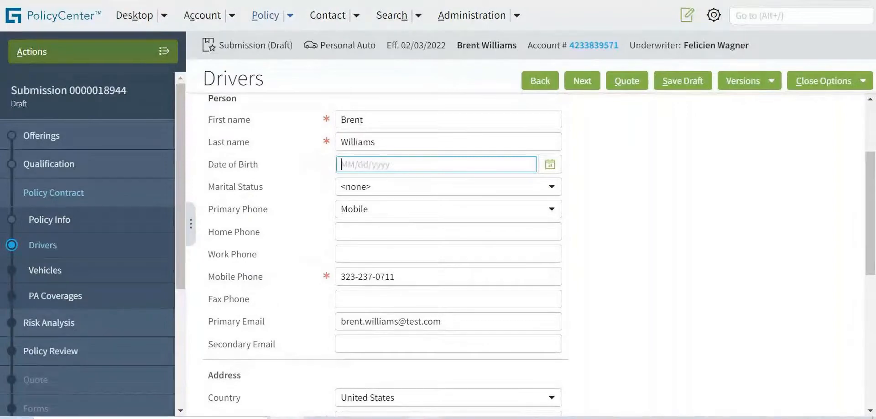
key(alt+Tab)
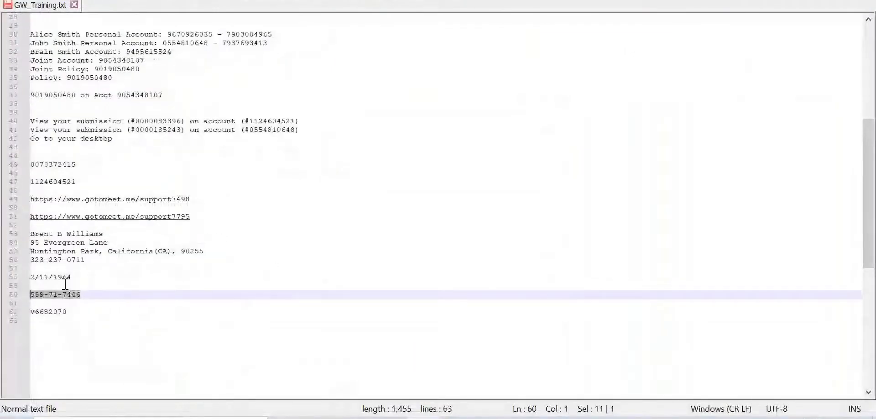
drag(103, 295, 15, 295)
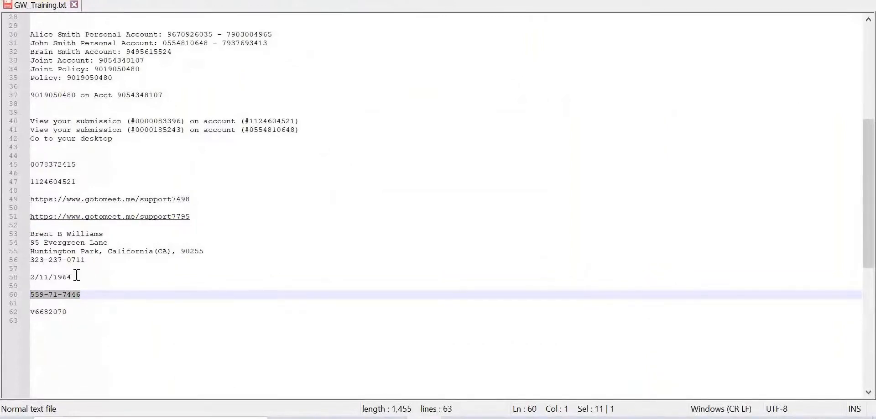
drag(76, 275, 4, 288)
key(alt+Tab)
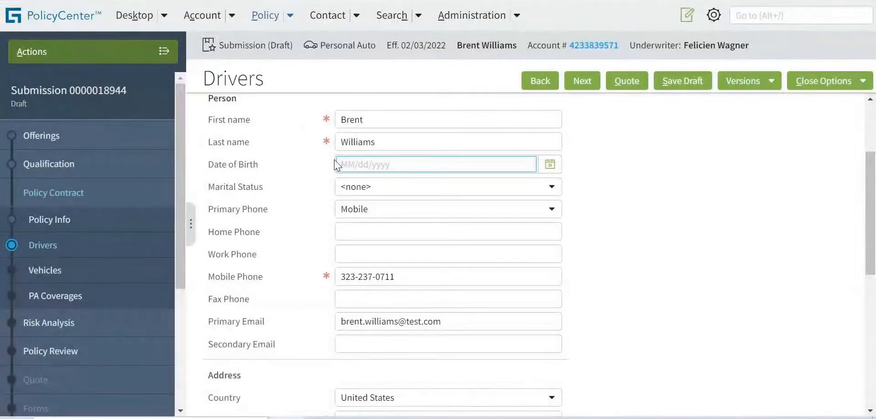
text(11/0)
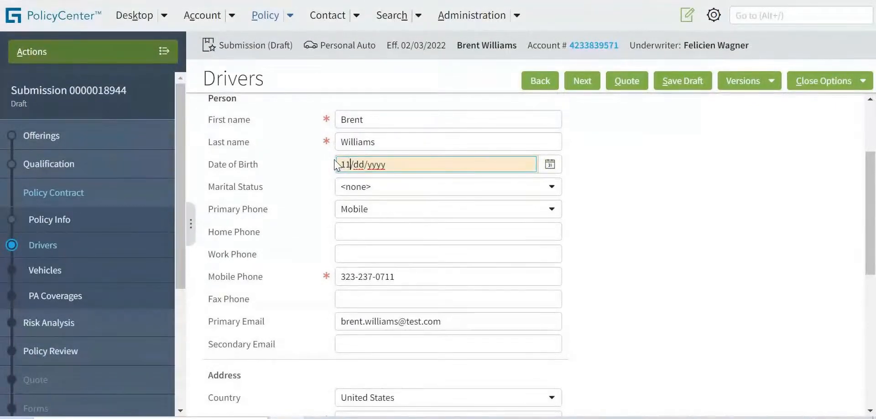
text(2/1964)
click(650, 244)
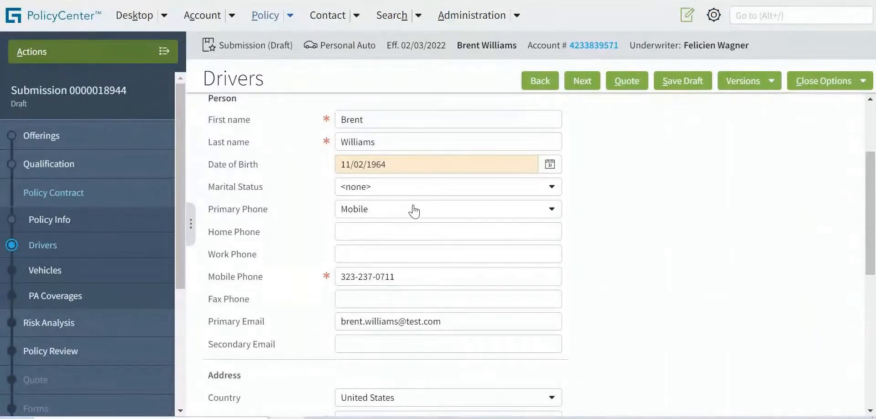
click(406, 164)
drag(264, 172, 206, 171)
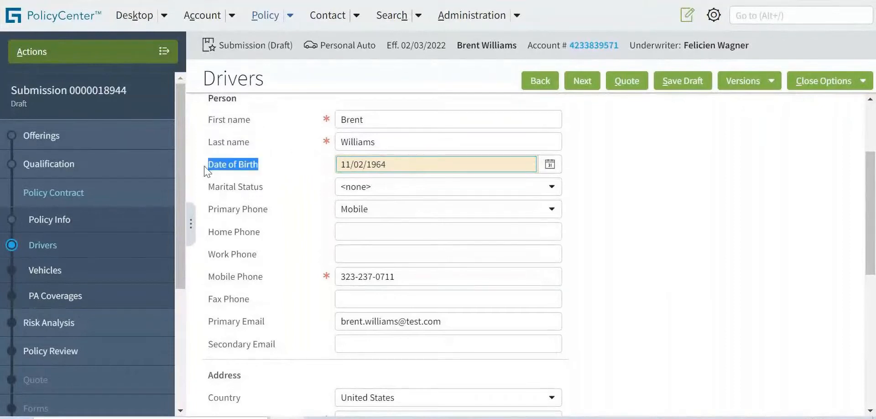
mouse_move(871, 192)
mouse_down()
mouse_move(871, 157)
mouse_move(871, 179)
mouse_up()
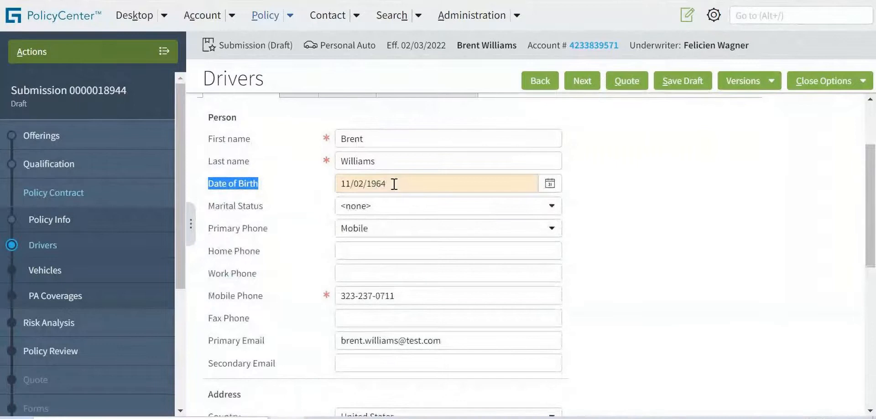
drag(394, 184, 336, 184)
click(338, 183)
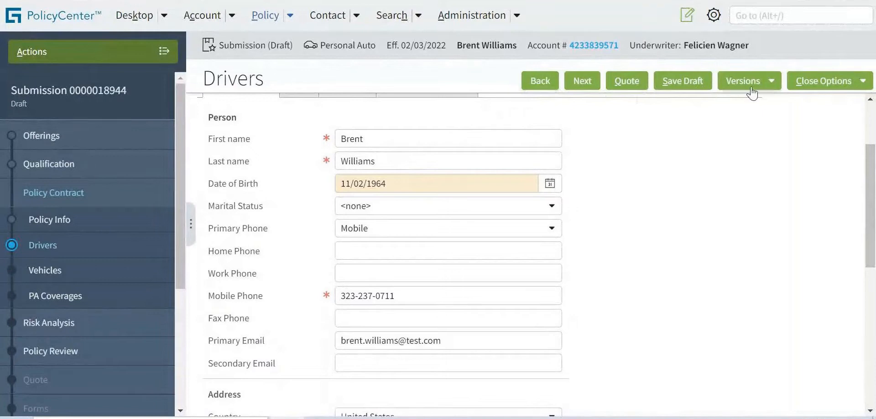
click(398, 190)
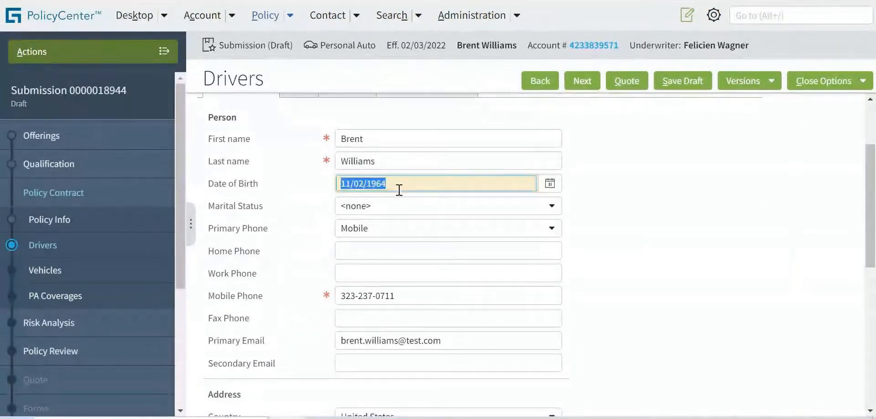
click(399, 190)
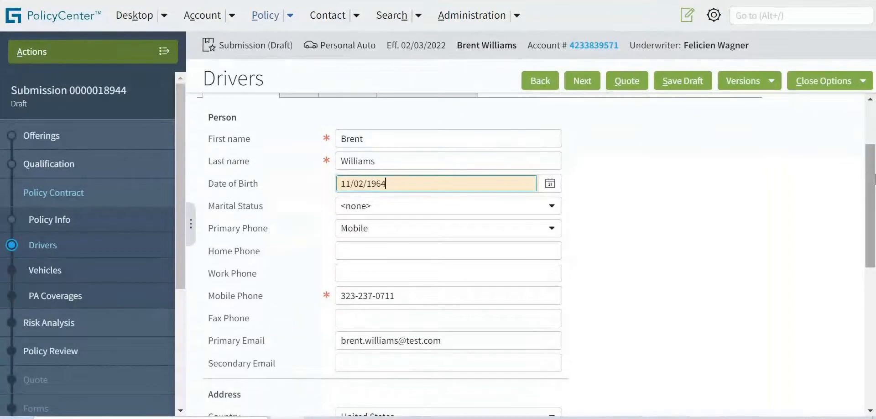
Step: Set the driver's marital status to Single
scroll(871, 201, down, 1)
drag(870, 204, 870, 207)
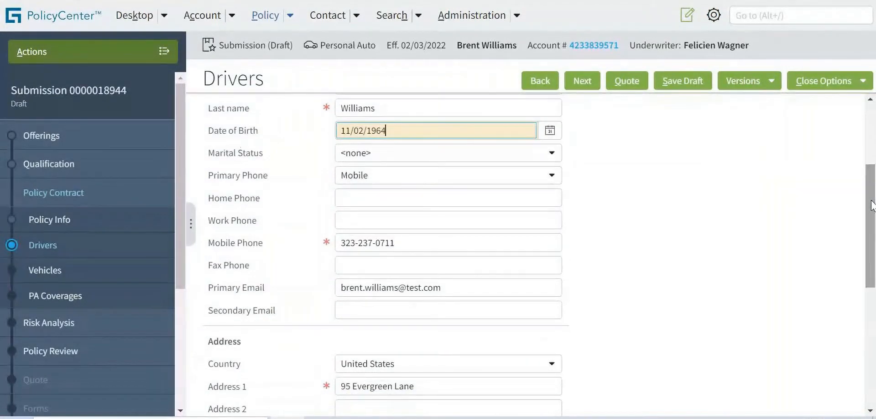
click(365, 155)
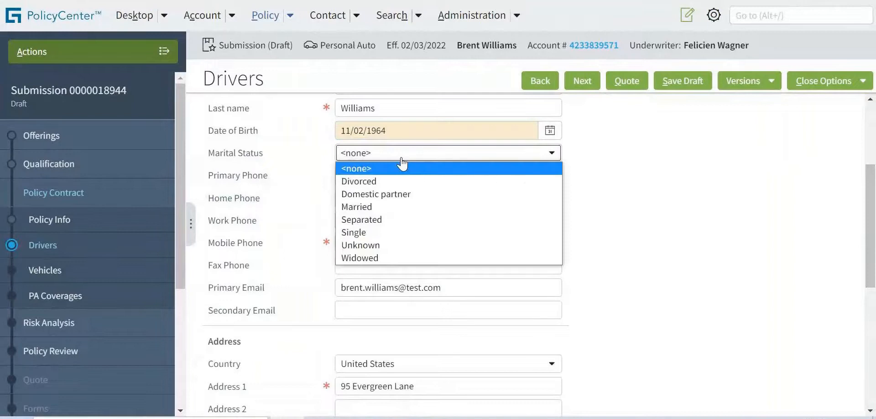
click(366, 233)
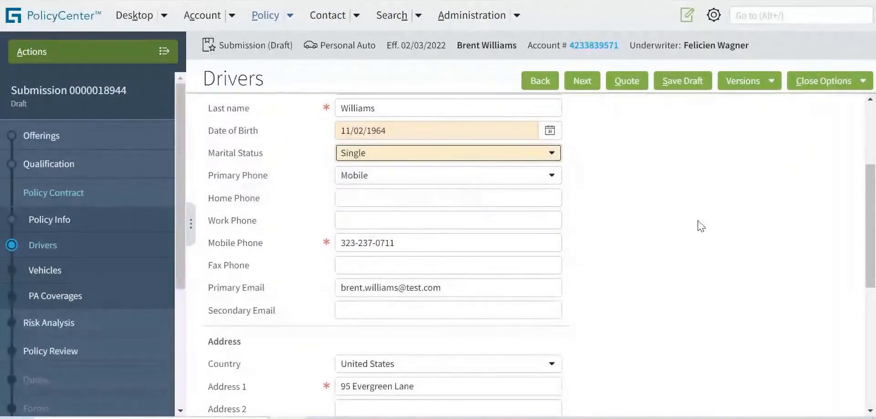
Step: Copy the driver's license number from GW_Training.txt and paste it into the License # field
drag(874, 224, 874, 342)
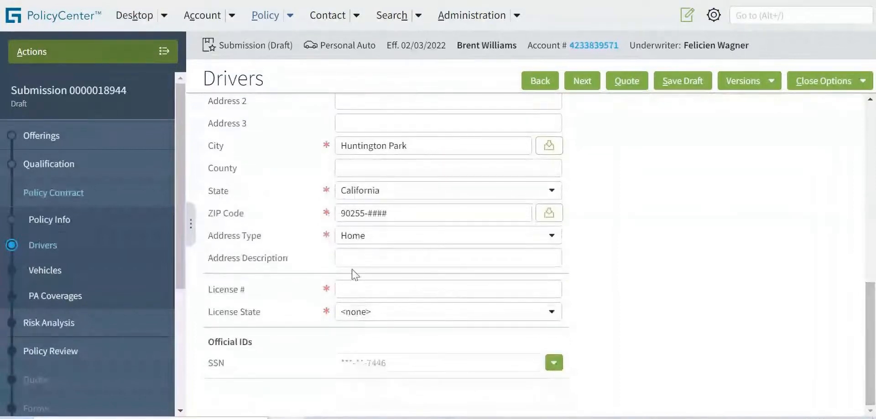
click(357, 292)
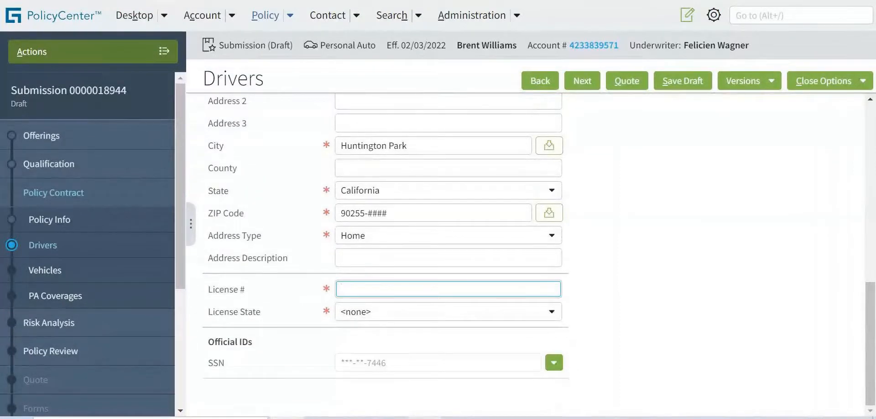
key(alt+Tab)
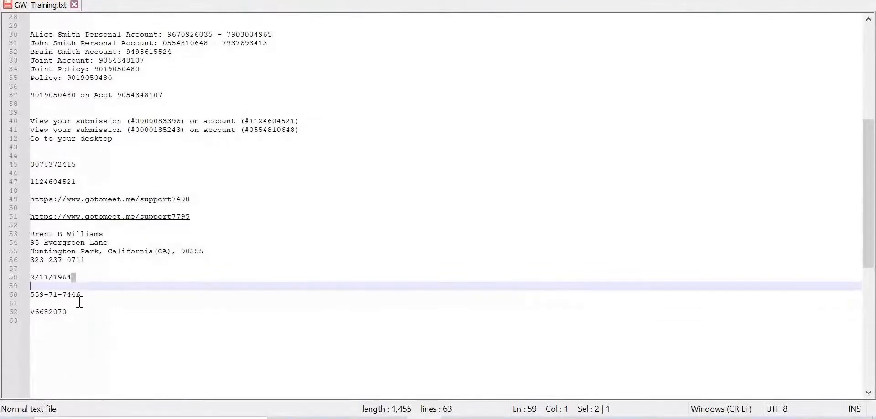
drag(30, 305, 43, 312)
double_click(48, 311)
key(ctrl+c)
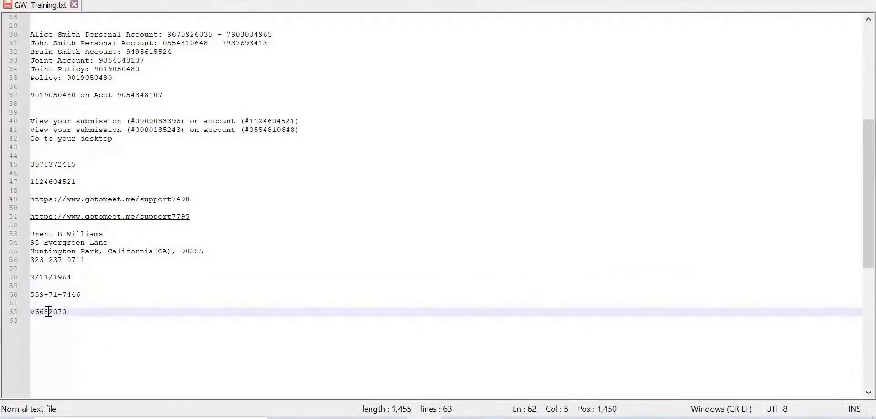
key(alt+Tab)
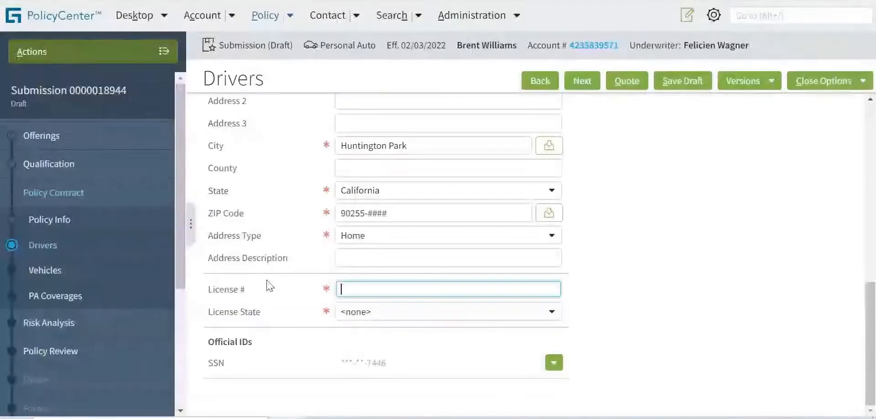
key(ctrl+v)
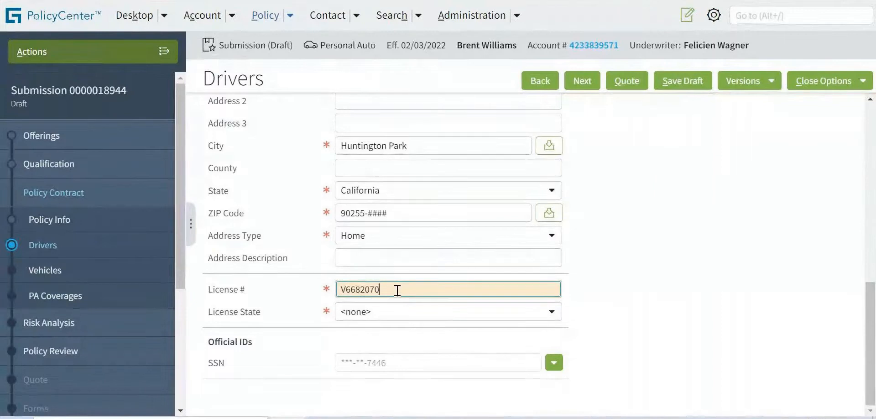
Step: Open the Fake Person Generator site and set the generation criteria to gender Female, age 21 and state California
key(ctrl+t)
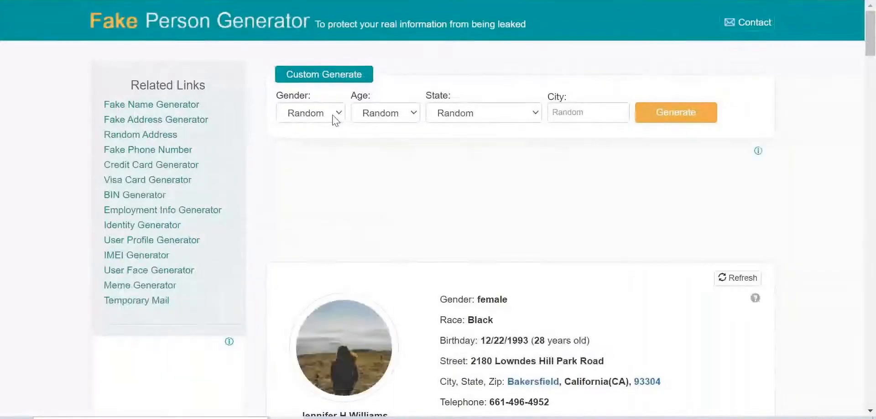
click(335, 119)
click(300, 141)
click(313, 116)
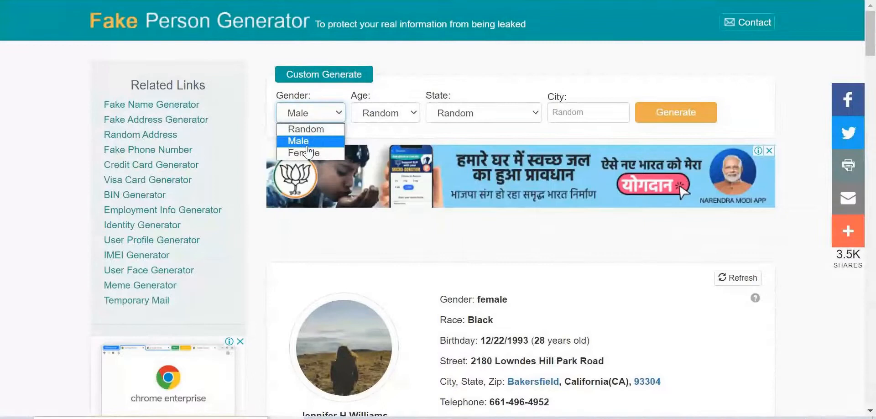
click(321, 151)
click(391, 120)
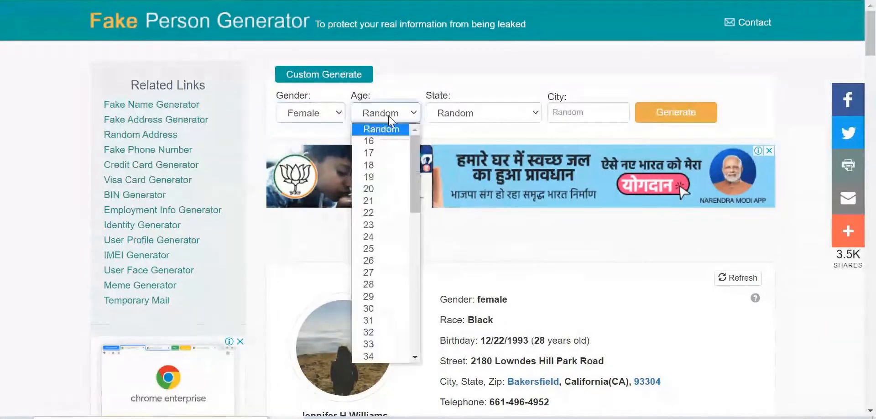
click(381, 200)
right_click(471, 119)
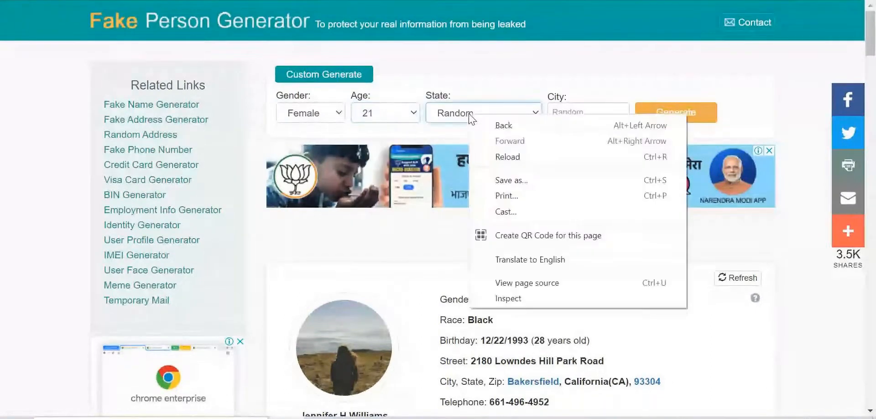
key(c)
click(458, 114)
key(c)
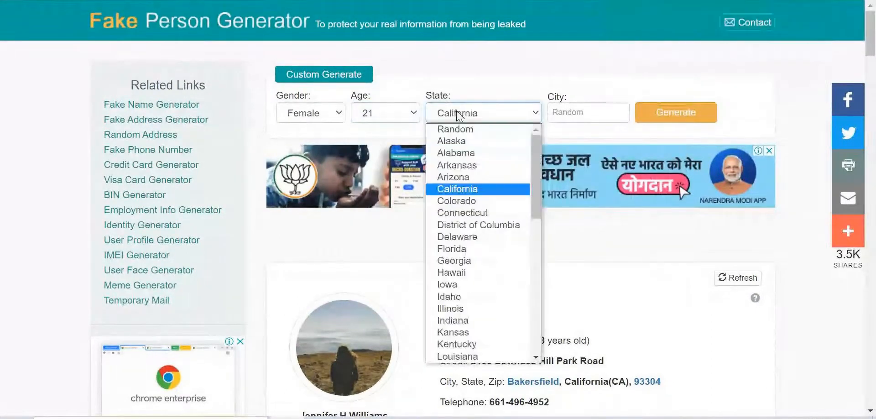
click(458, 188)
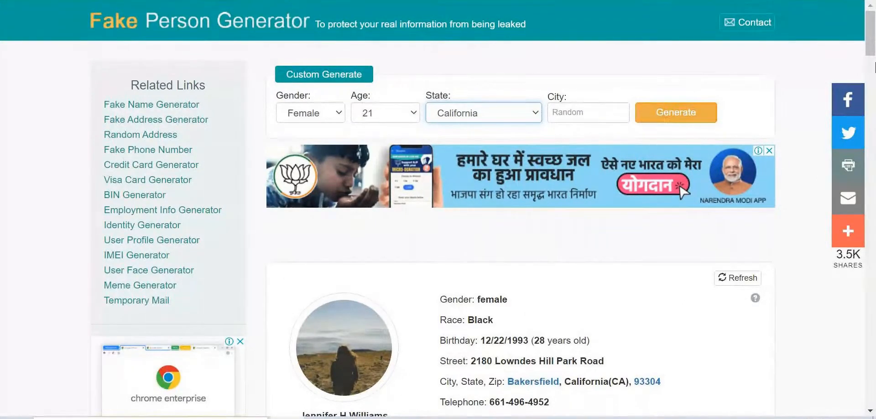
Step: Examine the generated sample person's name, address and contact details
drag(871, 49, 872, 65)
scroll(309, 139, down, 3)
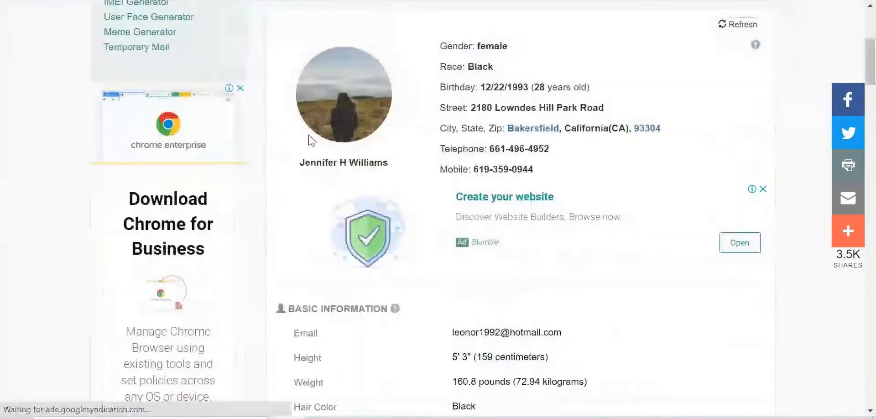
drag(299, 163, 391, 168)
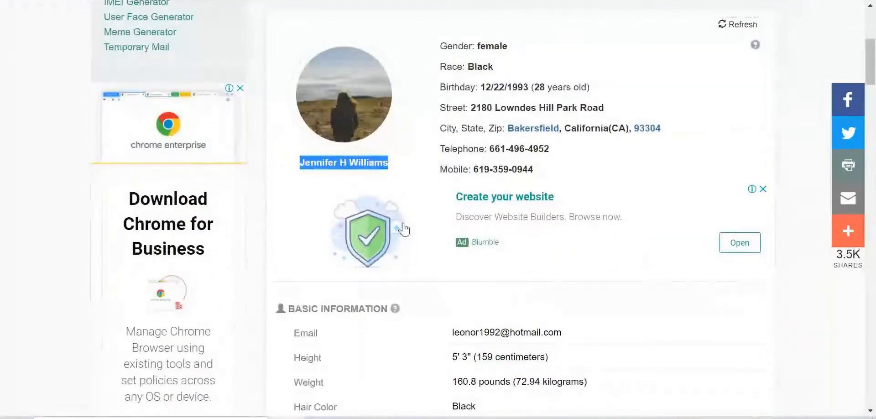
click(459, 417)
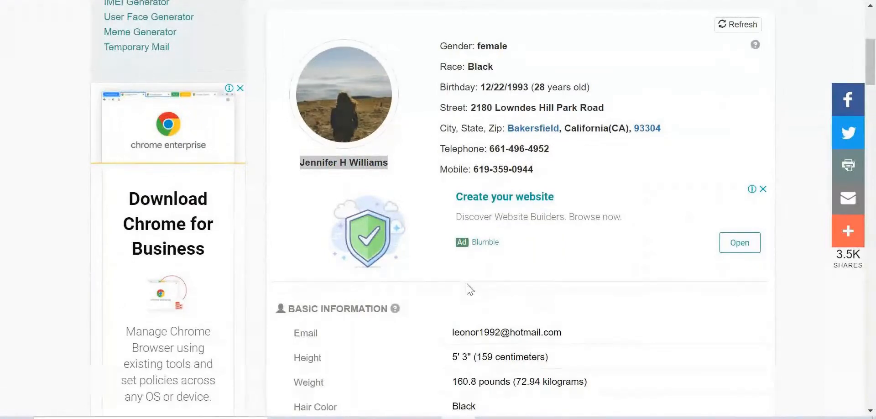
Step: Switch back to PolicyCenter and set the driver's License State to California
key(alt+Tab)
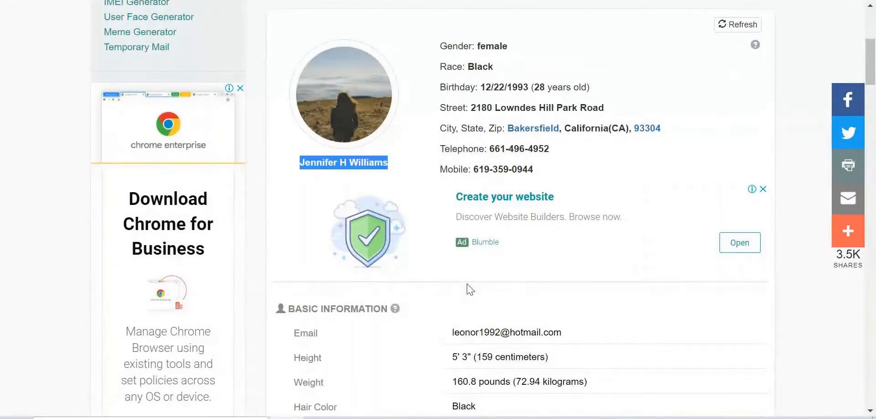
key(alt+Tab)
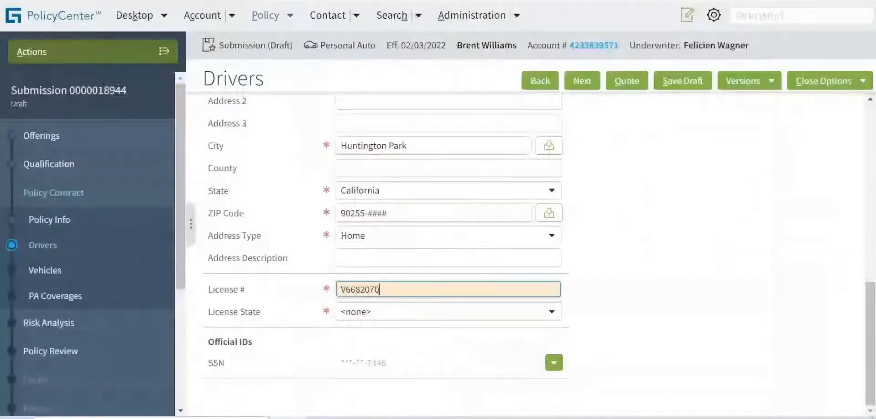
drag(387, 291, 341, 285)
click(331, 287)
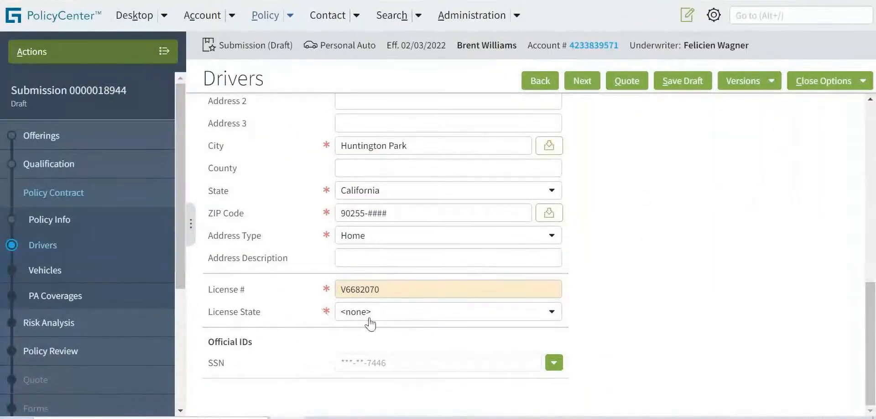
click(388, 319)
text(c)
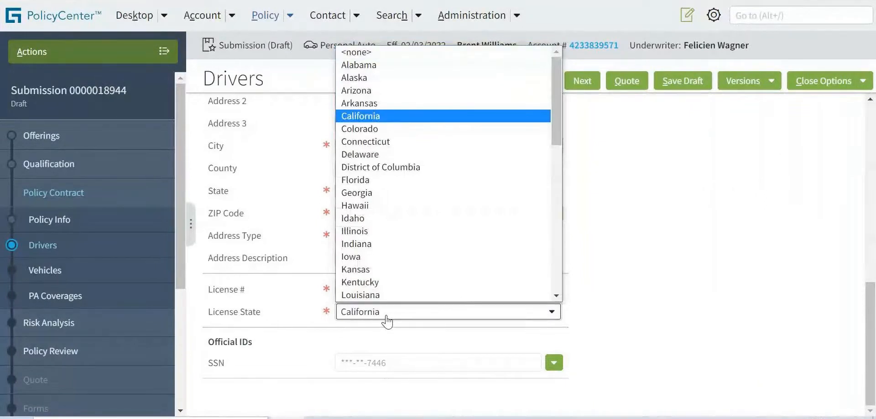
click(742, 292)
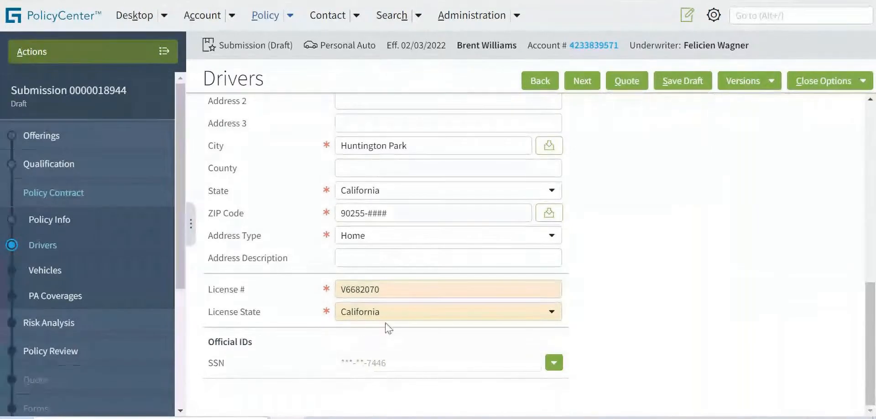
drag(869, 346, 871, 164)
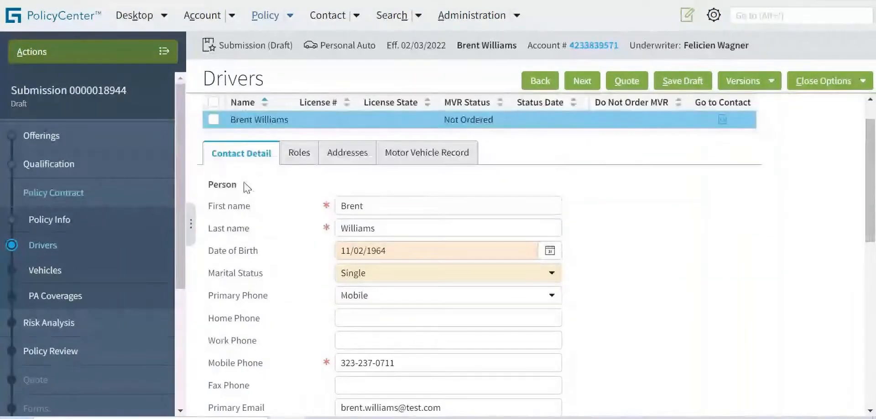
Step: Open the driver's role details and review the training class date field and the available training class types
click(297, 160)
drag(872, 190, 874, 224)
drag(202, 171, 243, 172)
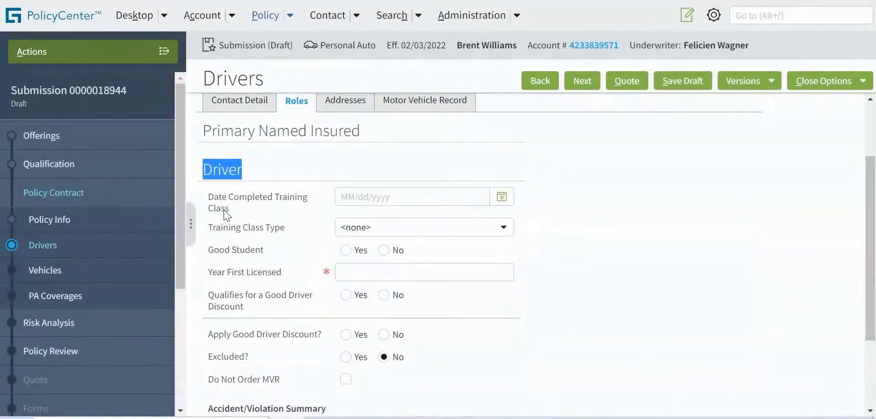
drag(206, 196, 258, 215)
click(270, 219)
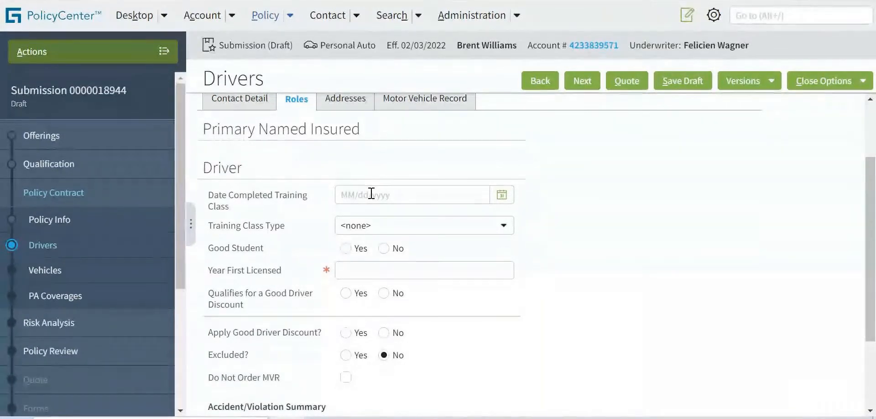
click(365, 227)
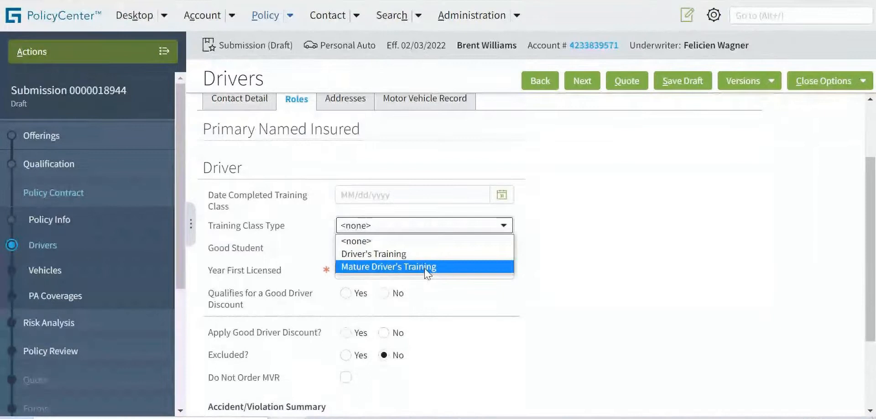
click(356, 241)
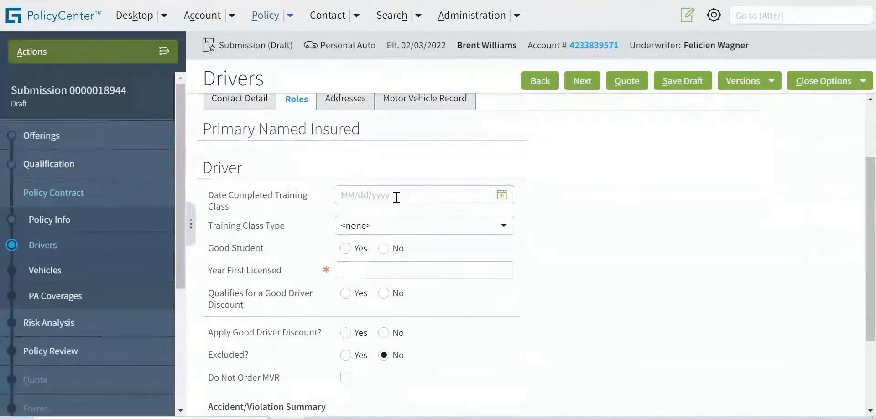
click(374, 230)
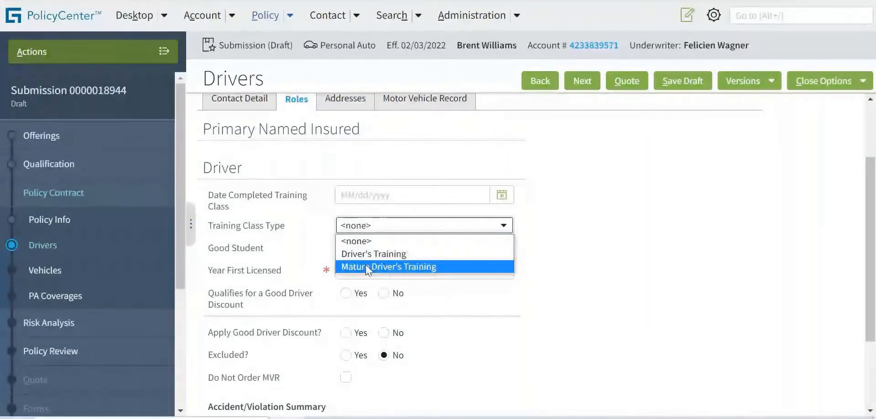
click(294, 231)
click(290, 249)
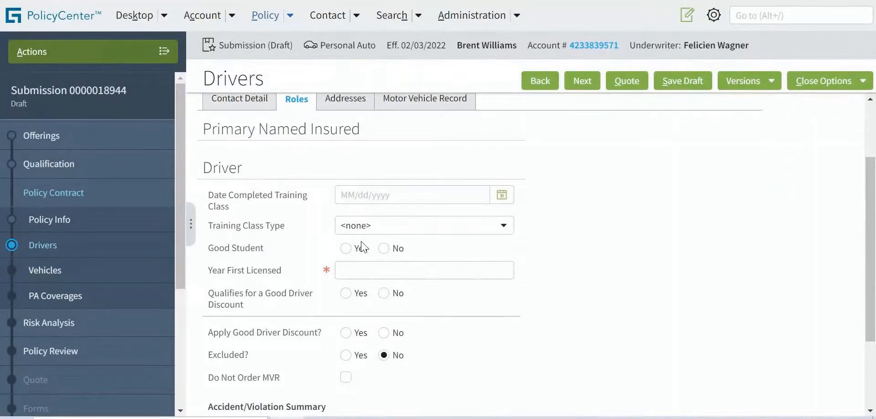
Step: Set the driver's Year First Licensed to 2010
click(364, 271)
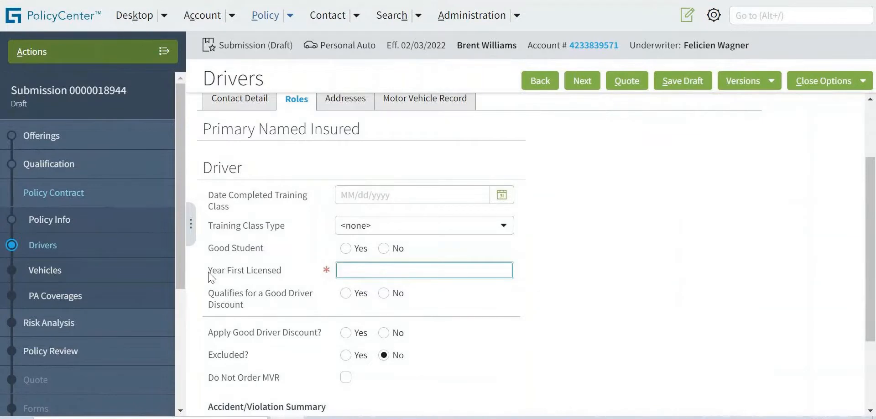
drag(210, 274, 282, 279)
click(362, 275)
text(2010)
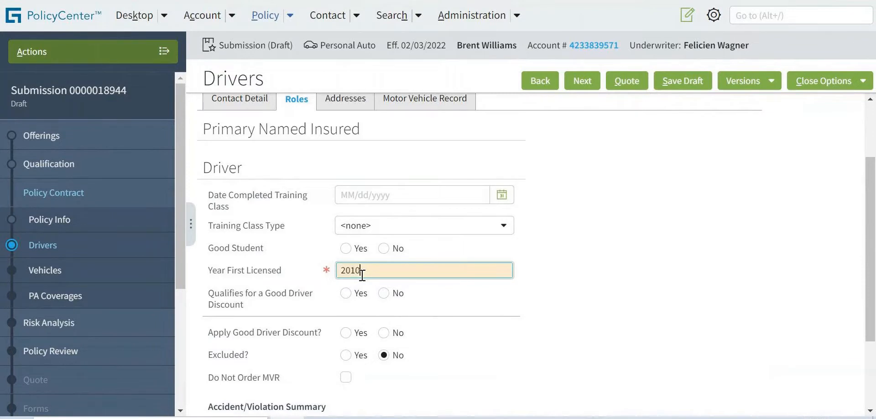
click(599, 265)
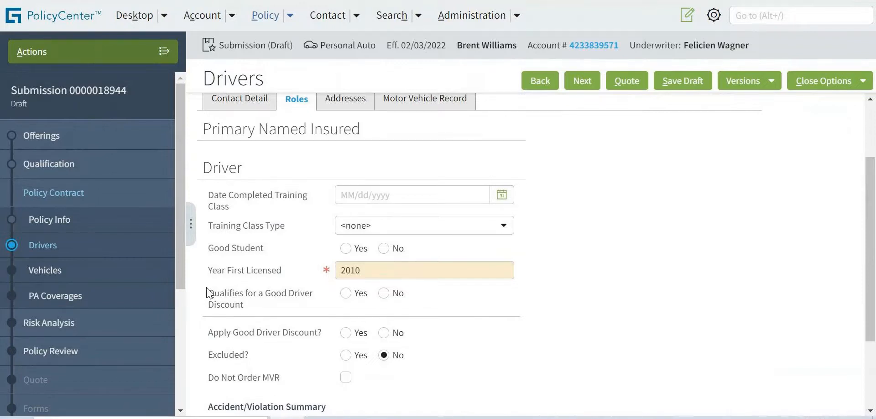
Step: Answer No to whether the driver qualifies for a good driver discount
drag(210, 298, 248, 309)
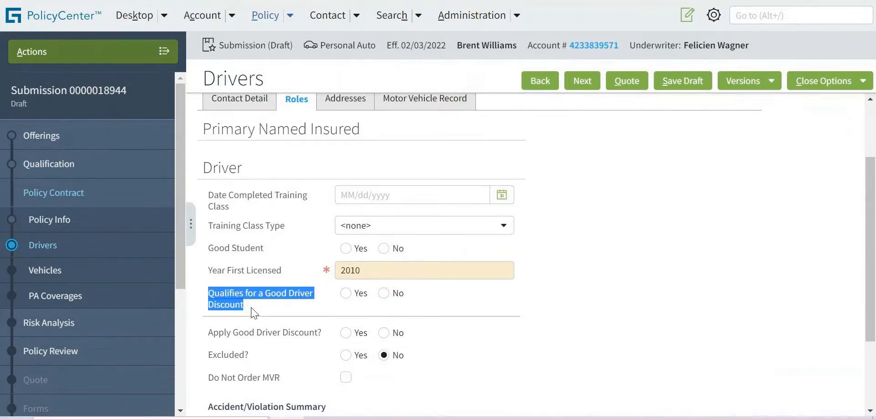
click(478, 309)
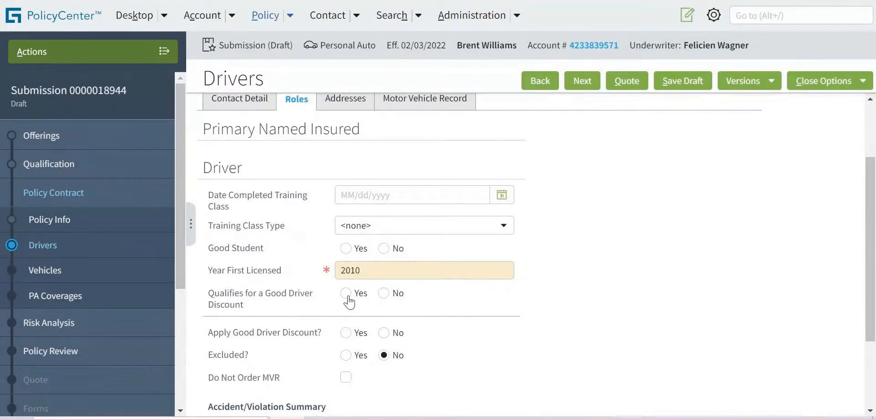
click(355, 228)
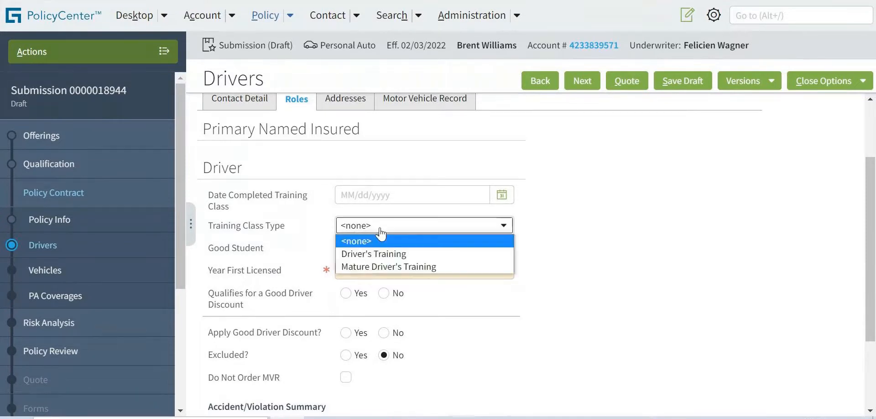
click(588, 294)
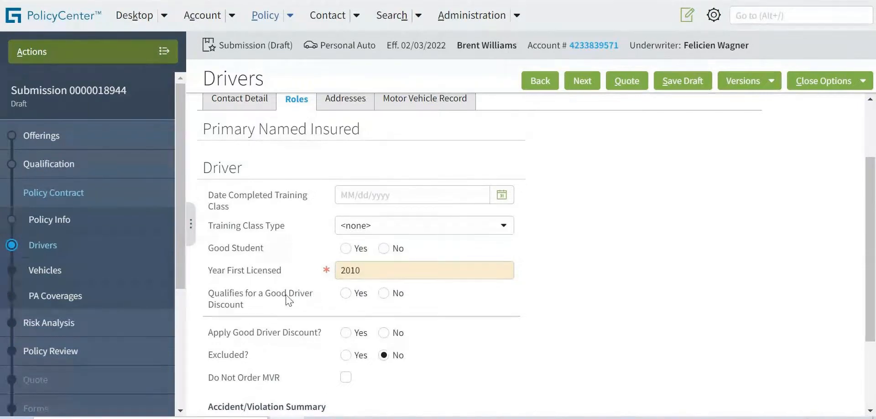
drag(207, 293, 250, 310)
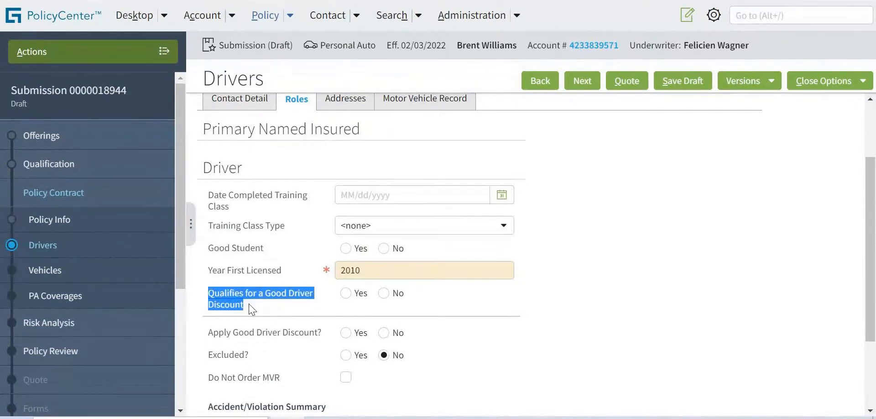
click(467, 318)
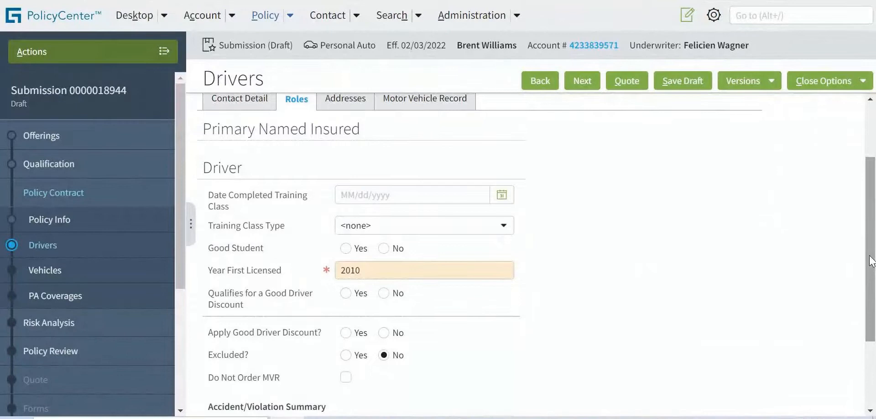
drag(871, 261, 871, 314)
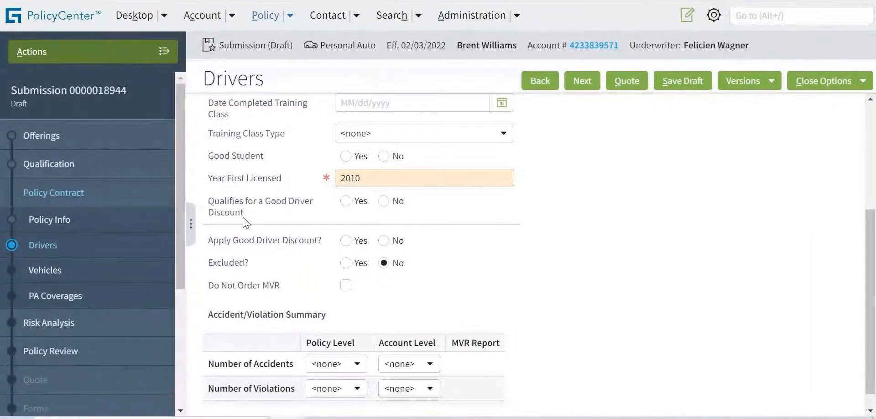
click(346, 202)
click(384, 201)
double_click(267, 288)
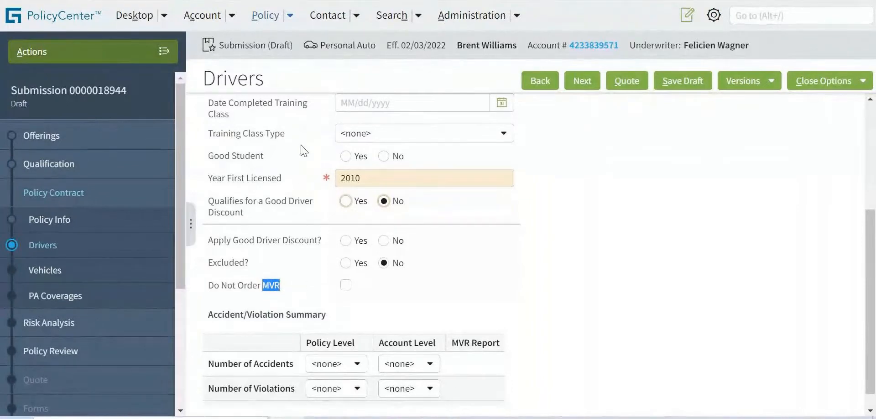
click(322, 288)
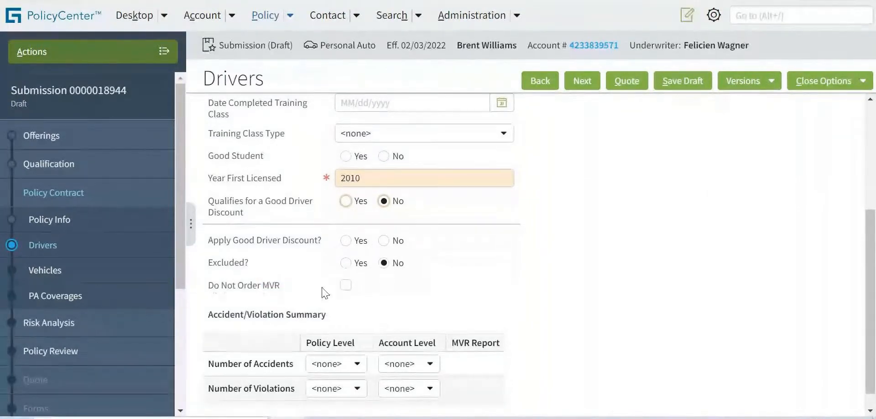
double_click(278, 286)
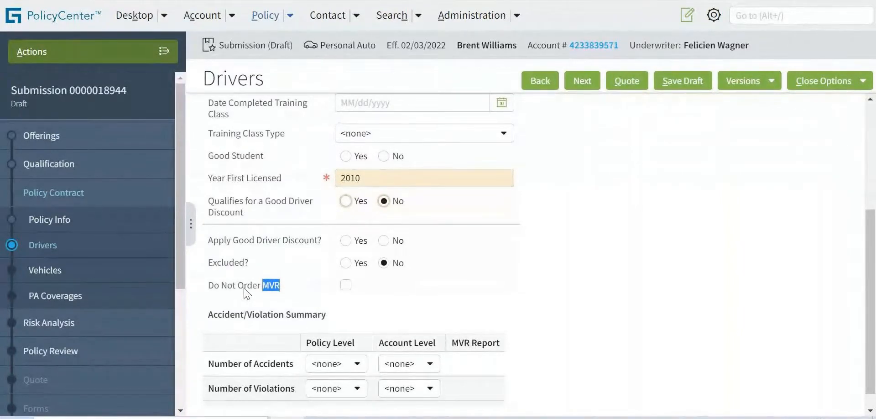
click(283, 290)
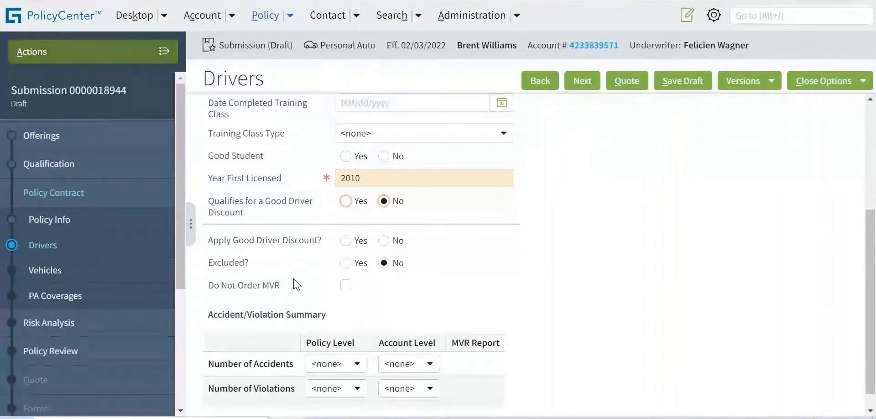
Step: Set the driver's Number of Accidents to 0 at both policy level and account level
scroll(453, 328, down, 1)
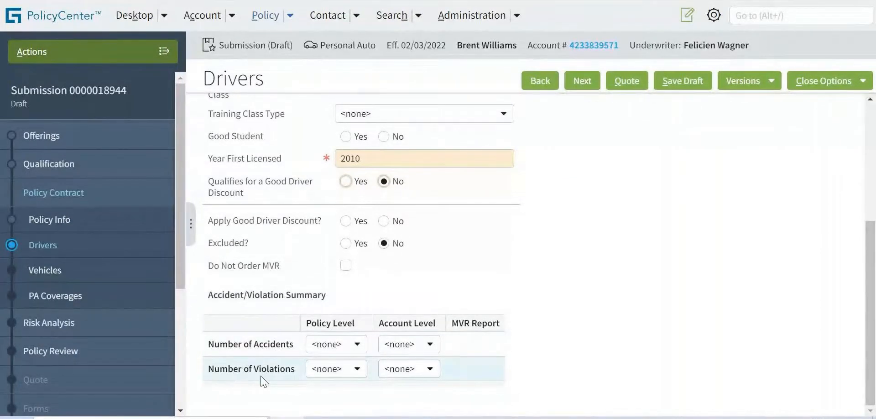
click(343, 344)
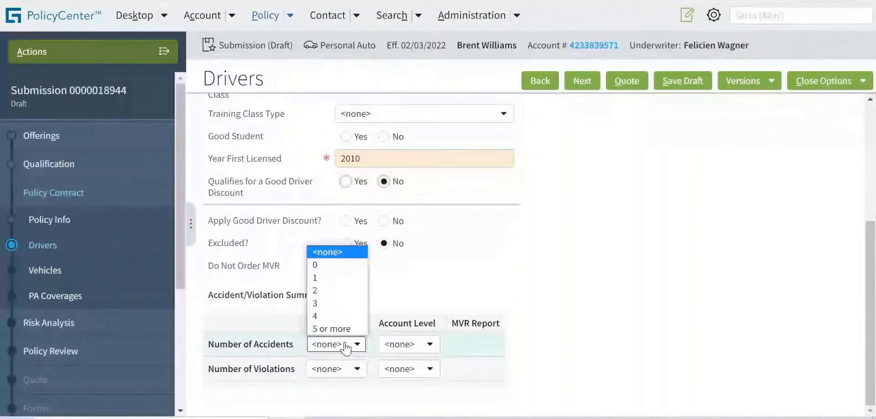
click(452, 291)
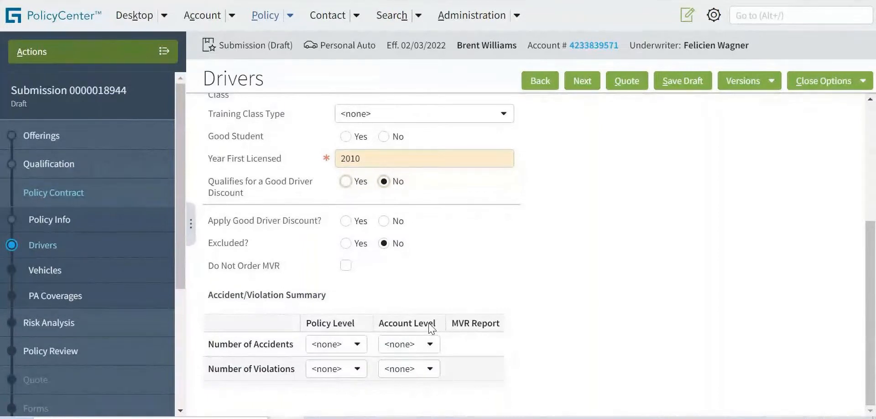
click(325, 345)
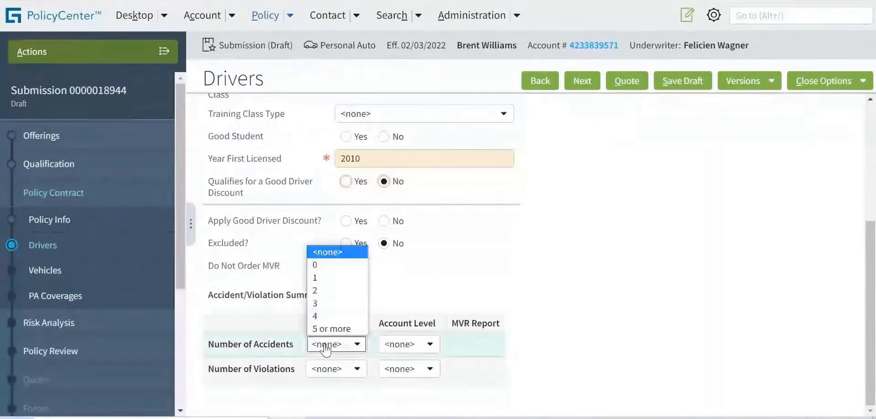
click(323, 264)
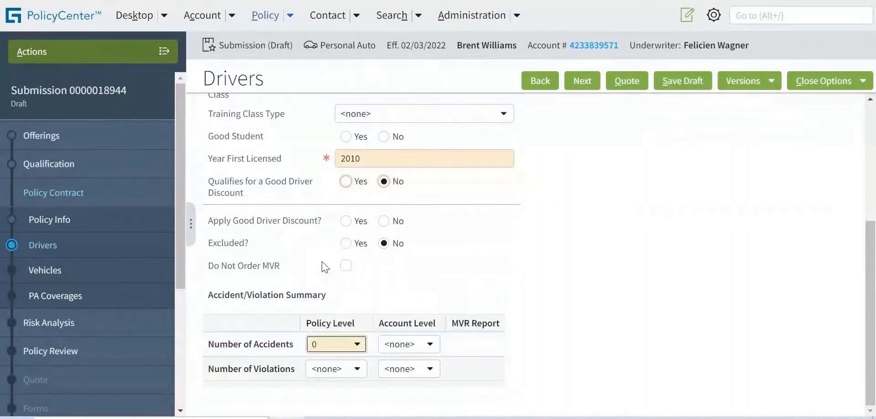
click(405, 346)
click(394, 270)
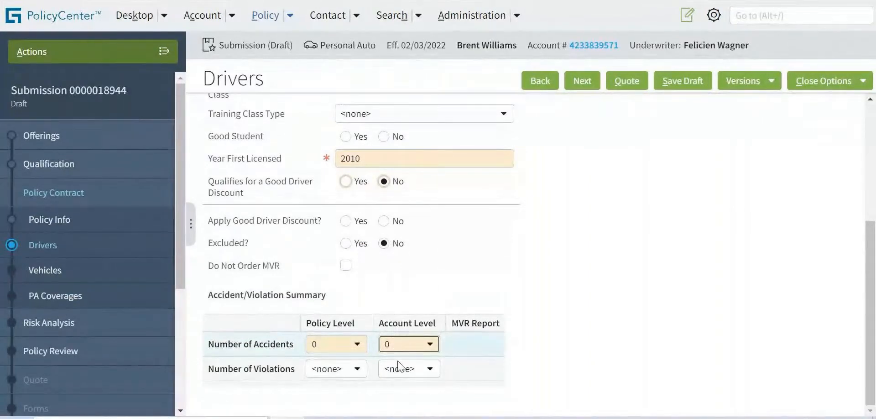
Step: Set the driver's Number of Violations to 0 at both policy level and account level
click(334, 369)
click(317, 290)
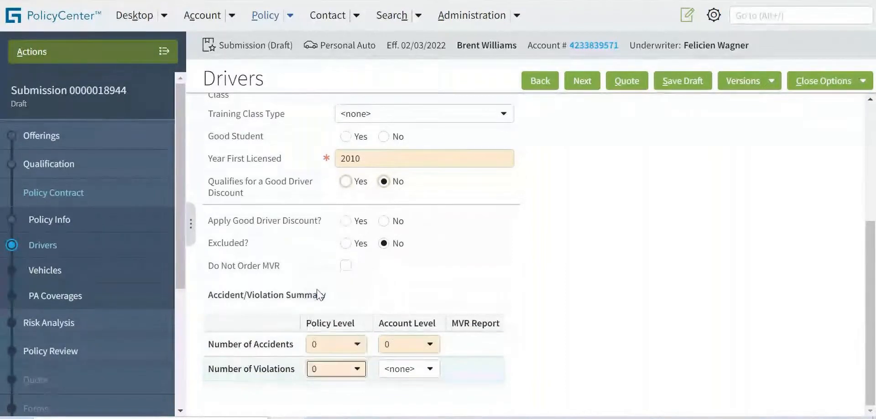
click(409, 371)
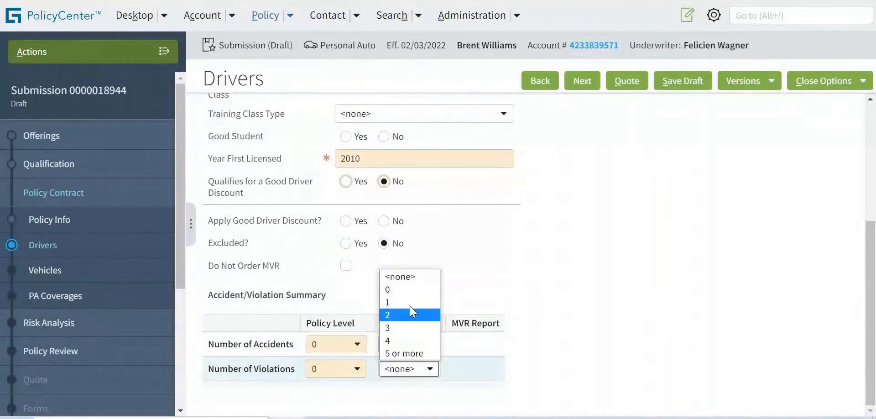
click(399, 290)
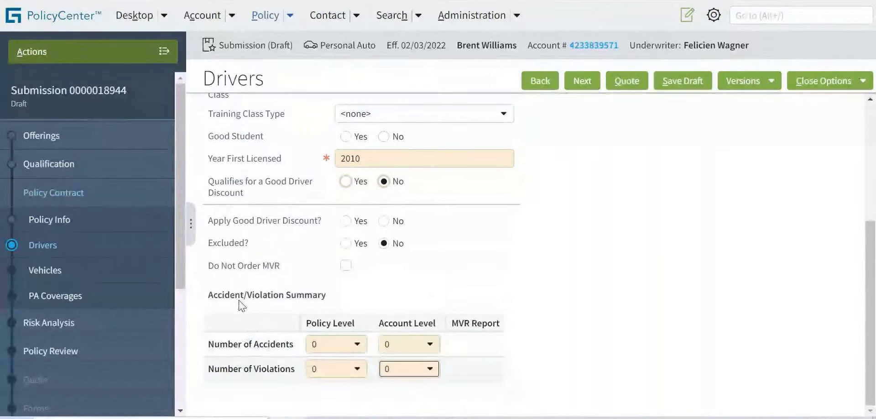
click(490, 319)
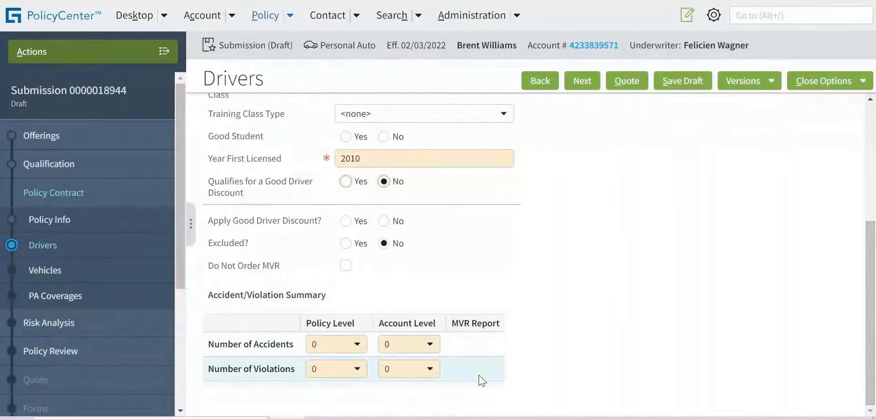
Step: Review the driver's addresses and motor vehicle record, and return to the driver's contact details
drag(868, 350, 869, 222)
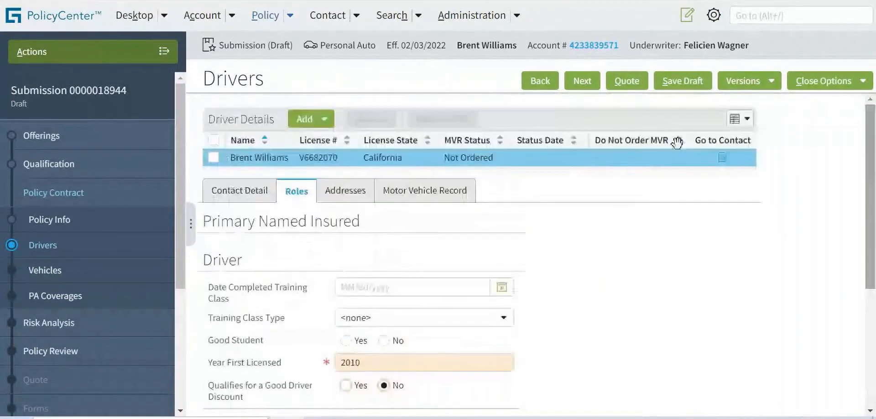
click(345, 191)
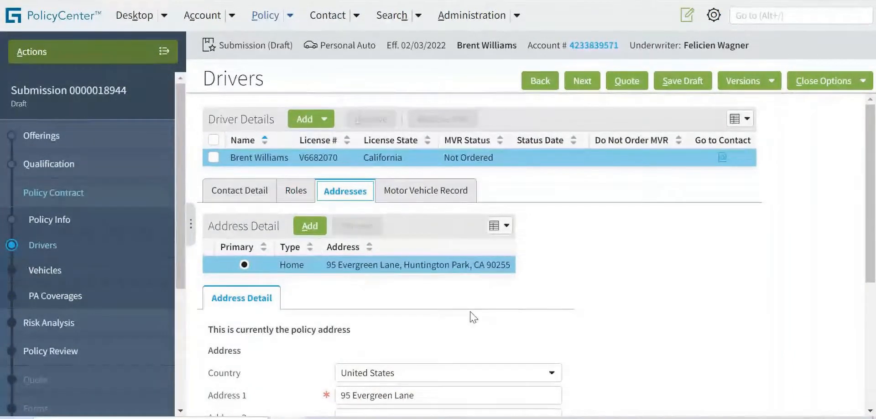
mouse_move(872, 197)
mouse_down()
mouse_move(874, 333)
mouse_move(874, 203)
mouse_up()
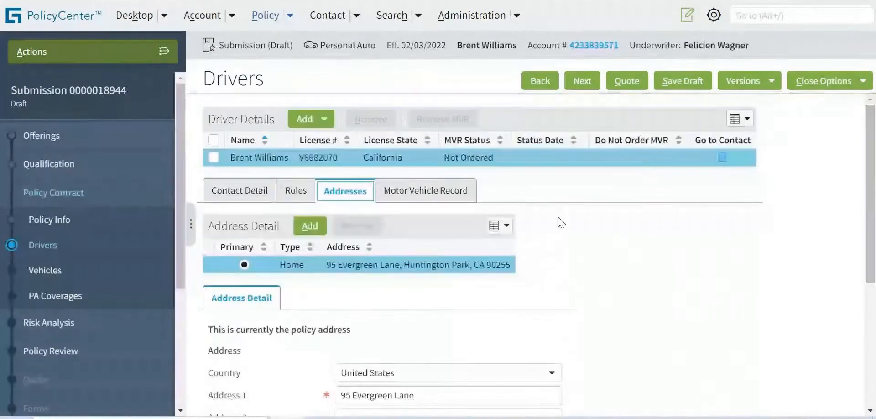
click(412, 192)
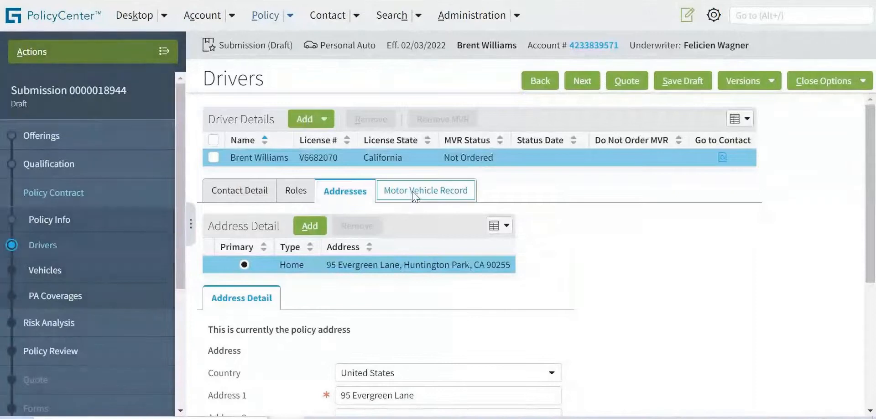
click(234, 191)
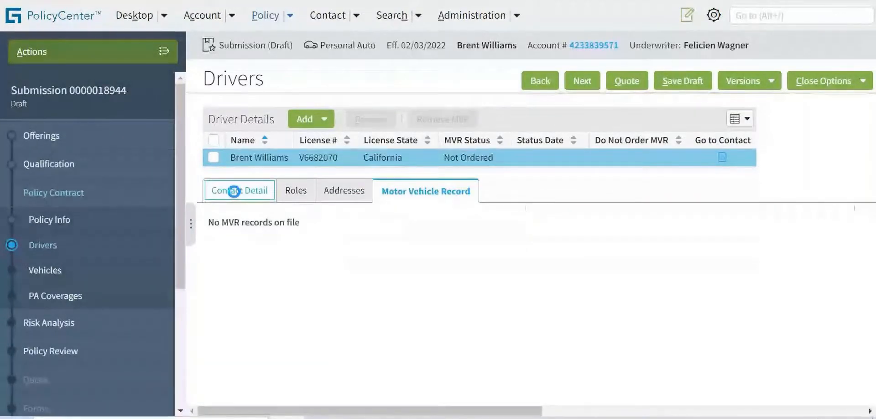
Step: Check the driver's role details, and proceed to the Vehicles page to create a new vehicle
click(296, 191)
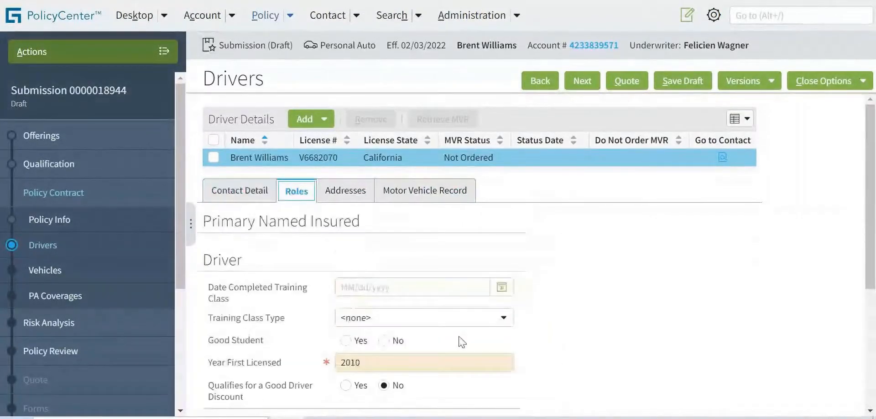
scroll(870, 196, down, 5)
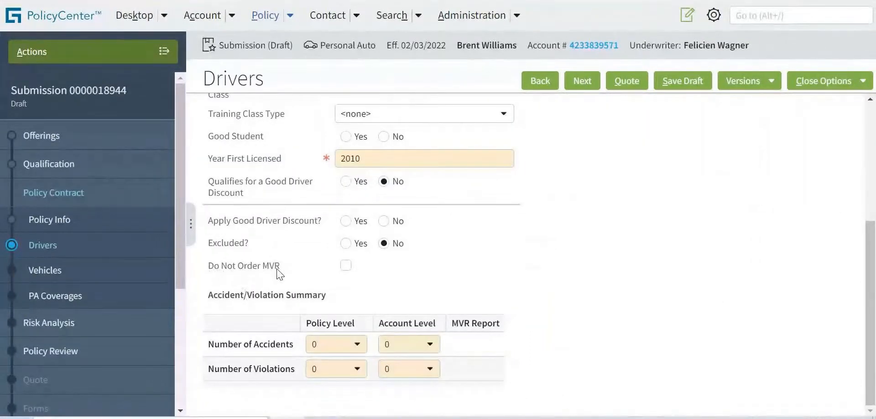
scroll(870, 295, up, 5)
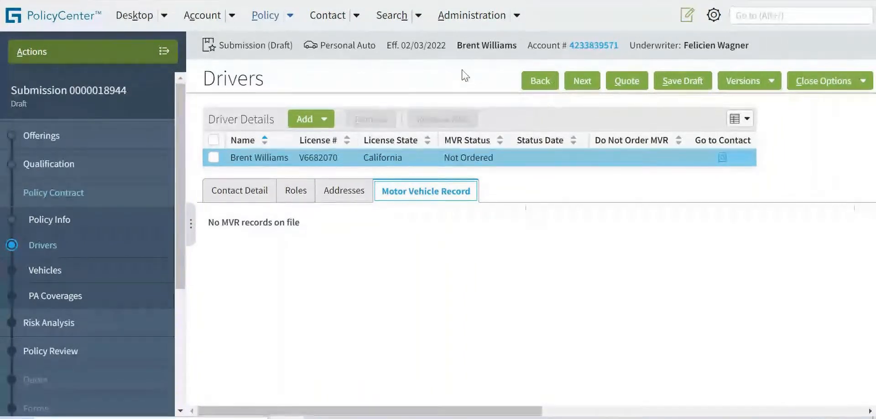
click(585, 80)
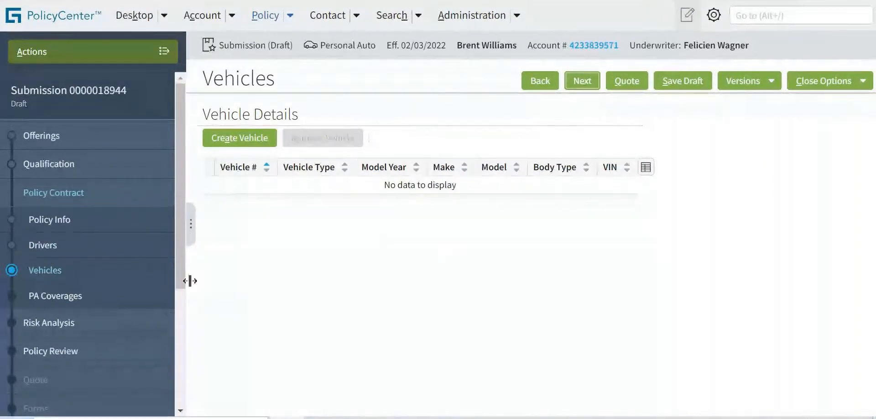
click(235, 144)
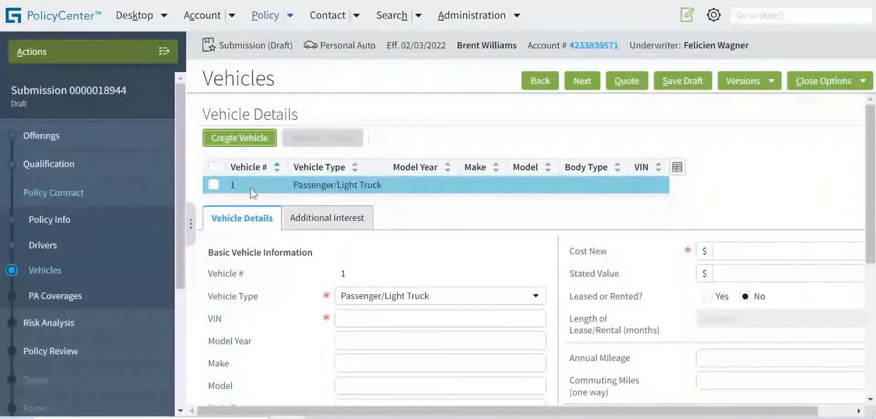
Step: Set the new vehicle's type to Other and place the cursor in its VIN field
drag(868, 187, 868, 213)
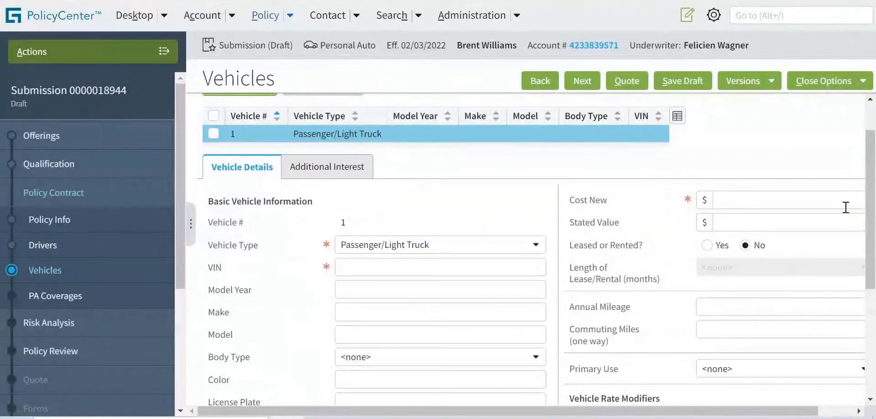
drag(870, 173, 870, 201)
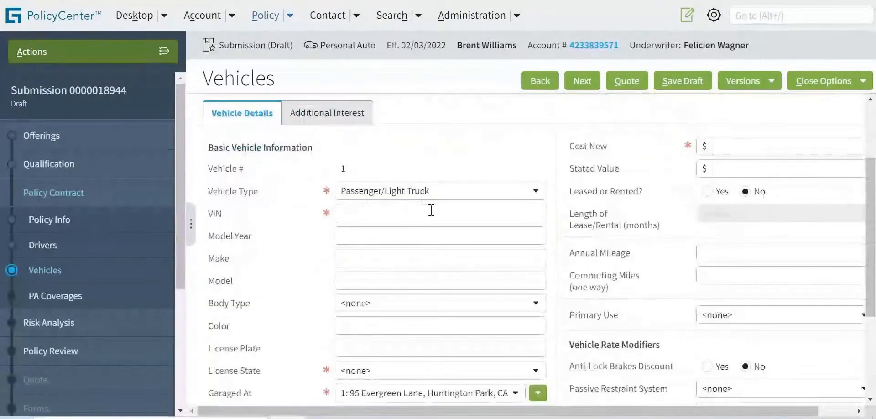
click(445, 194)
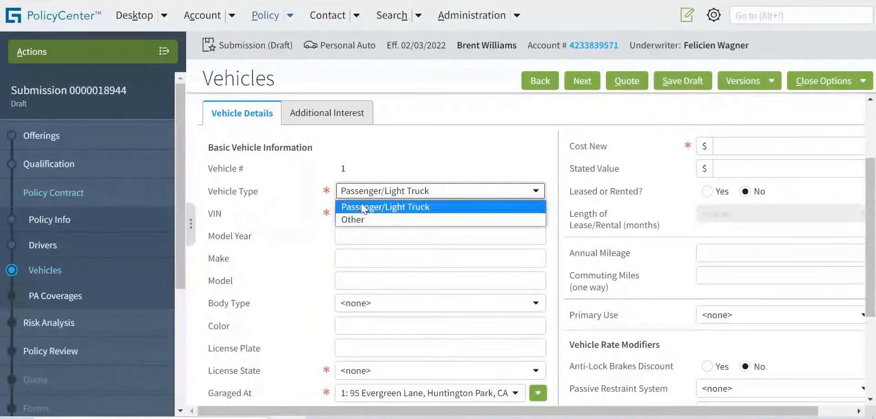
click(360, 220)
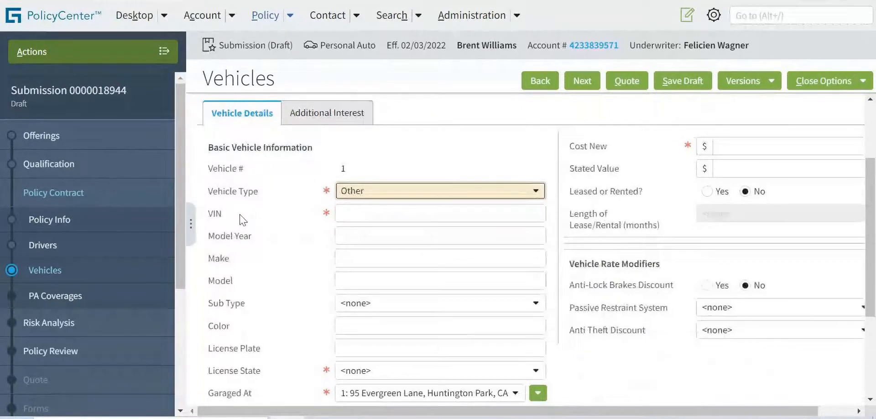
click(357, 211)
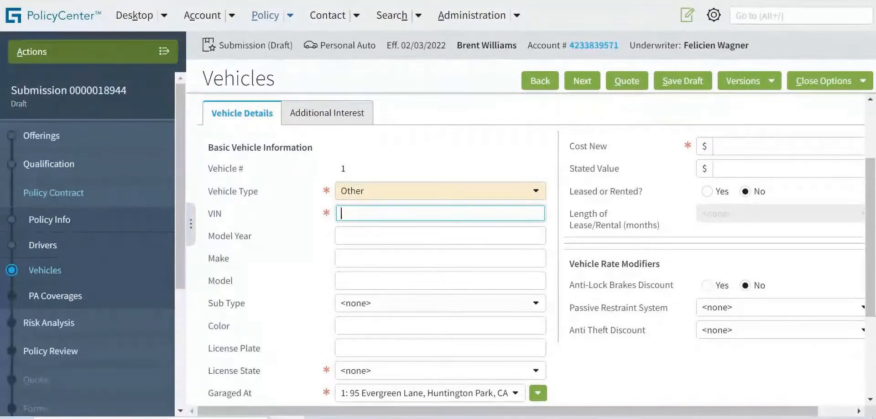
key(ctrl+t)
text(ran)
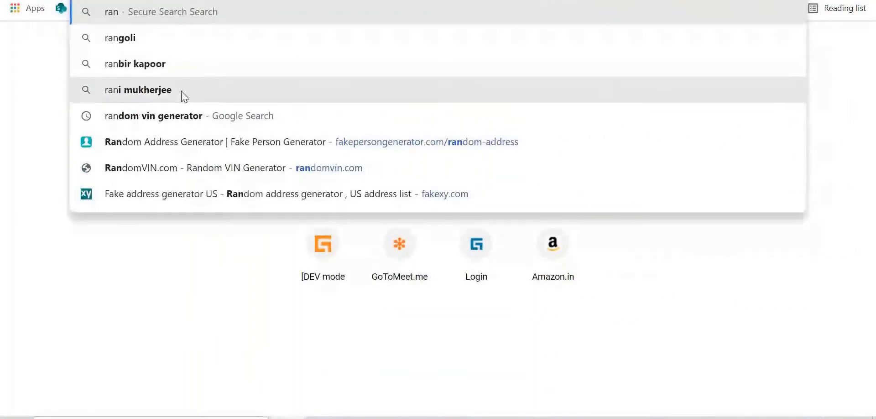
click(183, 146)
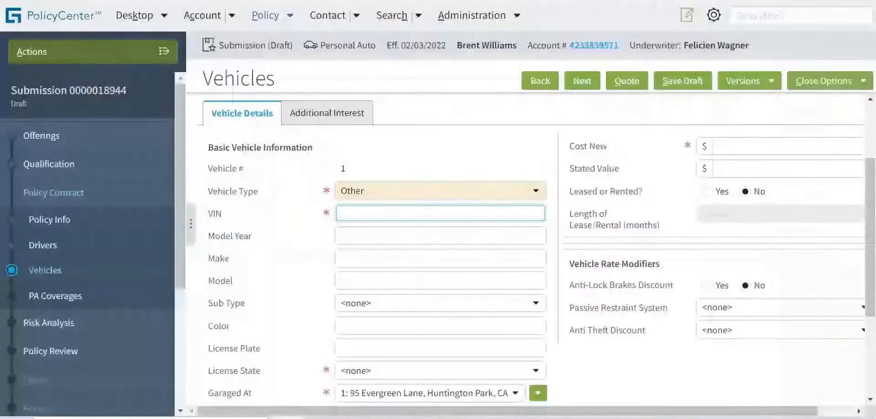
Step: Search the web in a new browser tab for "random vin generator" and open the RandomVIN.com result
key(ctrl+t)
text(g)
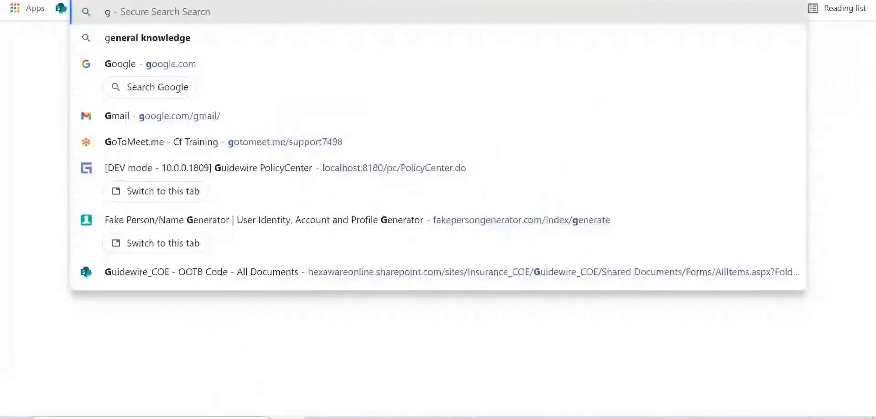
key(BackSpace)
text(rando)
key(BackSpace)
text(am)
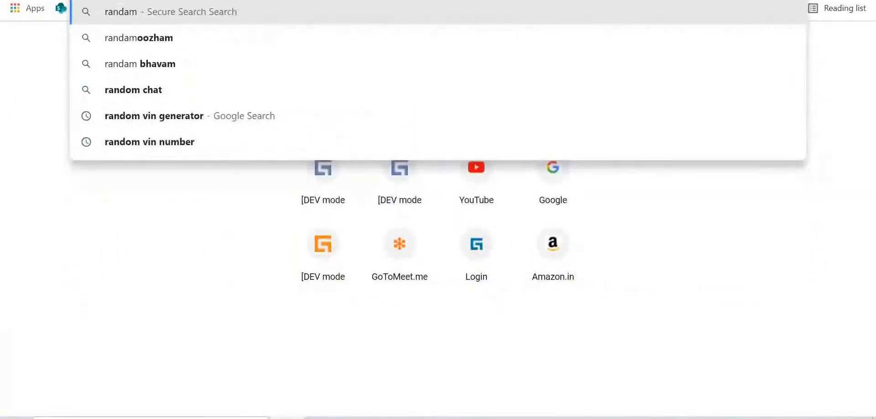
text( vin)
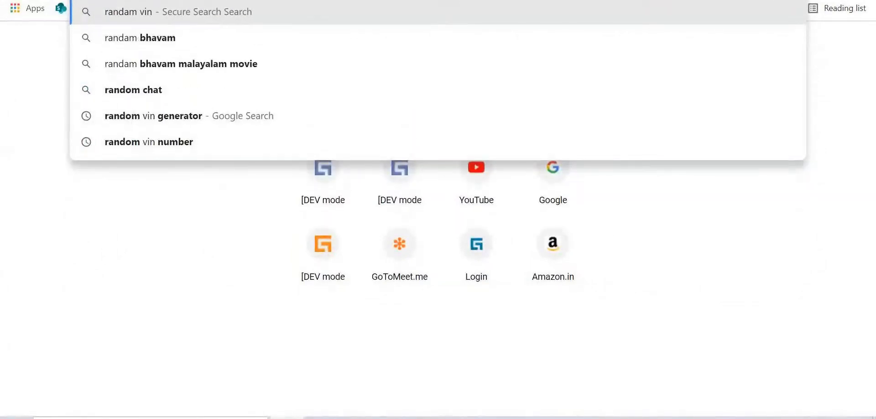
key(Down)
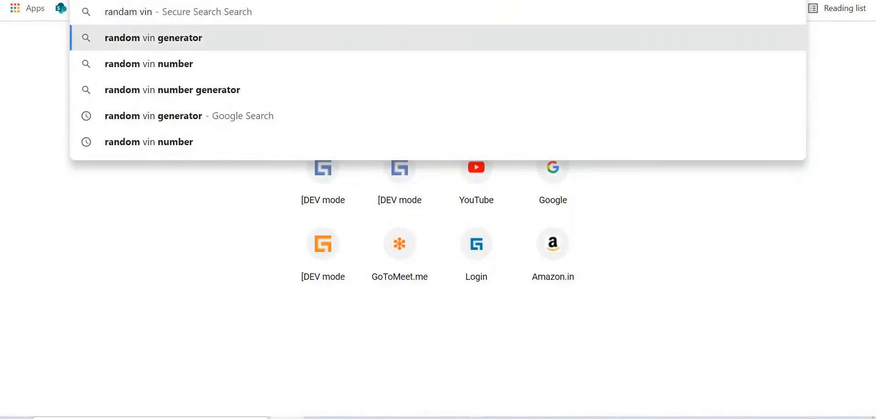
key(Return)
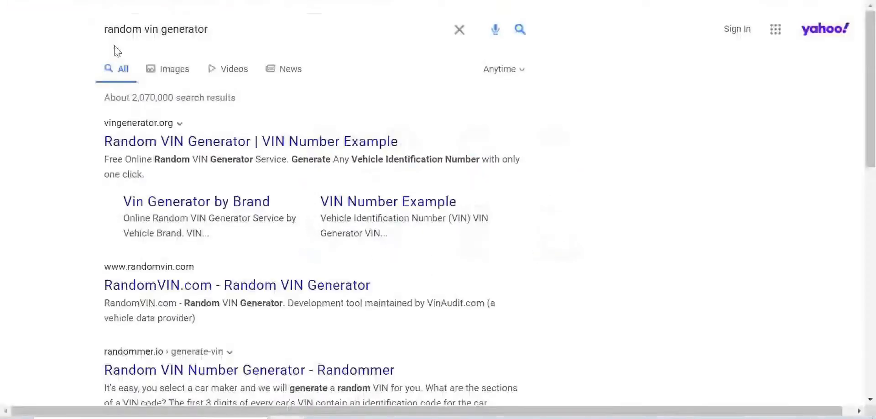
click(137, 141)
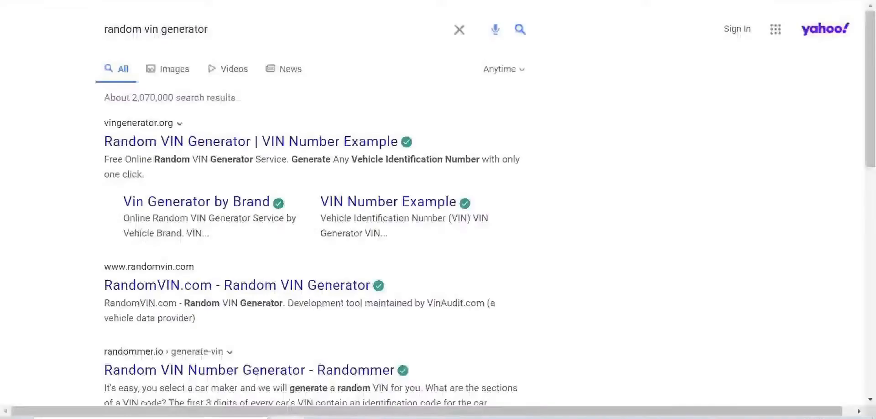
click(240, 287)
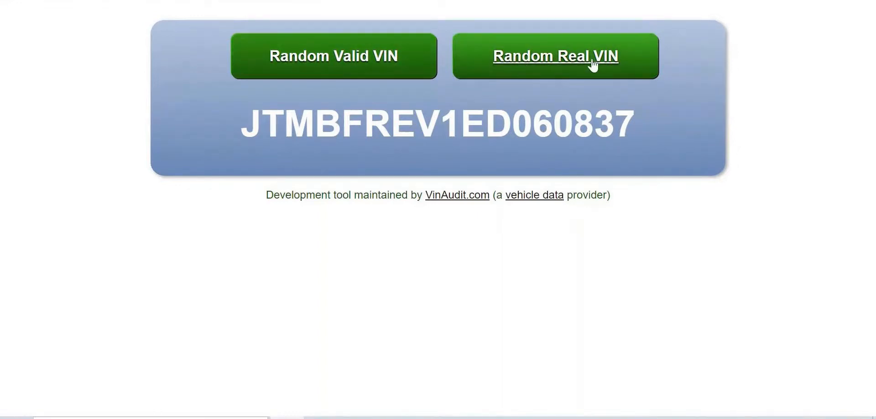
Step: Generate a random valid VIN, copy it, and paste it as the vehicle's VIN in PolicyCenter so the vehicle data is looked up
click(326, 64)
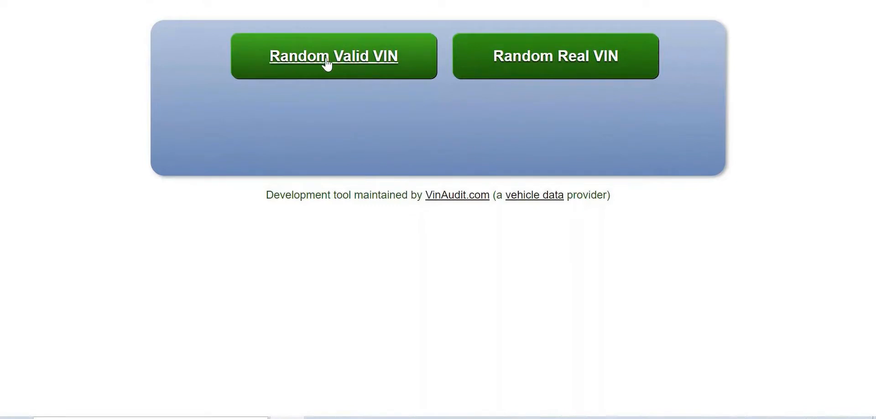
double_click(393, 119)
key(ctrl+c)
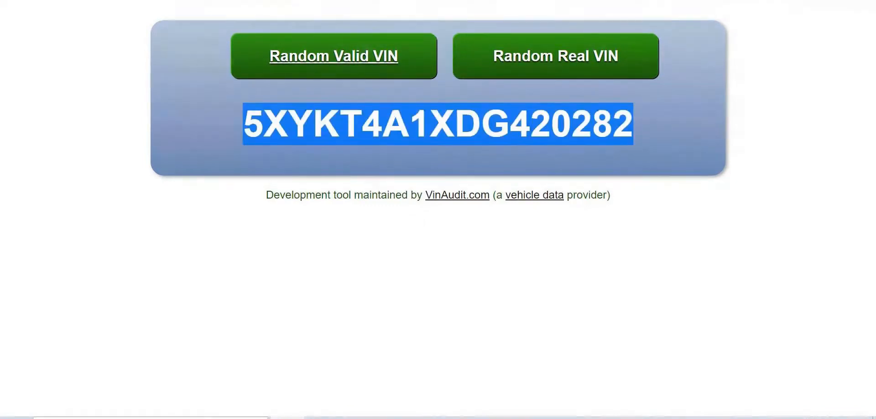
key(ctrl+Tab)
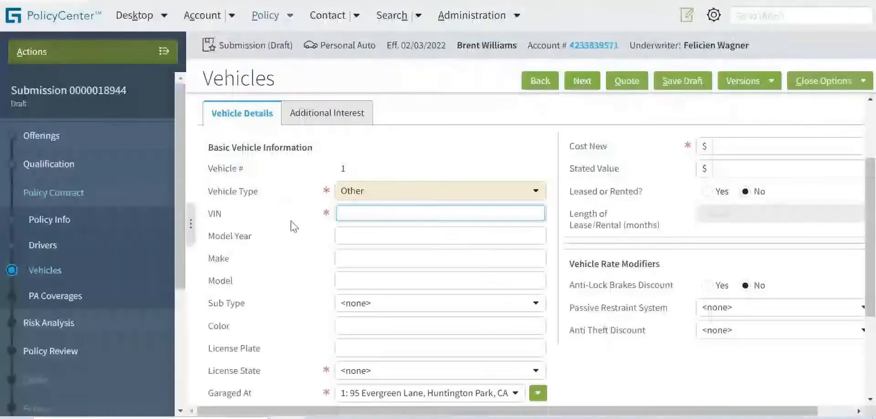
key(ctrl+v)
click(439, 154)
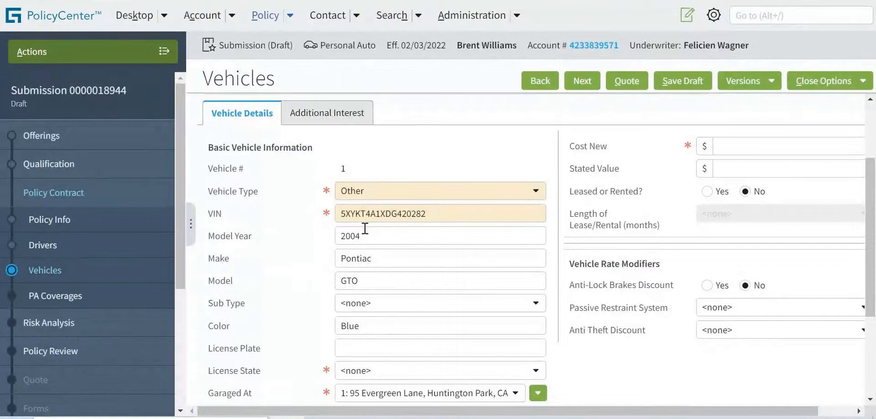
double_click(377, 213)
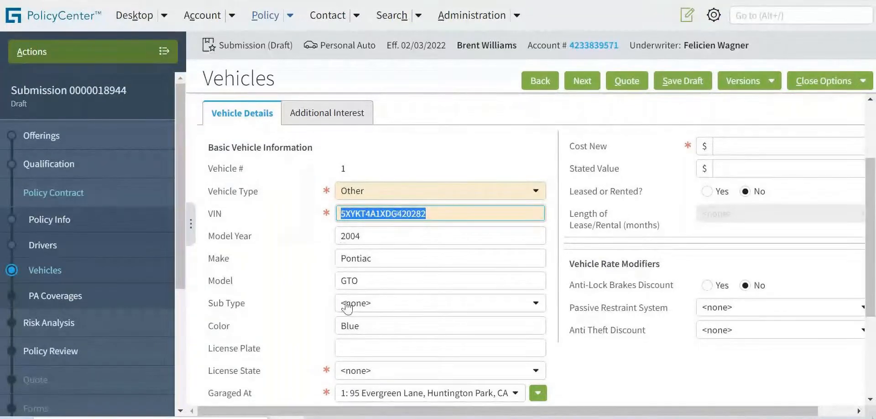
Step: Set the vehicle's Sub Type to Motorcycle
click(389, 306)
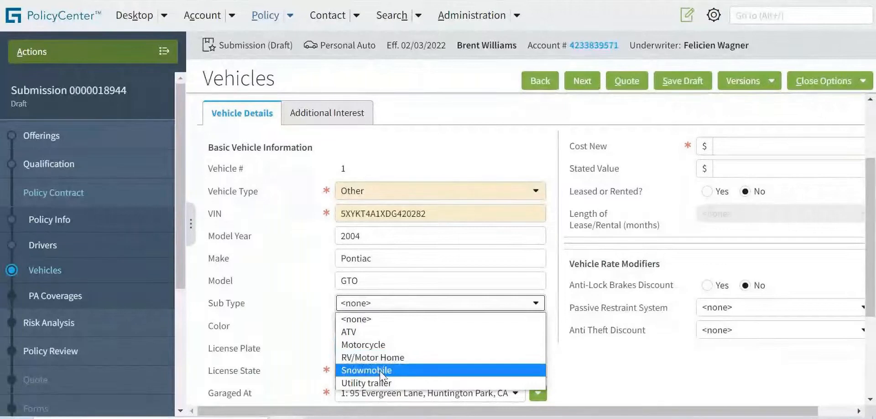
click(377, 345)
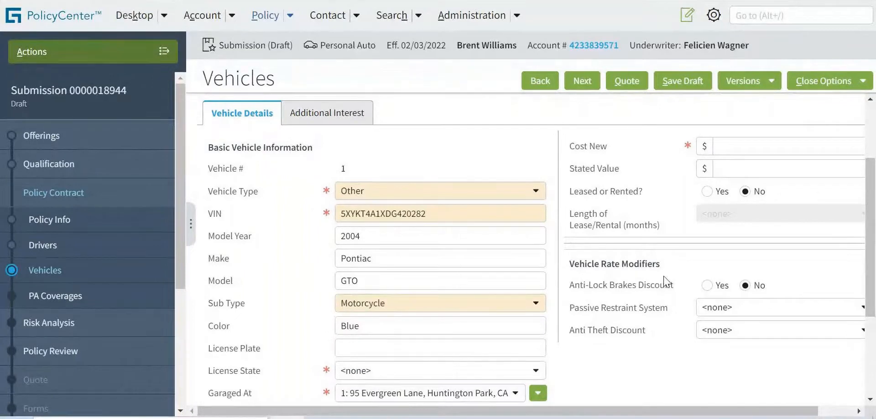
drag(203, 302, 243, 312)
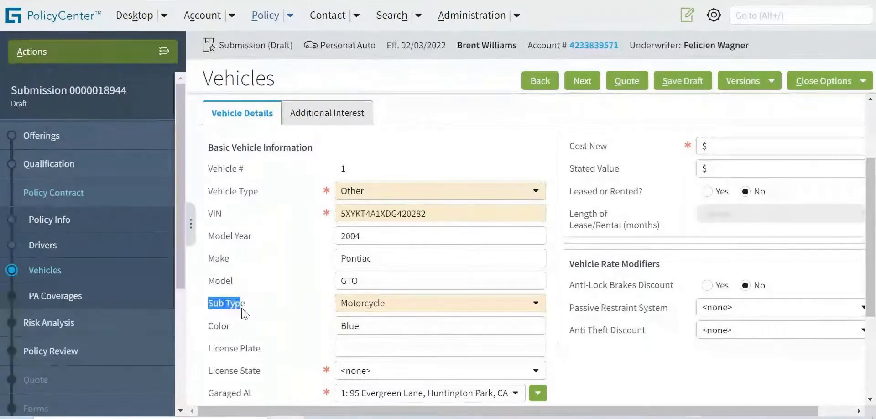
click(637, 262)
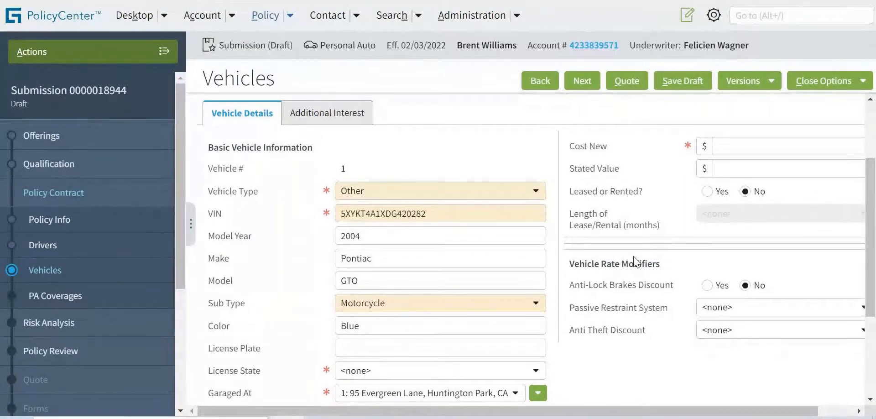
Step: Change the vehicle's Sub Type to ATV
right_click(406, 309)
click(385, 304)
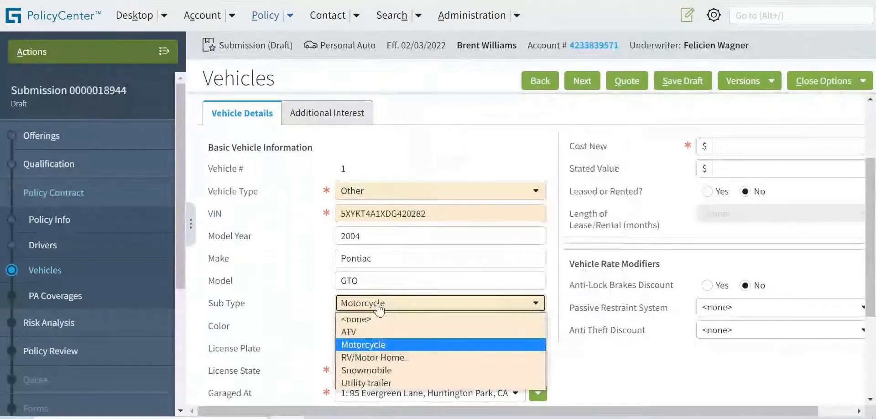
click(354, 332)
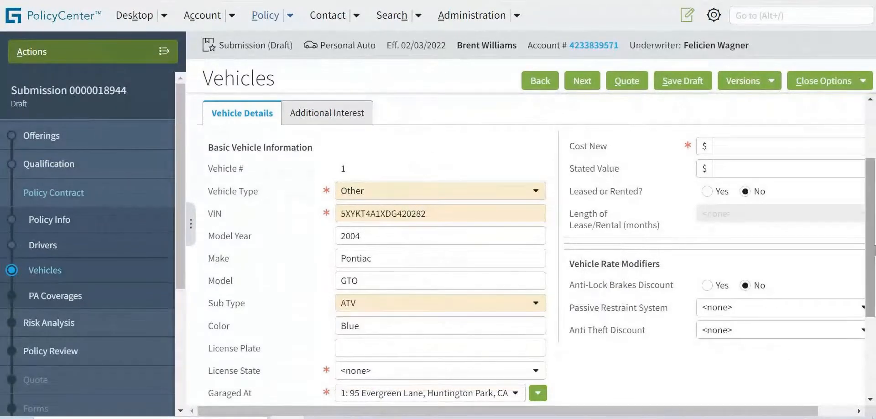
Step: Set the vehicle's License State to California and check the Garaged At entry
scroll(874, 249, down, 2)
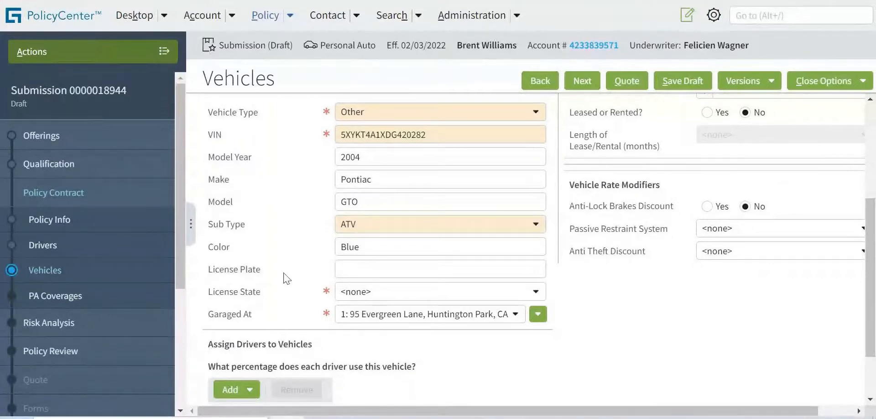
click(396, 294)
key(c)
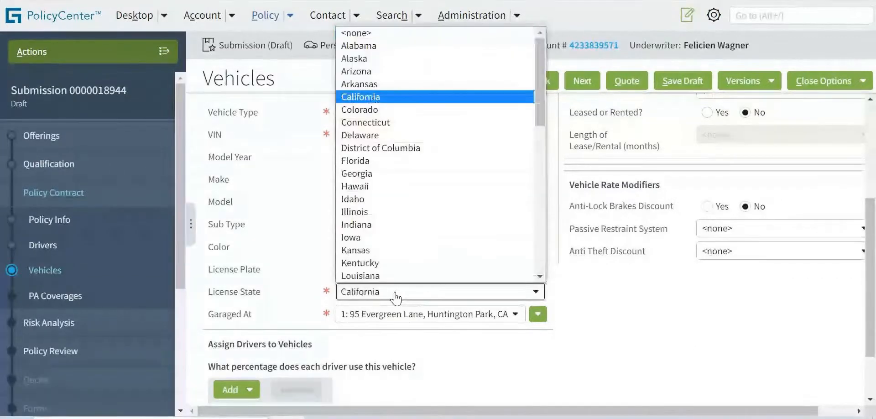
click(294, 248)
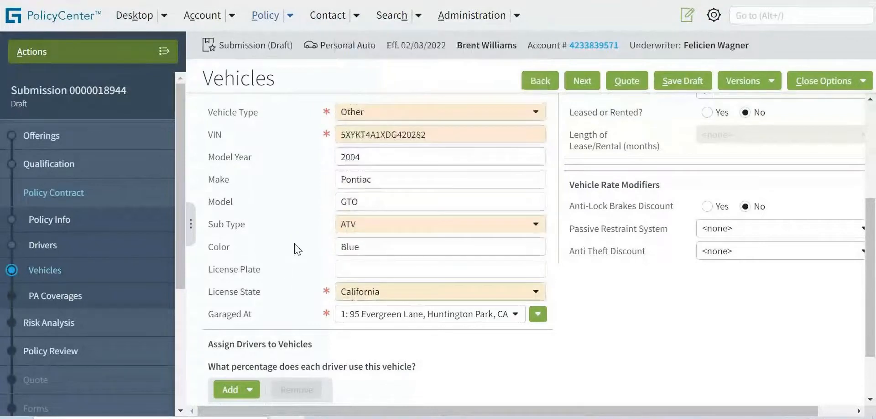
drag(206, 314, 255, 326)
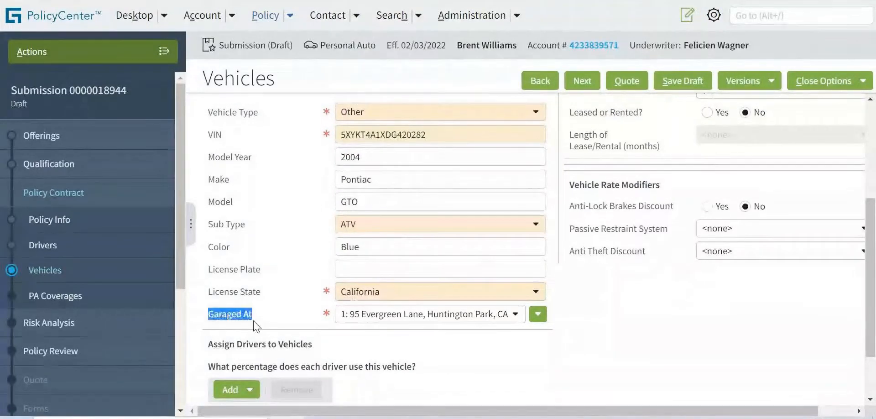
click(277, 319)
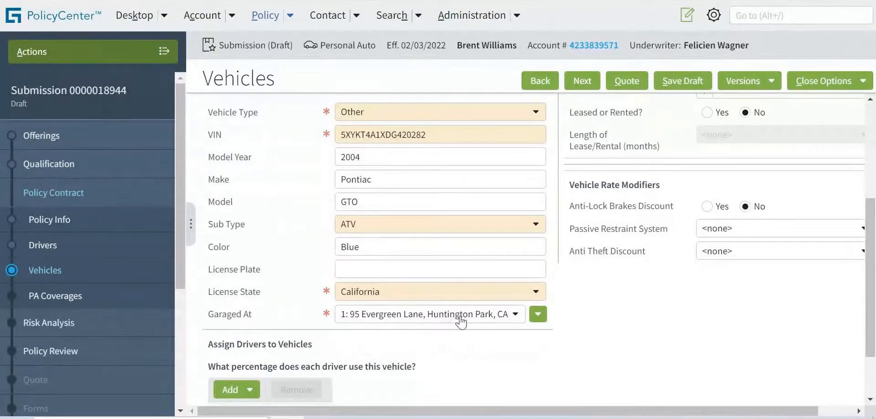
Step: Set the vehicle's Cost New to 12,000
drag(873, 290, 871, 224)
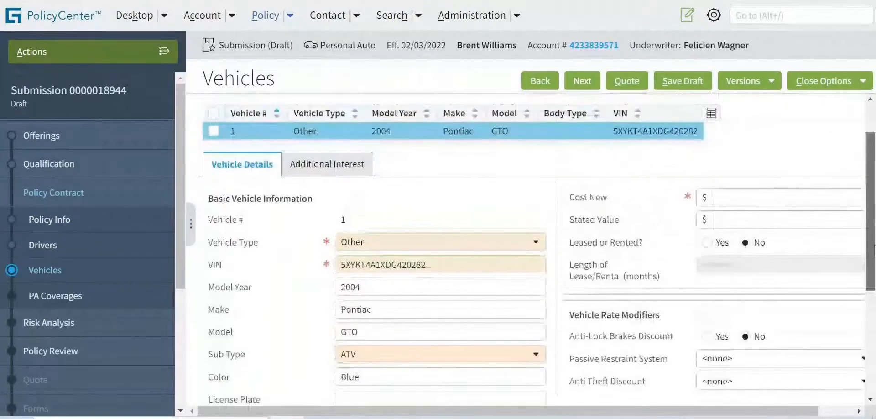
click(741, 204)
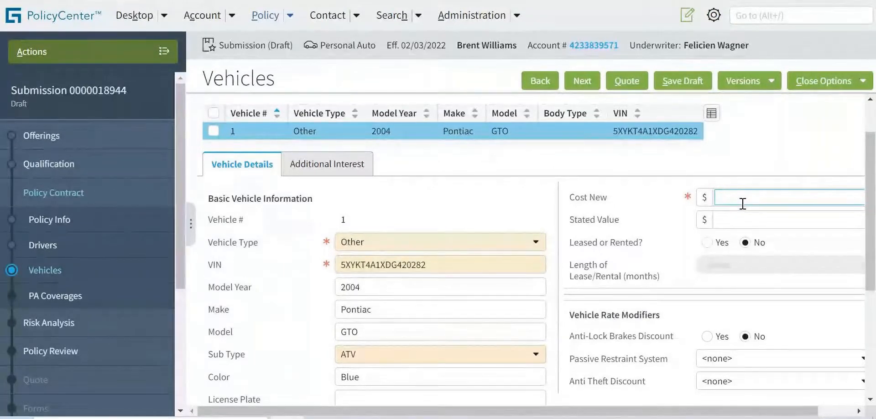
text(12)
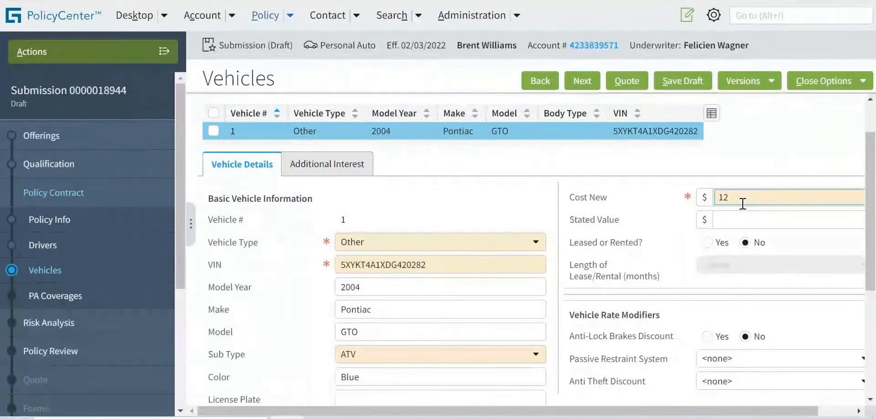
text(,000)
click(746, 175)
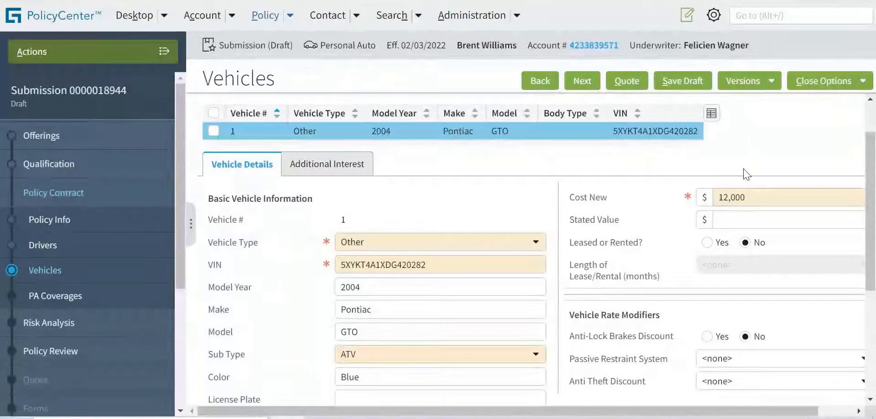
double_click(753, 200)
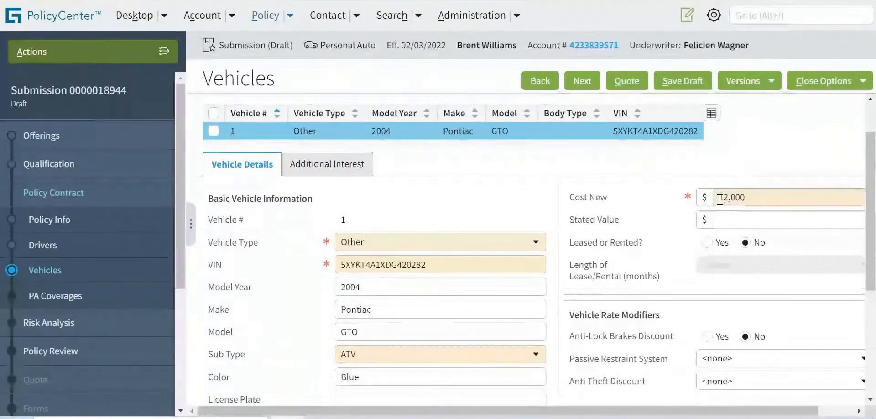
click(744, 199)
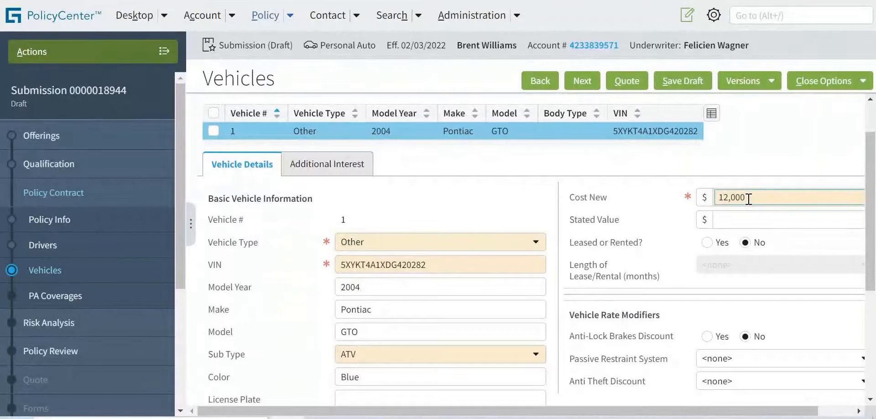
Step: Examine the vehicle's Cost New and Stated Value fields, leaving Stated Value empty
click(734, 223)
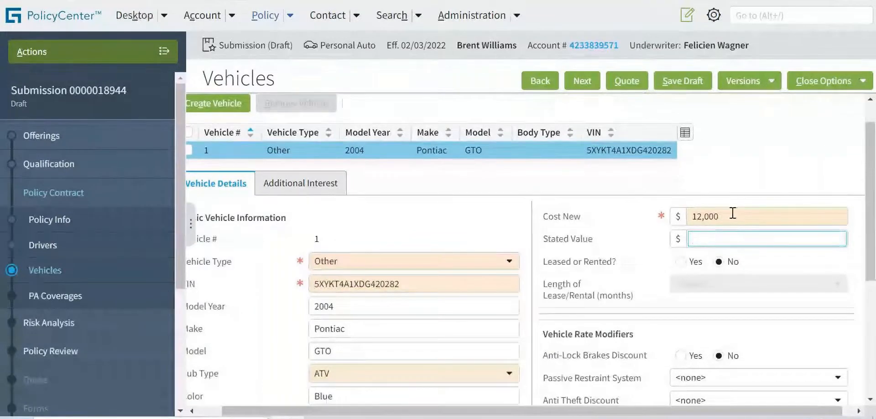
double_click(693, 212)
click(717, 181)
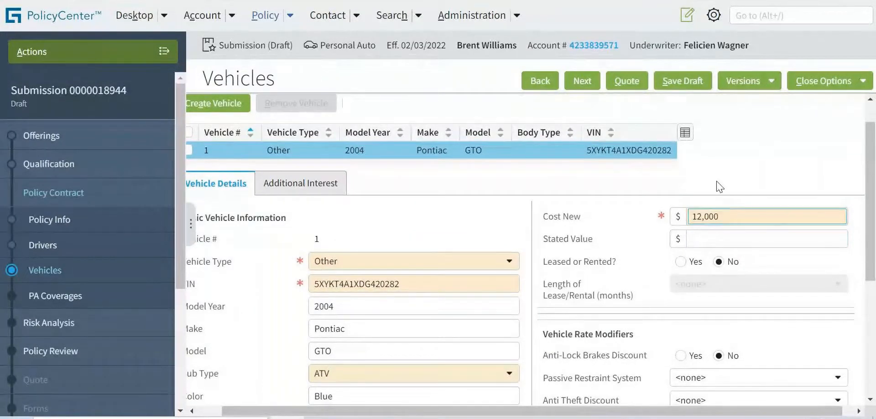
click(700, 237)
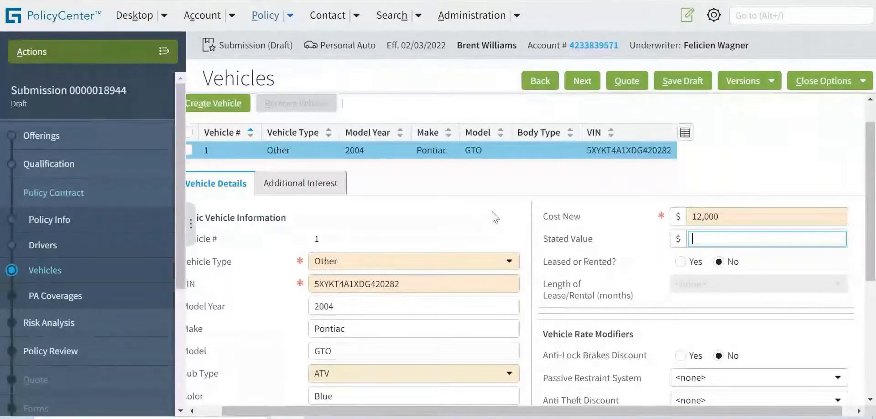
click(437, 213)
click(695, 245)
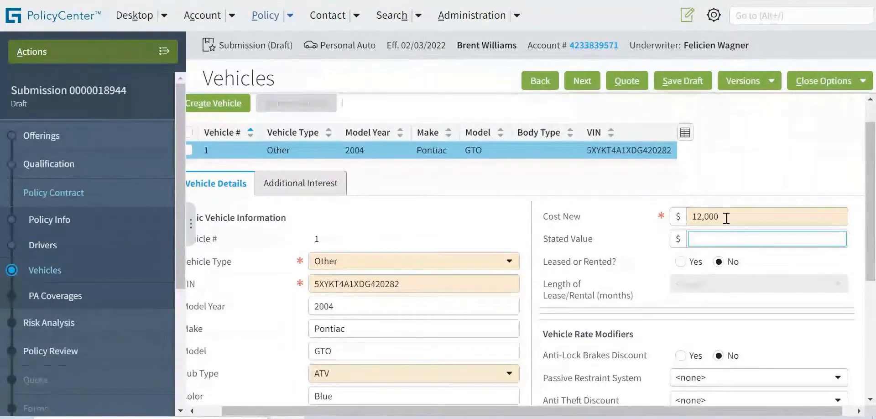
click(695, 206)
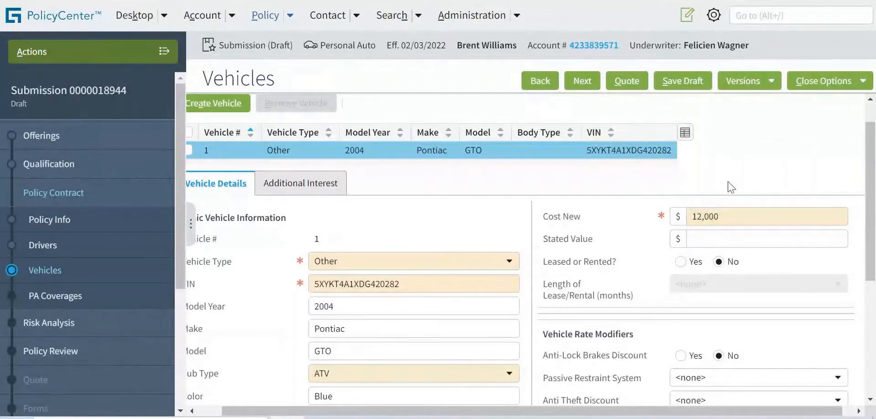
click(708, 238)
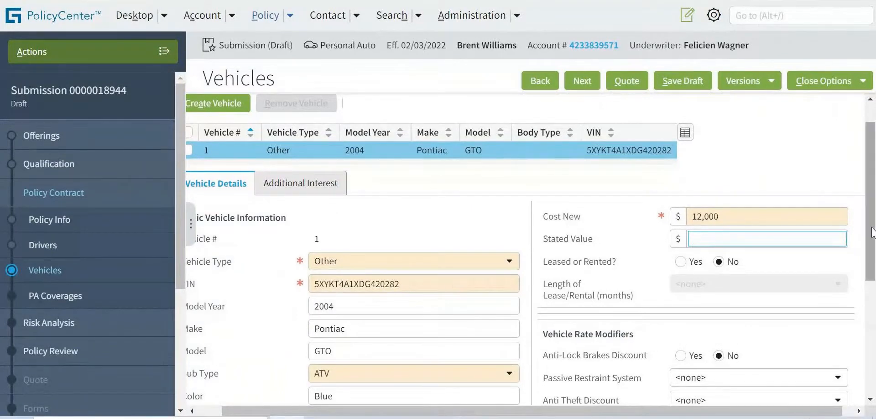
Step: Examine the Leased or Rented question in the vehicle details
scroll(592, 255, left, 1)
drag(550, 266, 630, 265)
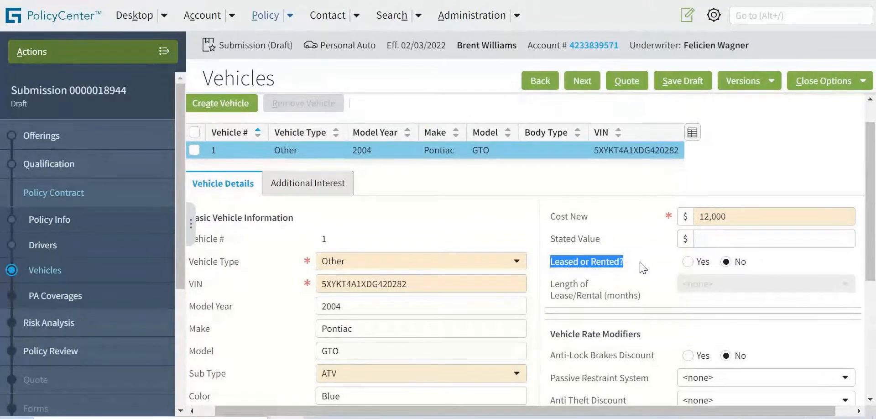
click(573, 272)
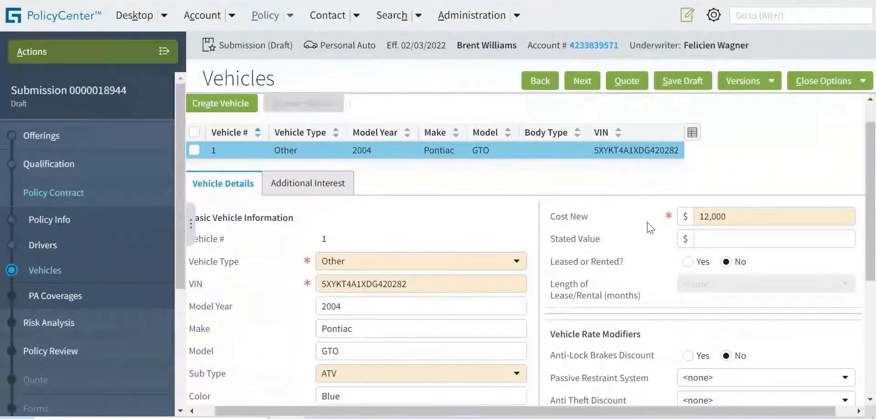
double_click(564, 266)
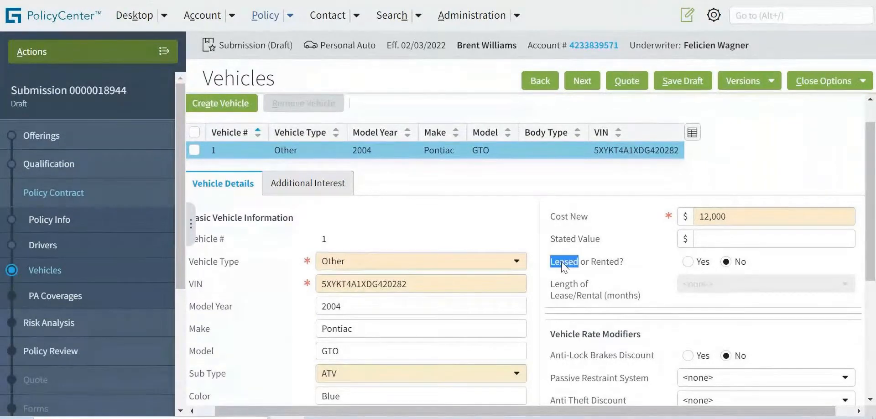
double_click(606, 263)
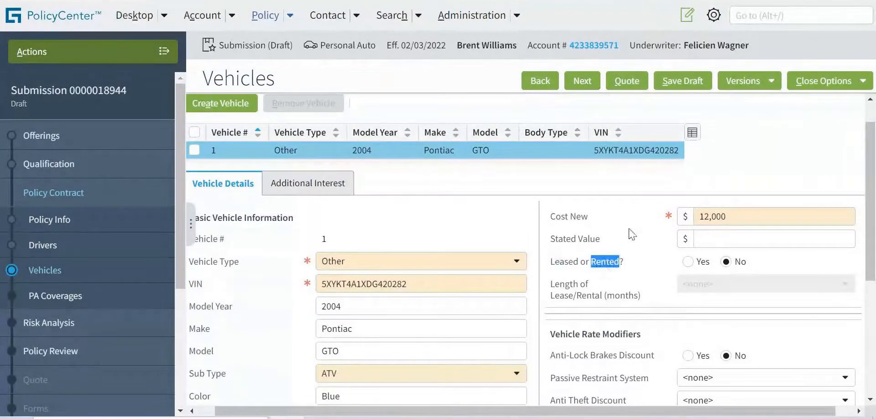
click(632, 234)
double_click(570, 263)
double_click(604, 262)
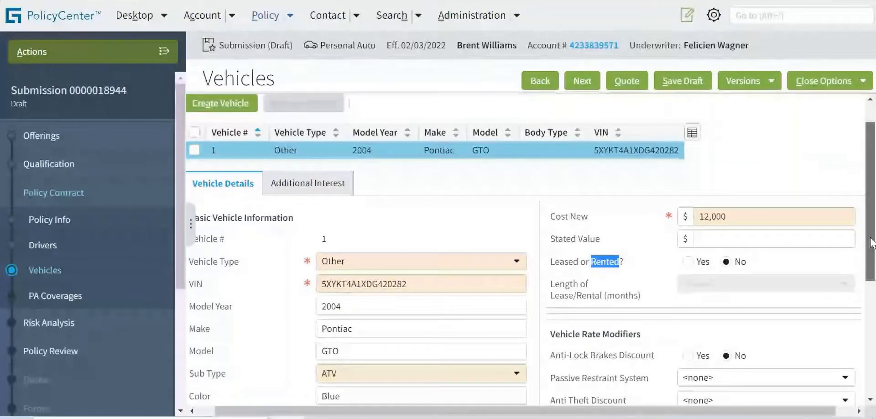
Step: Examine the Anti-Lock Brakes Discount and the choices offered for Passive Restraint System among the vehicle rate modifiers
scroll(871, 242, down, 2)
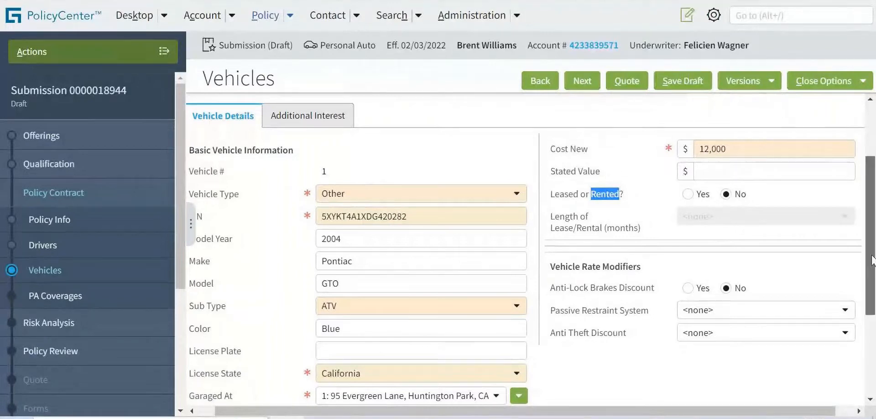
scroll(668, 241, down, 2)
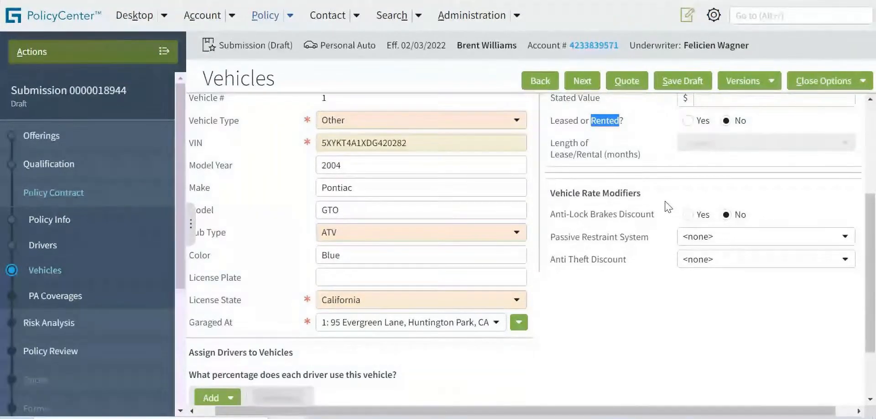
click(657, 217)
drag(657, 219, 636, 244)
drag(637, 245, 650, 244)
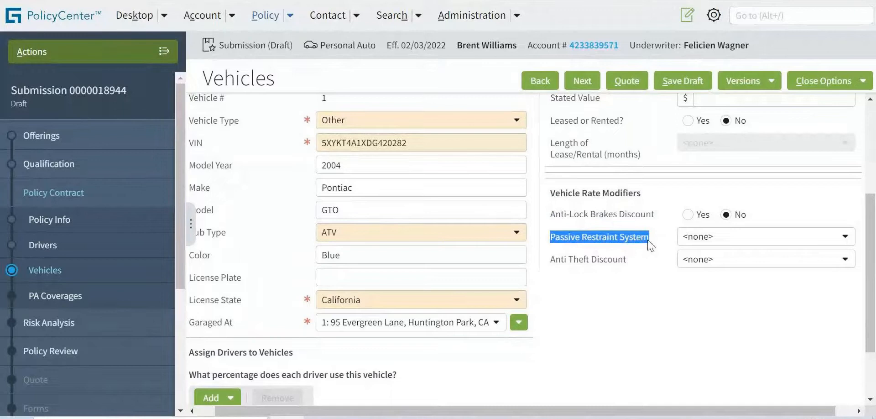
click(733, 244)
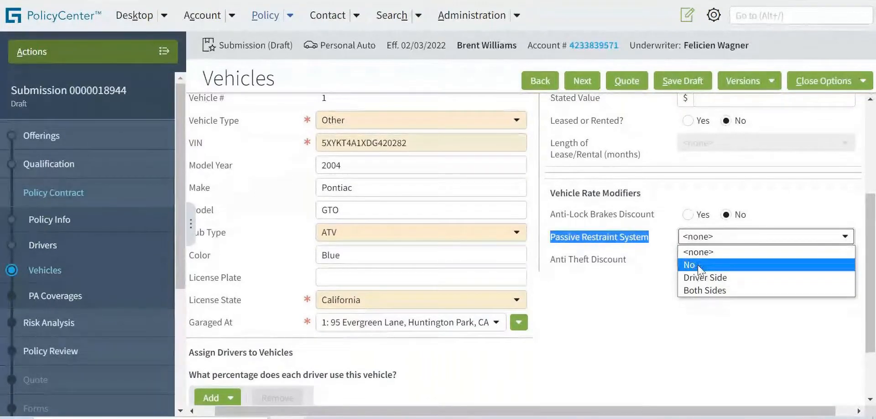
click(593, 268)
drag(551, 234, 649, 236)
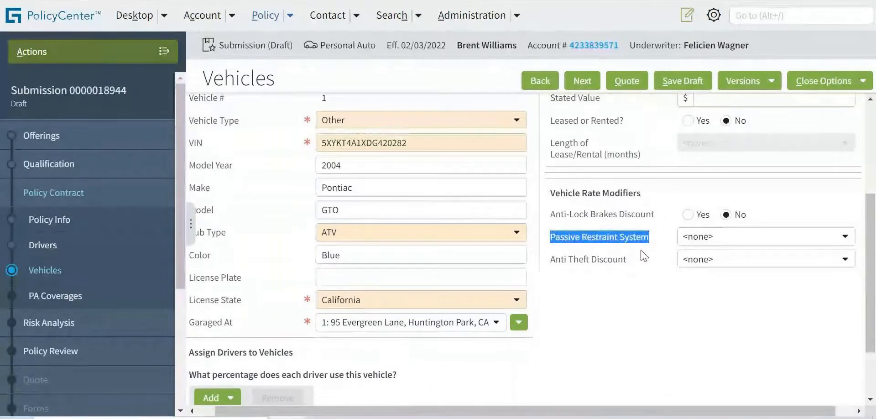
click(711, 237)
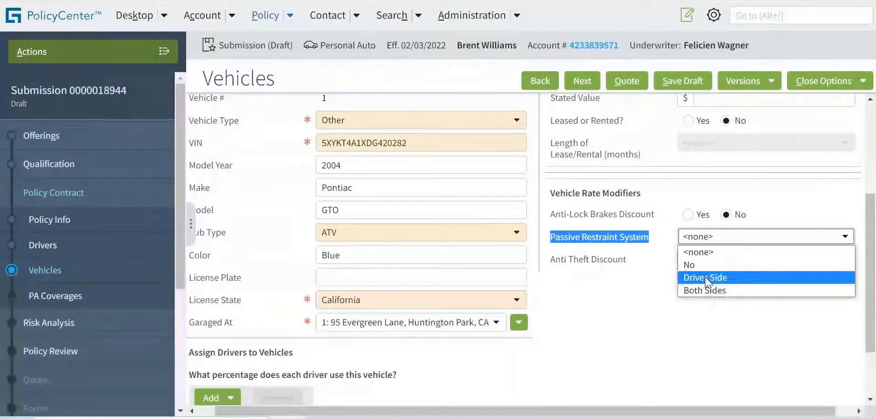
click(611, 296)
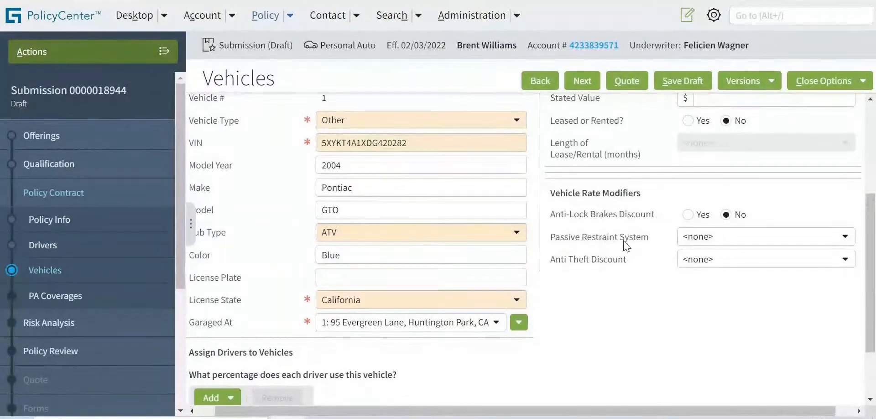
Step: Examine the choices offered for the vehicle's Anti Theft Discount
drag(551, 262, 639, 263)
click(639, 263)
click(731, 257)
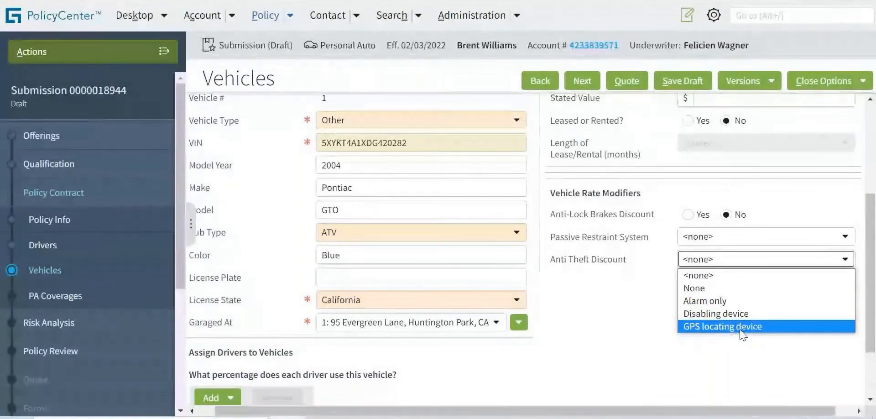
click(583, 283)
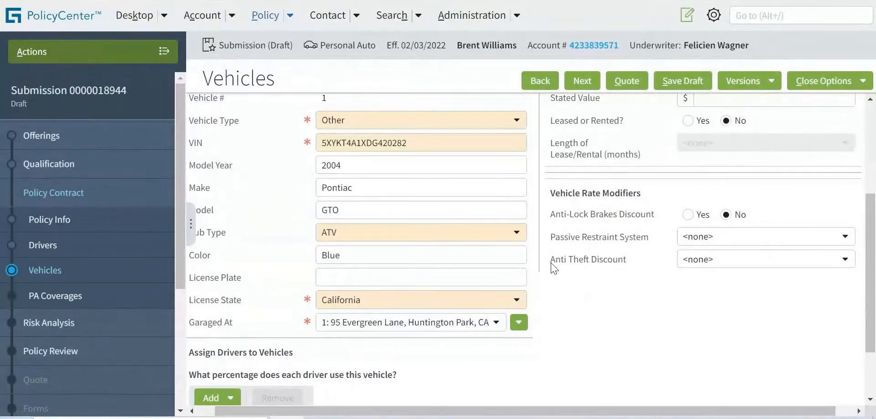
drag(551, 263, 631, 262)
Step: Assign the policy's available driver to the vehicle
scroll(503, 379, right, 1)
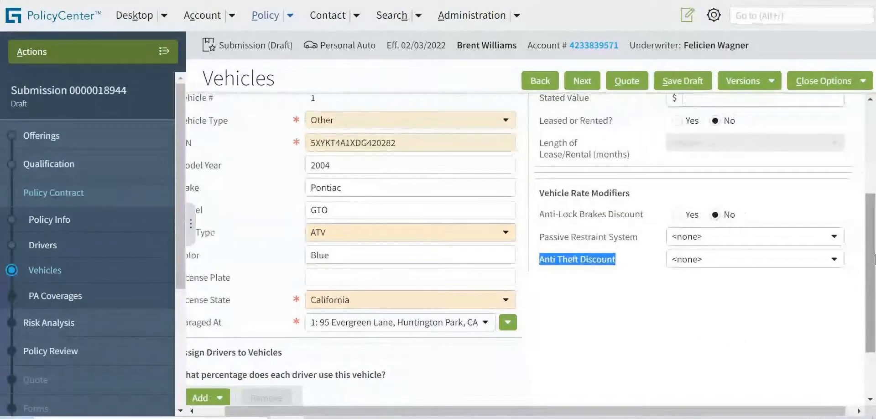
scroll(502, 379, down, 2)
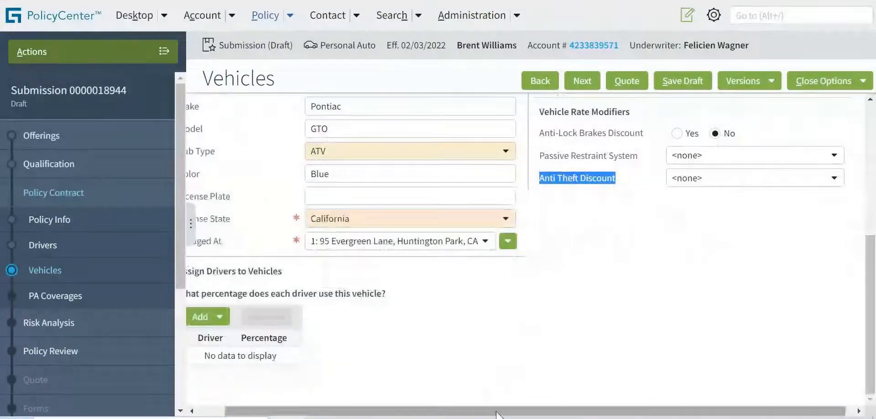
scroll(502, 319, left, 1)
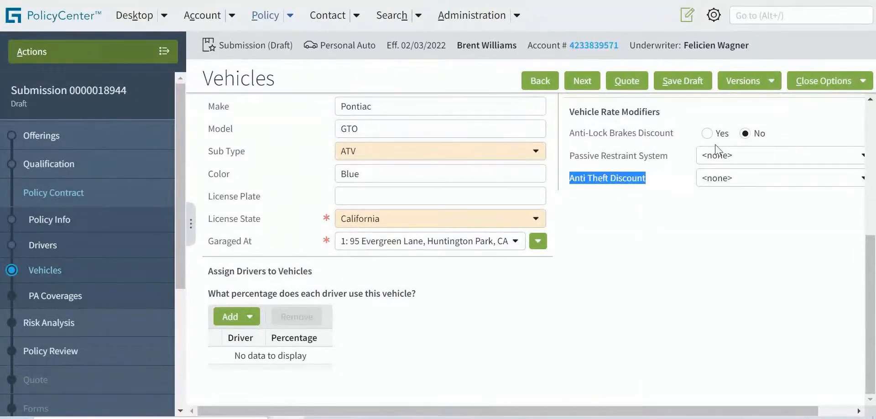
click(359, 311)
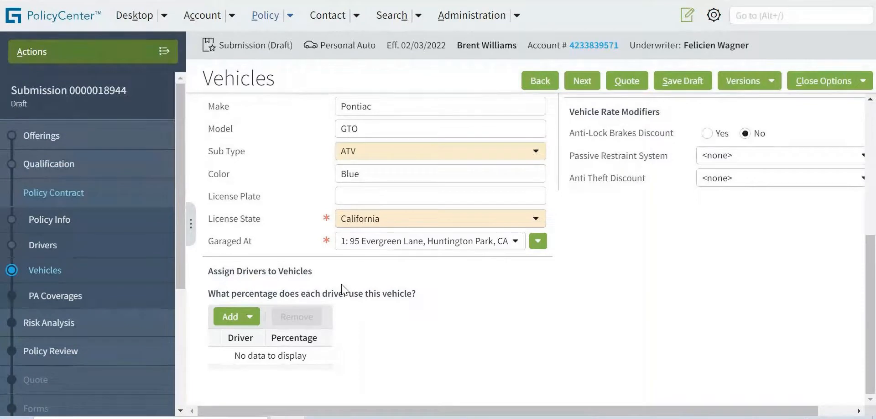
click(231, 317)
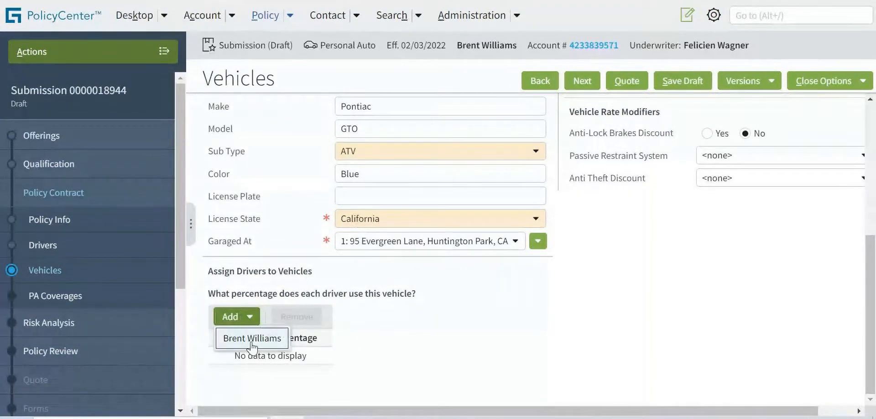
click(252, 340)
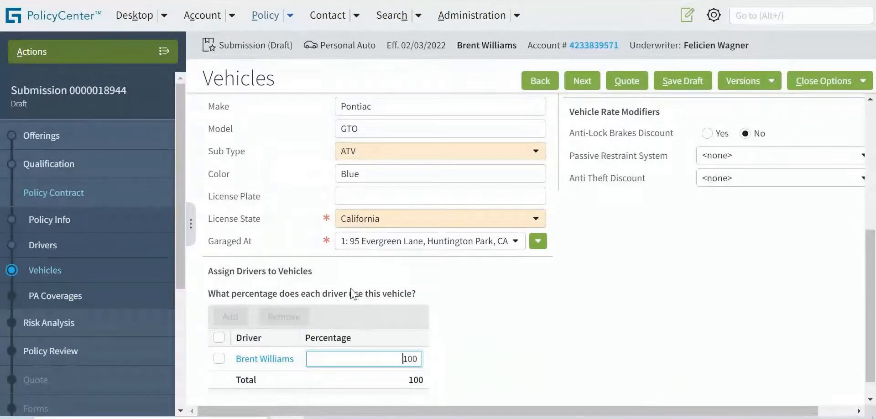
Step: Check the assigned driver's usage percentage and review the vehicle's entry in the vehicle list
double_click(416, 361)
click(482, 371)
drag(395, 359, 424, 359)
click(505, 363)
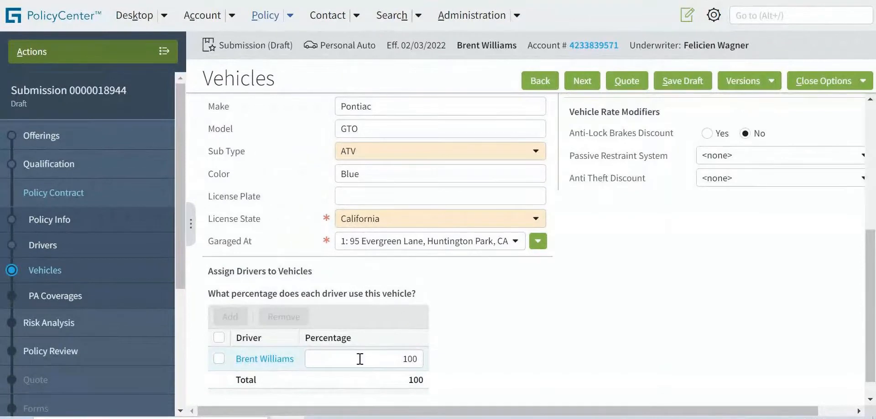
drag(399, 358, 425, 361)
click(487, 365)
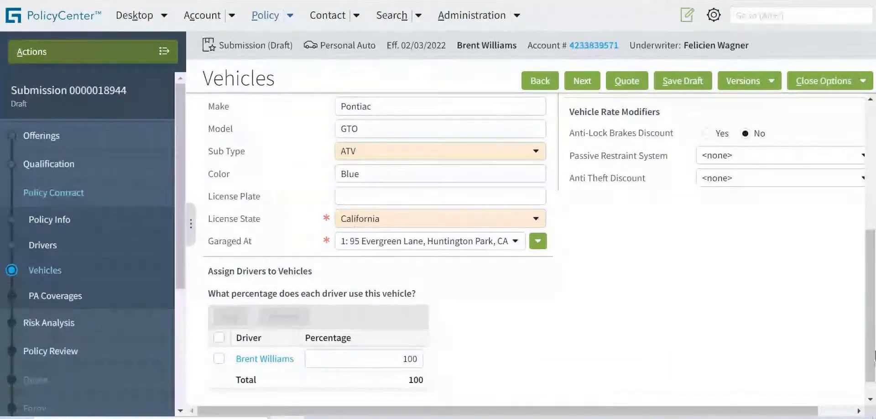
drag(870, 335, 874, 205)
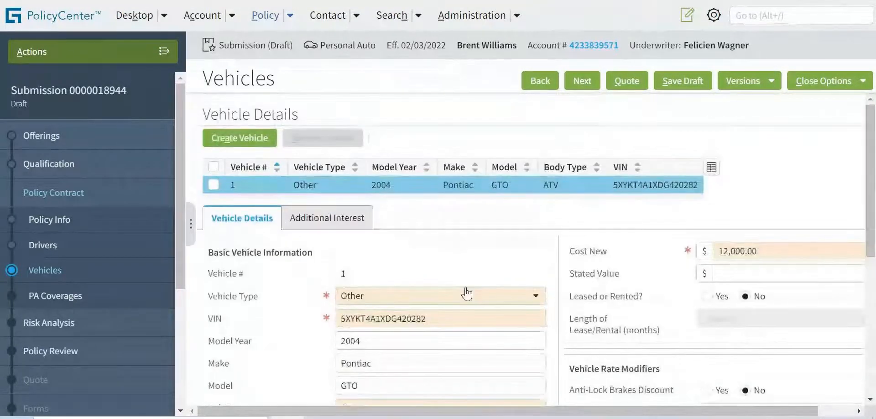
Step: Examine the ways to add an additional interest to the vehicle
click(327, 218)
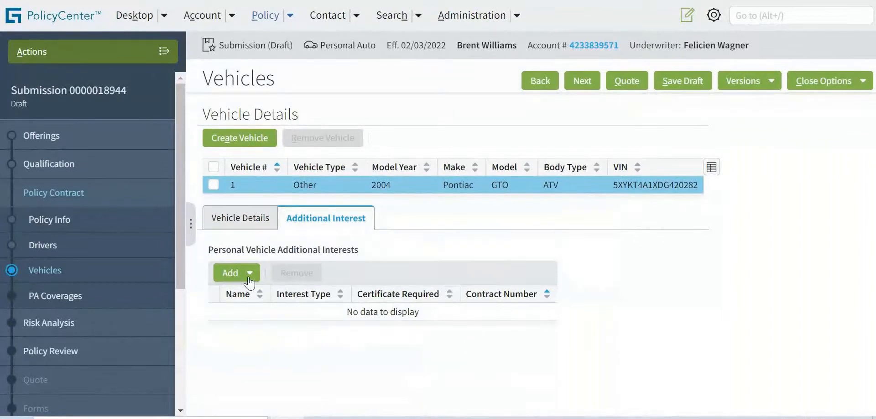
click(230, 272)
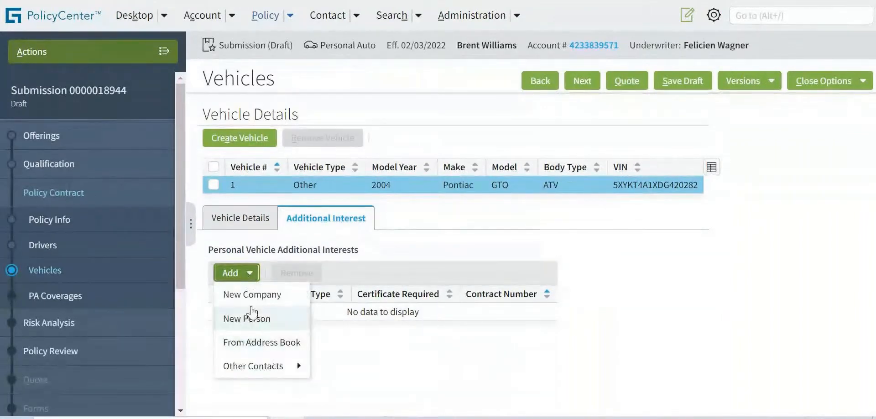
click(364, 318)
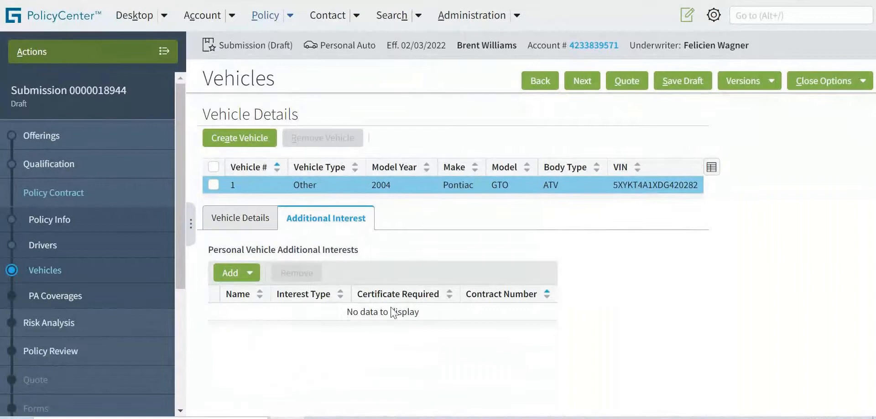
click(238, 275)
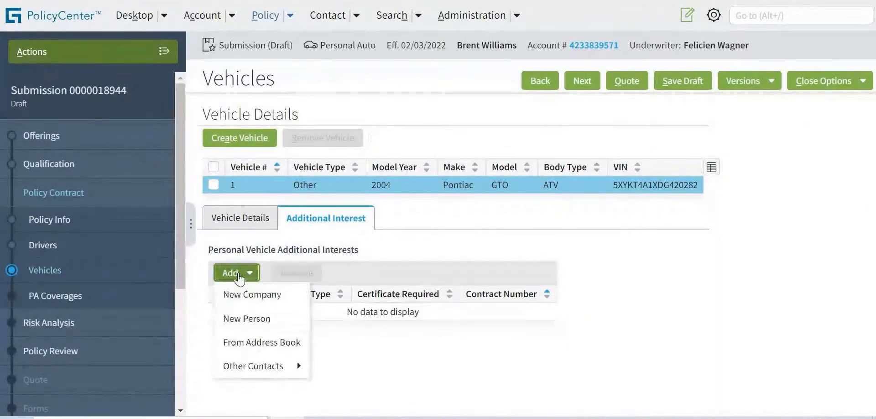
click(364, 347)
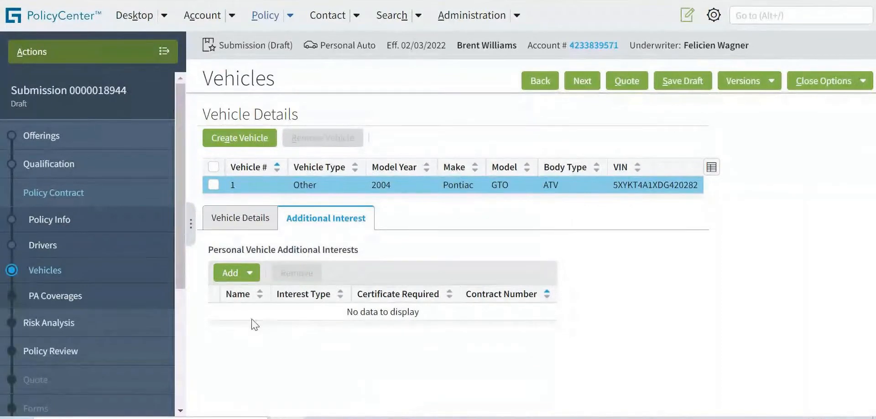
Step: Add the existing contact from Other Contacts as an additional interest on the vehicle
click(249, 272)
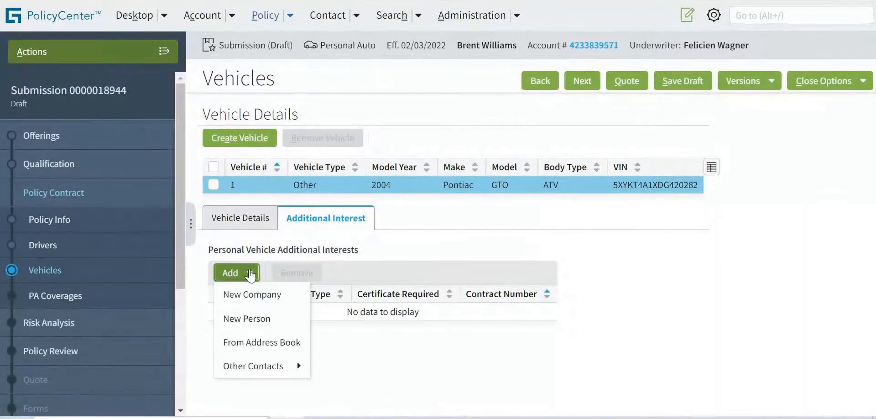
mouse_move(273, 372)
click(346, 366)
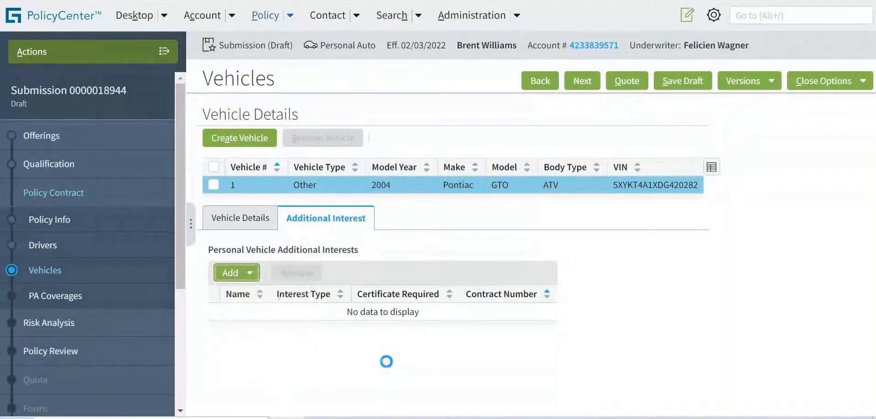
Step: Examine the additional interest's Interest Type choices and its Certificate Required and Contract Number fields
click(355, 315)
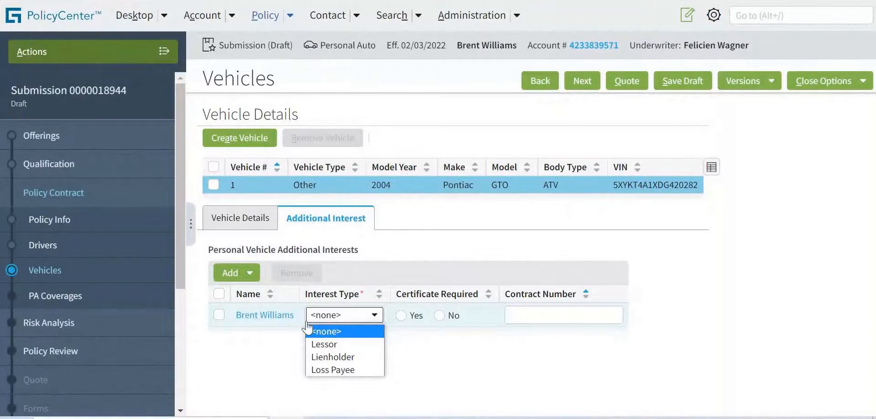
click(245, 348)
click(347, 312)
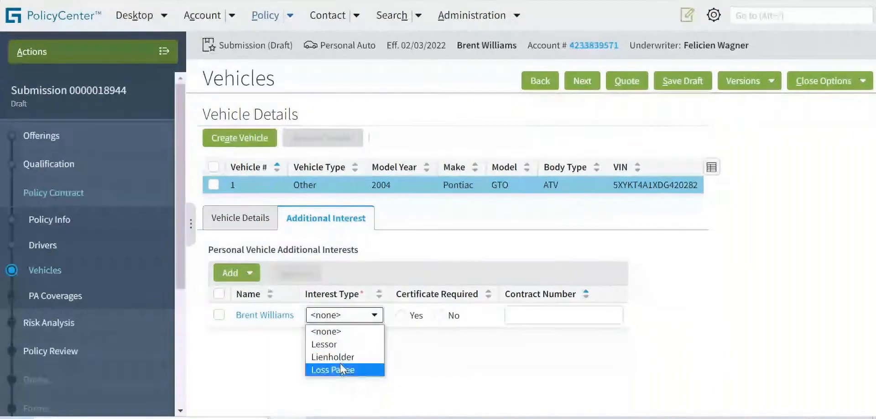
click(420, 358)
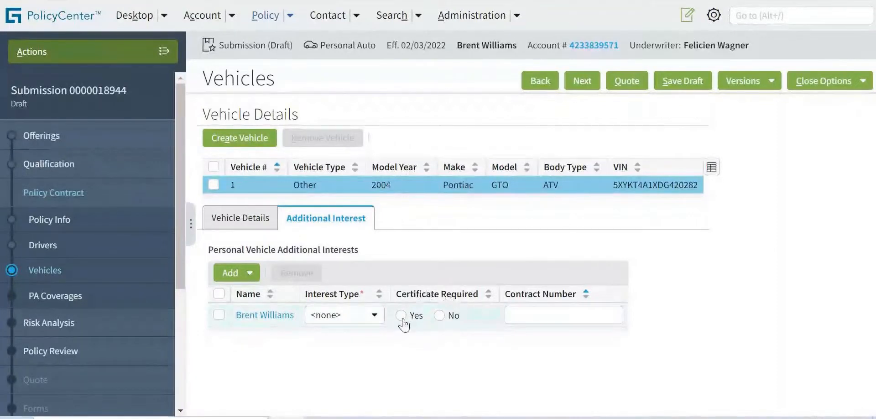
click(534, 317)
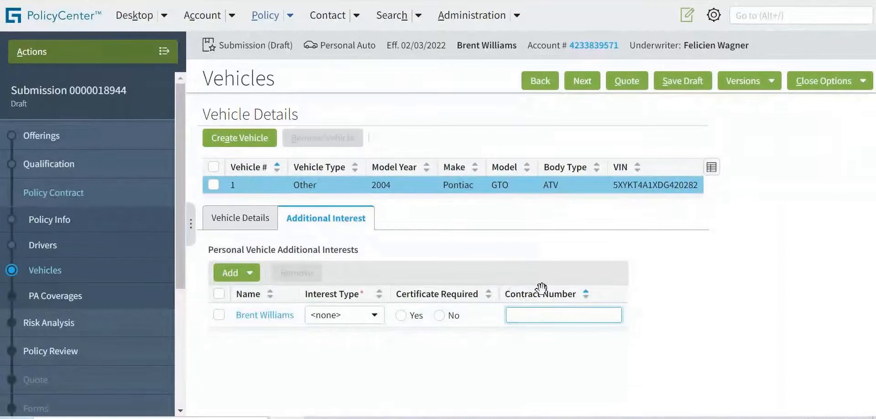
click(352, 319)
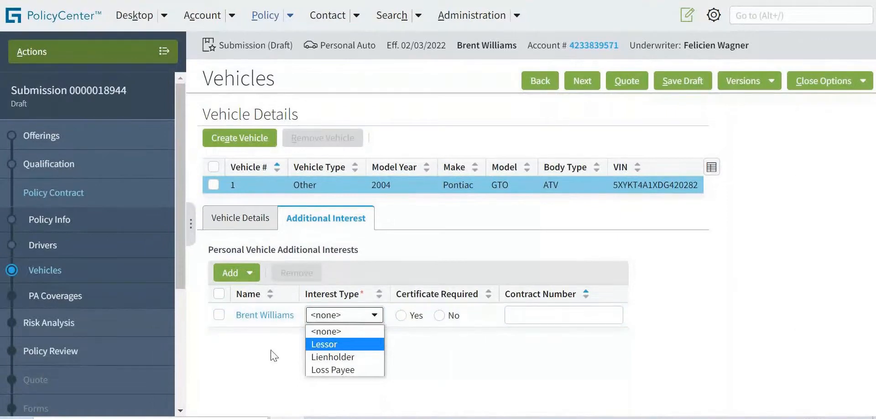
click(243, 335)
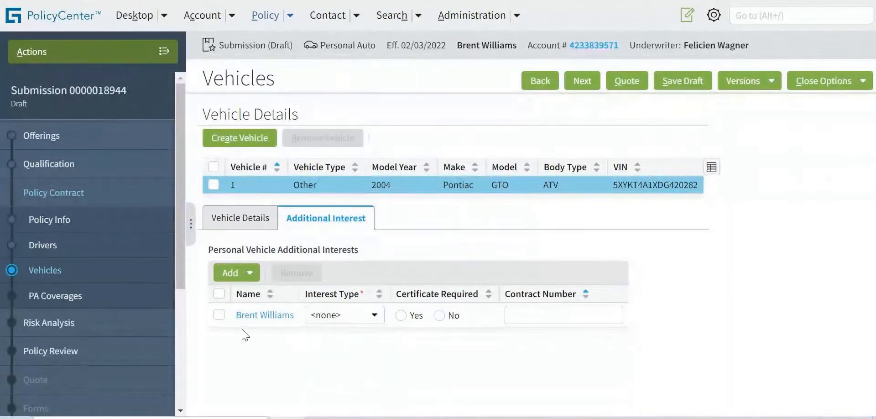
Step: Remove the additional interest from the vehicle and continue to the PA Coverages page
click(219, 315)
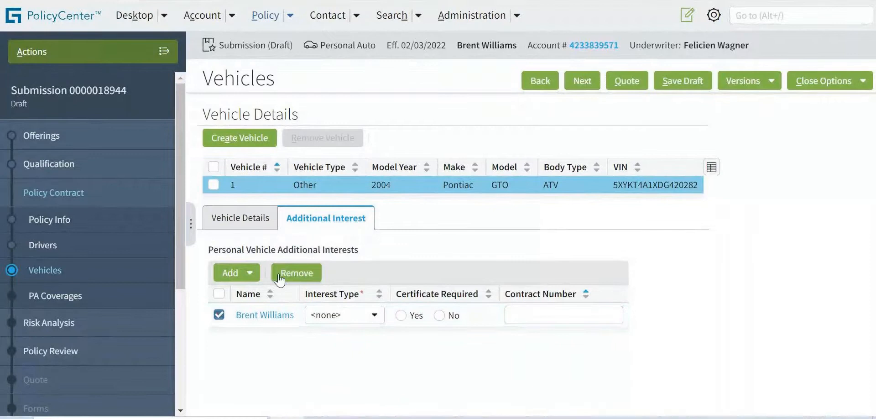
click(298, 273)
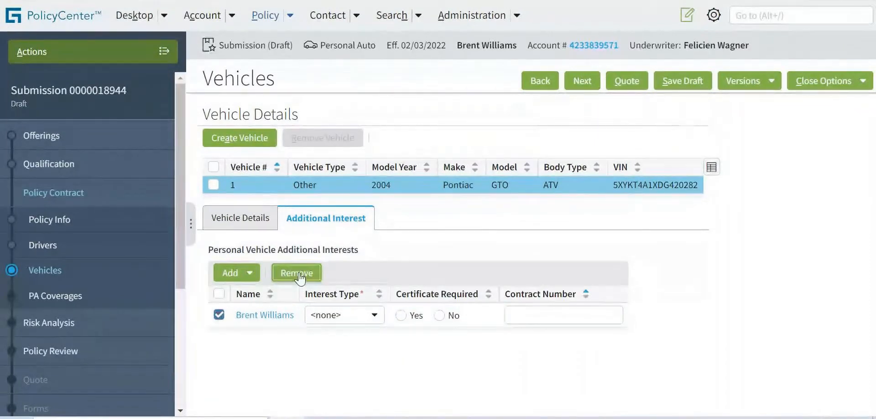
click(220, 219)
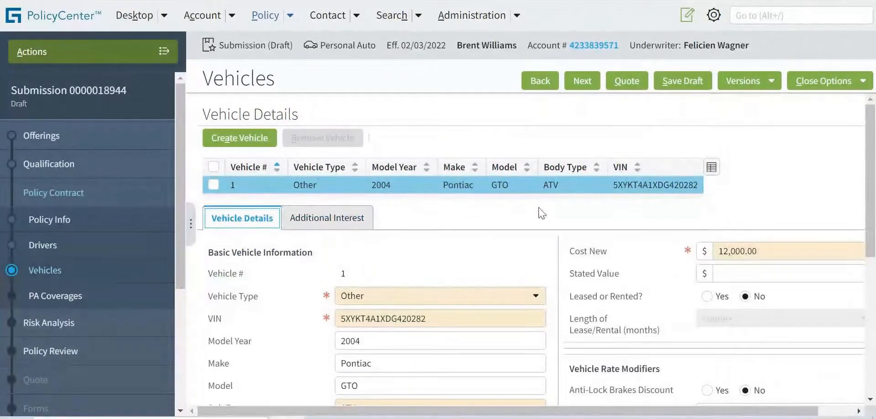
click(576, 85)
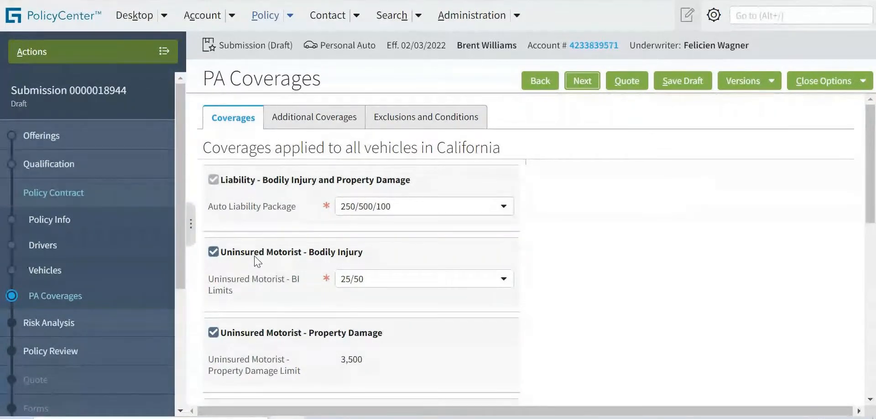
Step: Turn the Uninsured Motorist - Bodily Injury coverage off and on again, reviewing the other California coverages in between
click(212, 252)
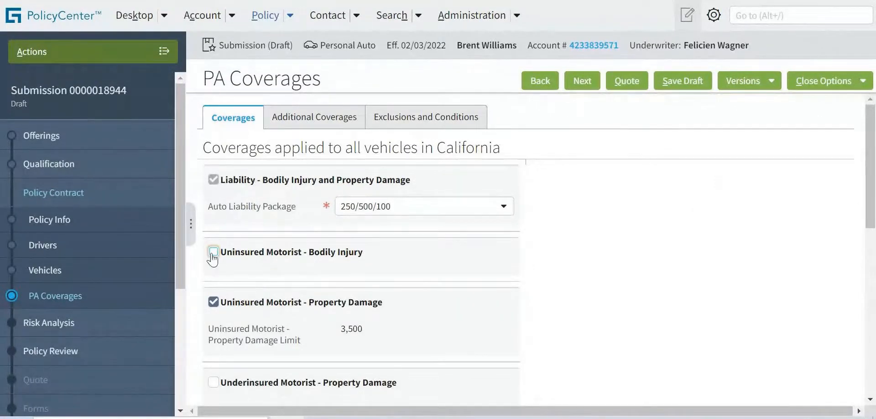
drag(871, 187, 872, 258)
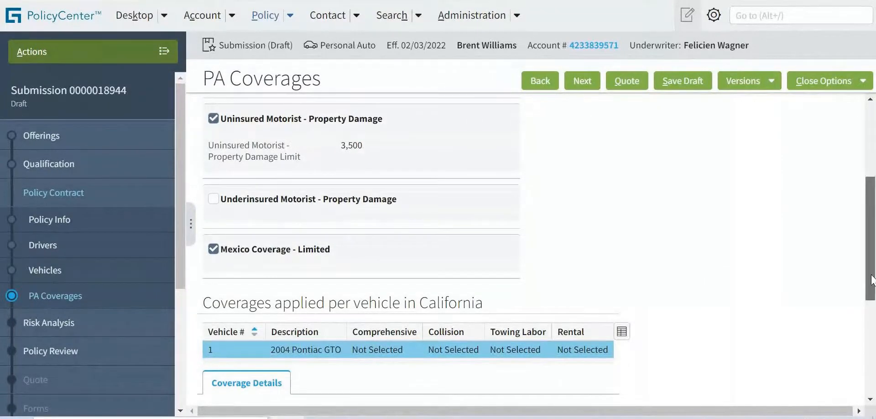
scroll(210, 189, up, 4)
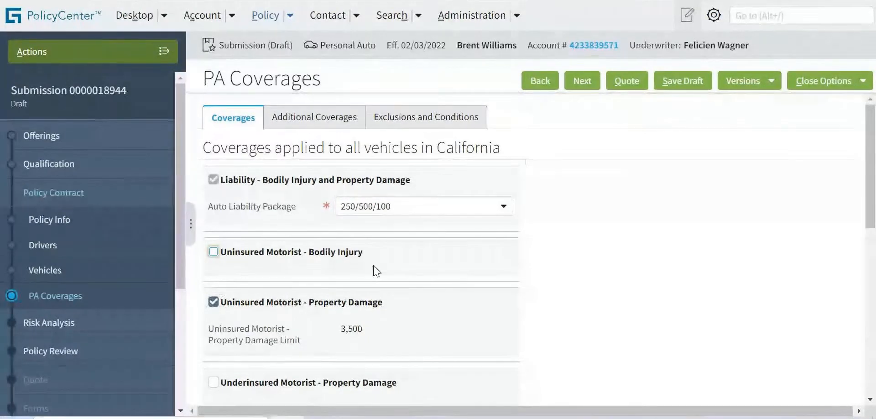
scroll(374, 270, down, 4)
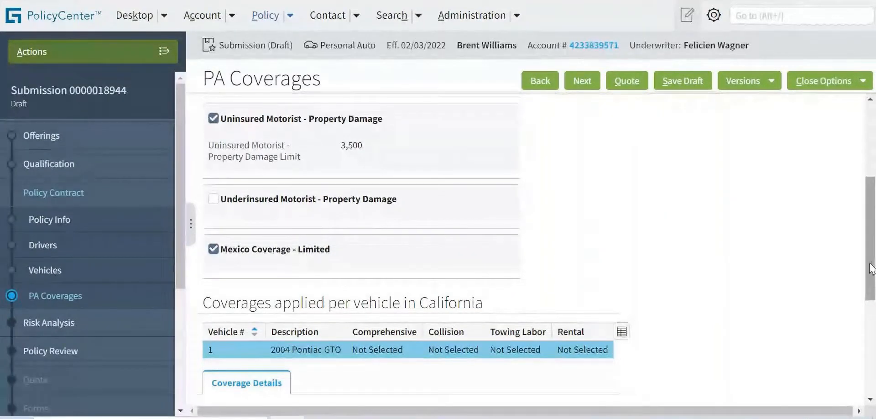
drag(871, 268, 873, 194)
click(212, 249)
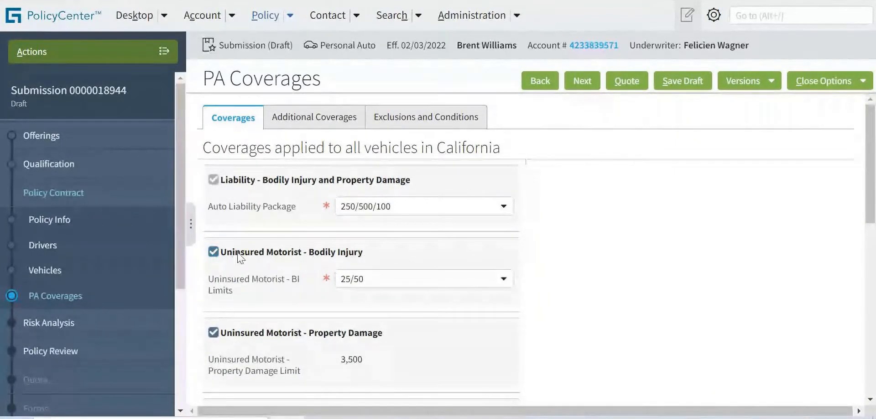
Step: Examine the Uninsured Motorist - Bodily Injury coverage and the Auto Liability Package choices of the liability coverage
drag(363, 254, 223, 261)
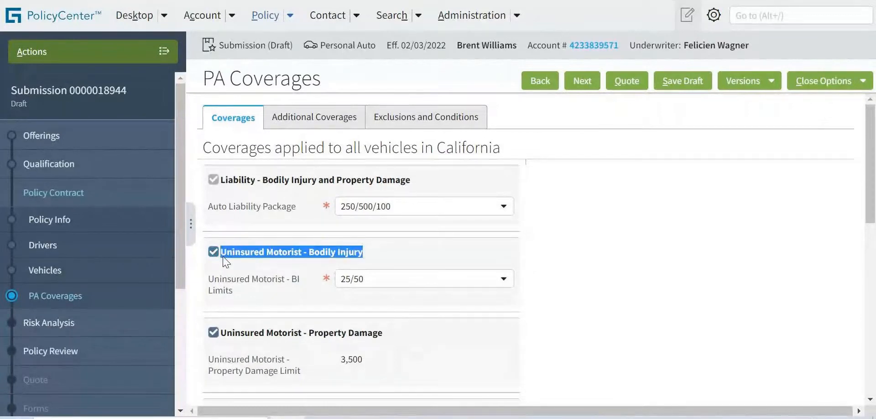
click(227, 258)
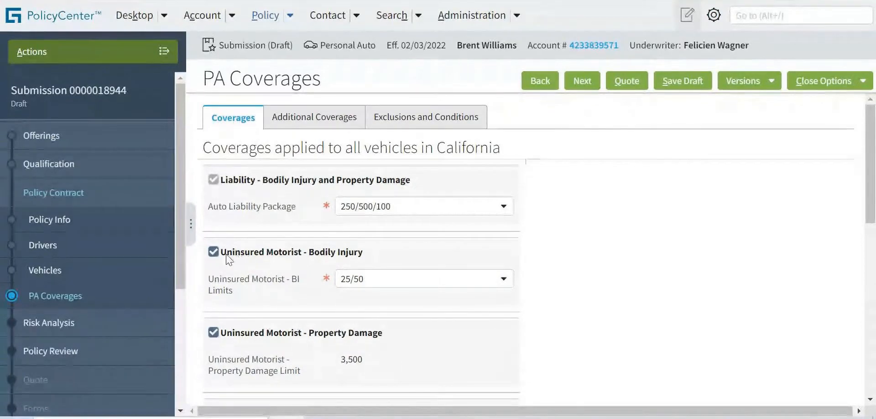
drag(223, 258, 367, 261)
click(371, 259)
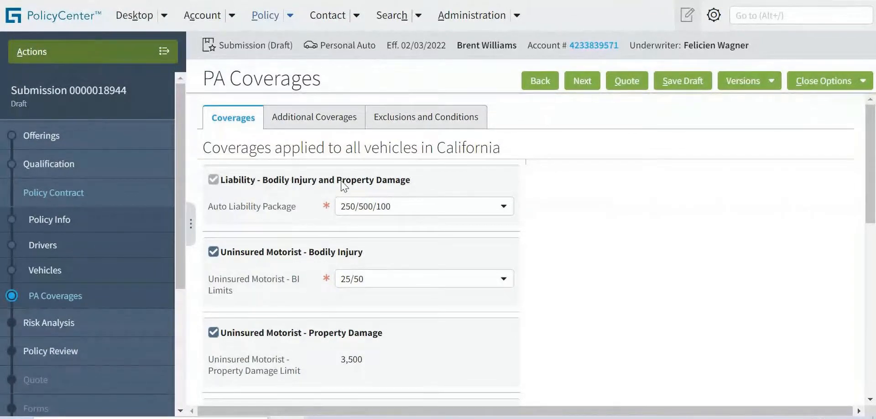
drag(337, 182, 413, 182)
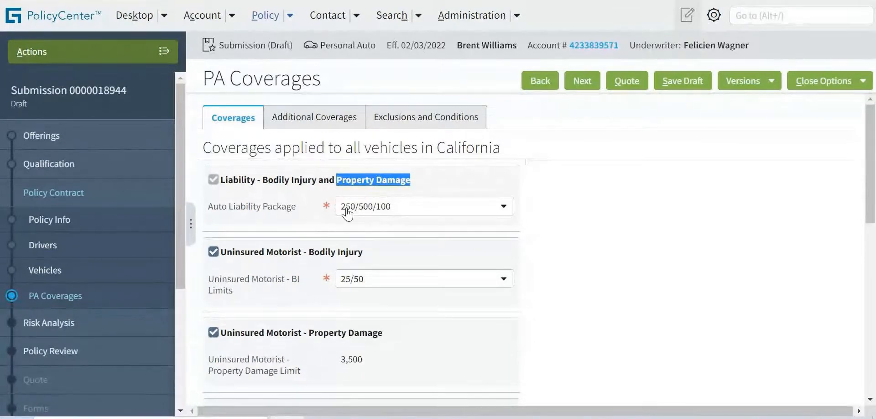
click(388, 212)
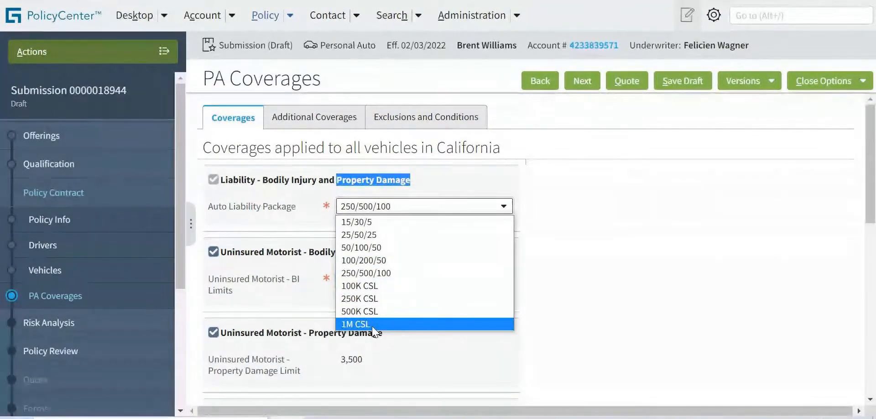
click(297, 223)
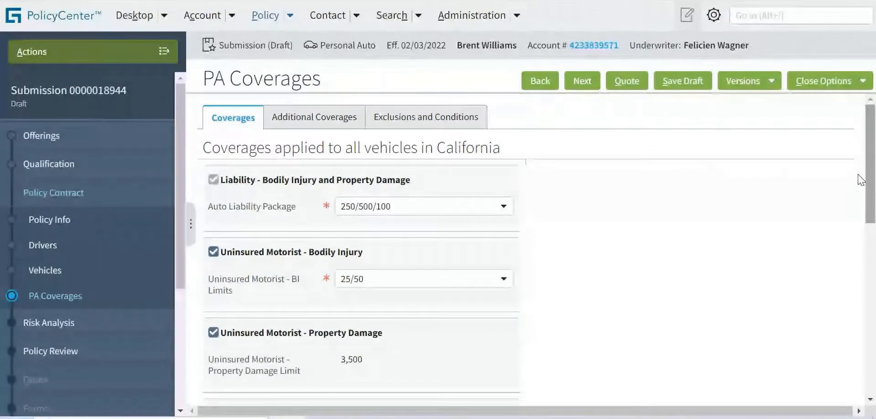
Step: Review the coverages applied to all vehicles and add Collision coverage to the 2004 Pontiac GTO
scroll(872, 186, down, 1)
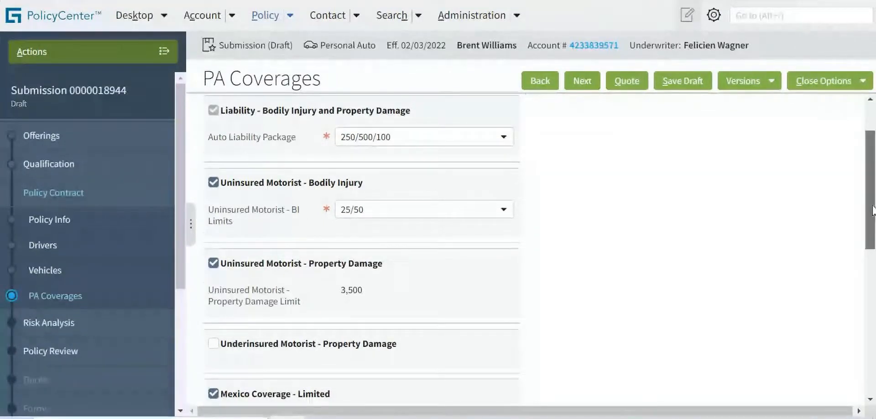
drag(872, 210, 873, 279)
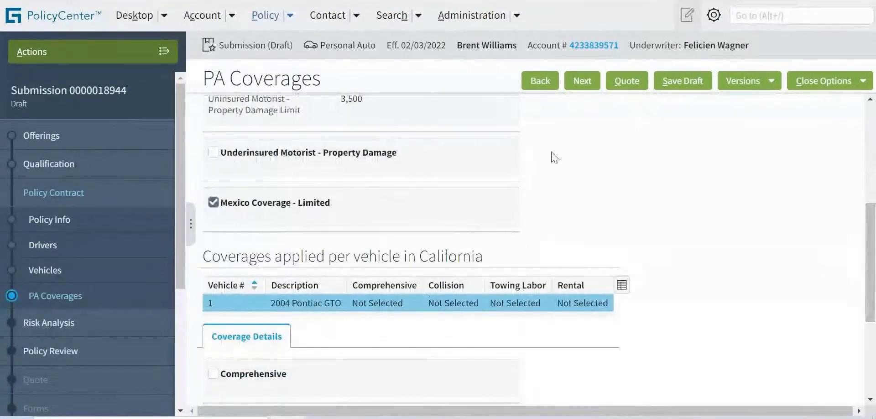
scroll(339, 213, up, 5)
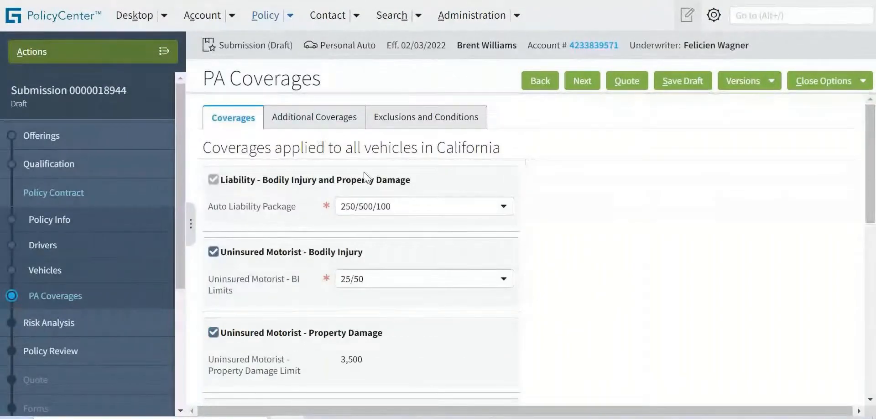
drag(870, 178, 873, 255)
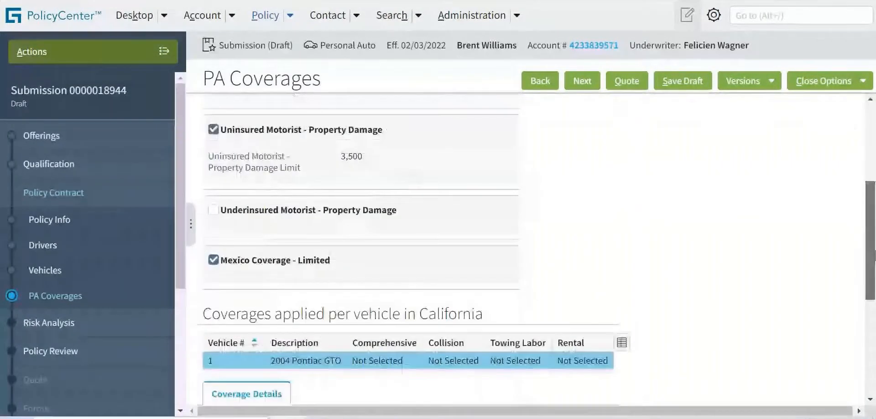
scroll(547, 264, down, 4)
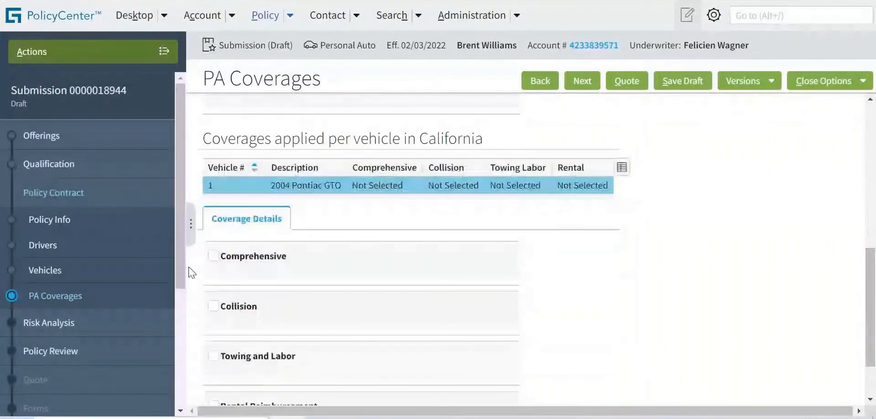
drag(870, 294, 871, 321)
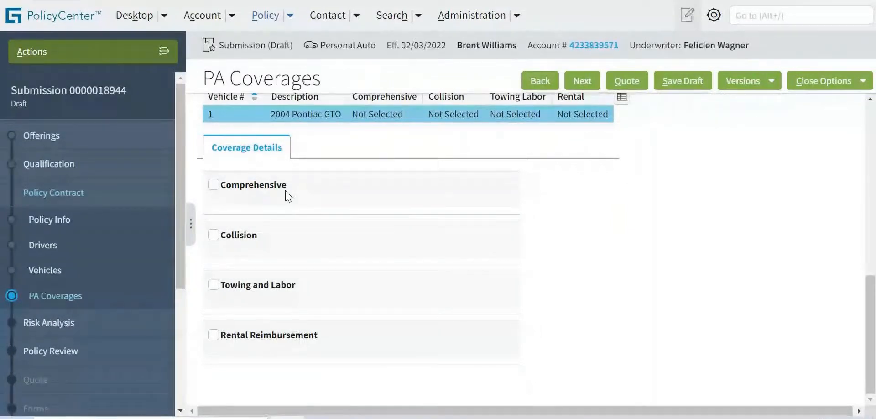
click(214, 235)
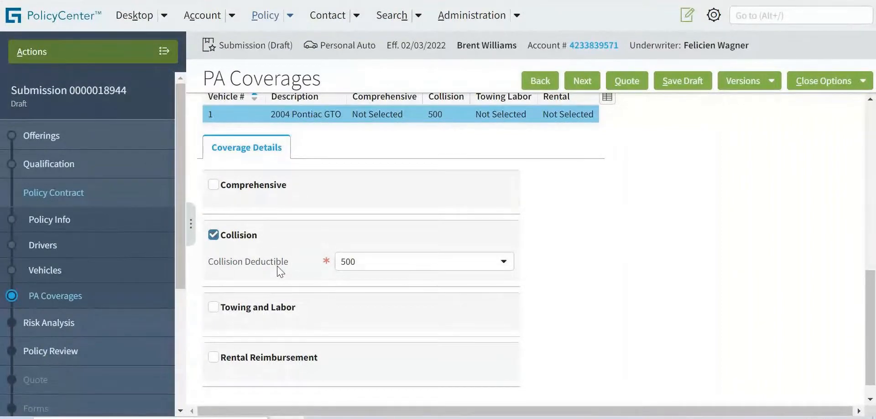
Step: Turn the Comprehensive and Rental Reimbursement coverages of the 2004 Pontiac GTO on and off again
drag(209, 262, 294, 269)
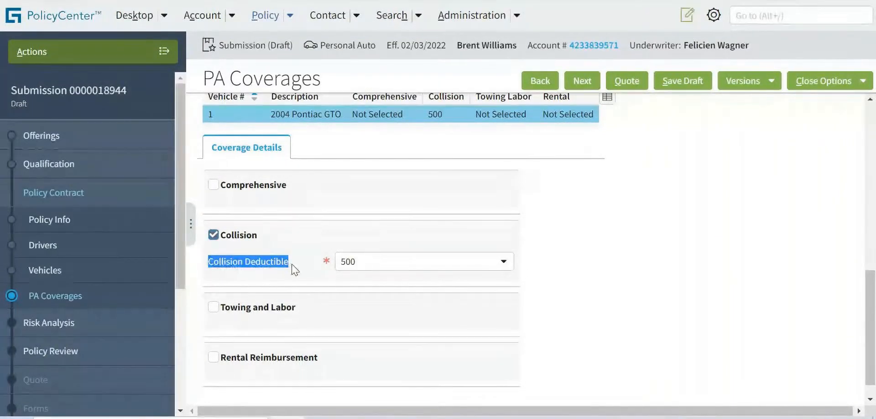
double_click(245, 185)
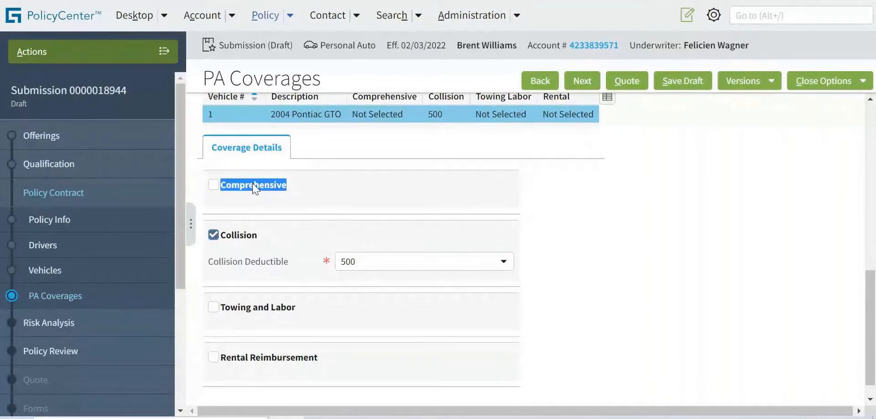
click(358, 201)
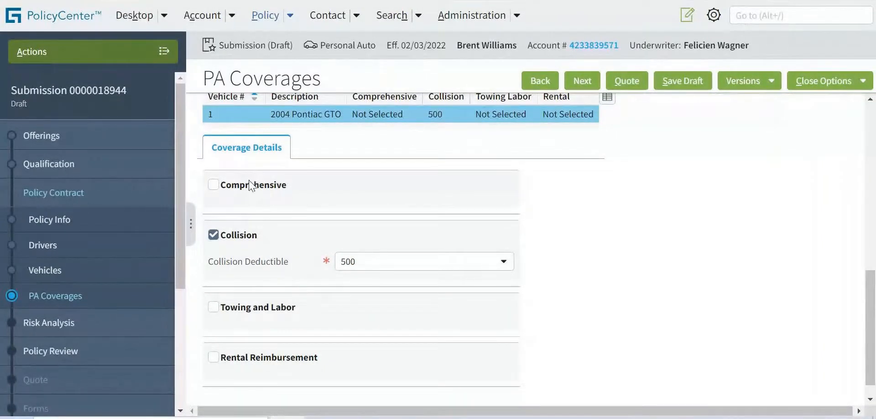
click(213, 185)
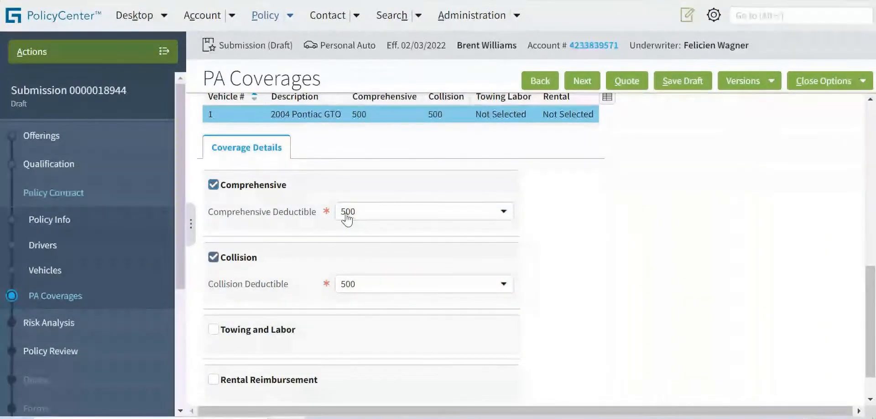
drag(869, 320, 871, 340)
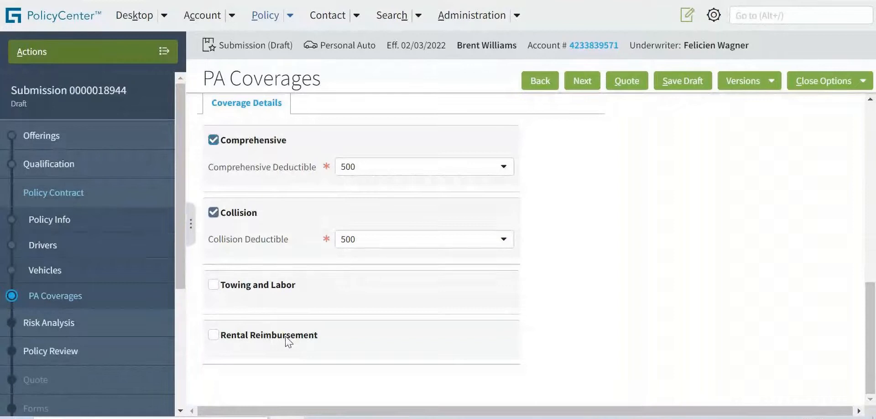
click(213, 336)
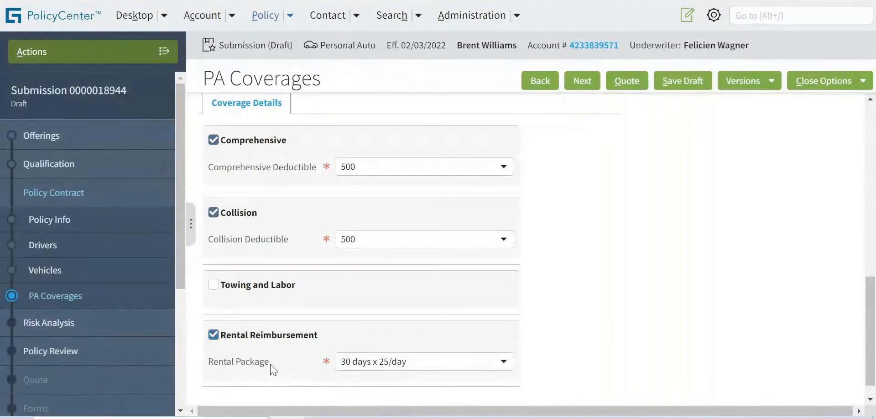
click(212, 340)
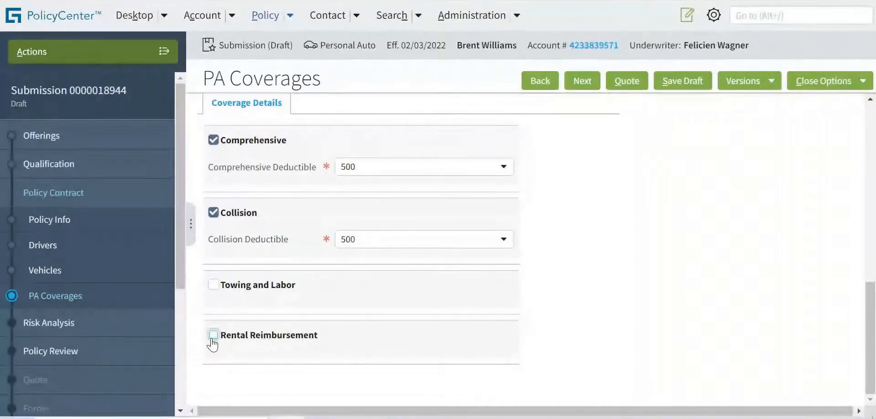
click(213, 139)
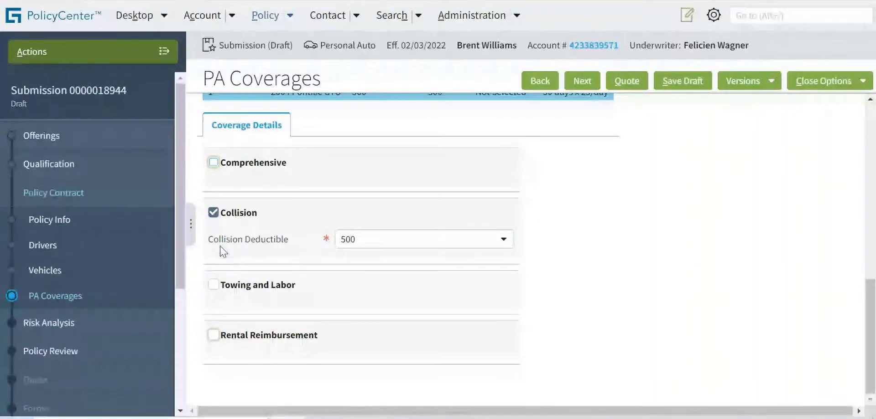
Step: Continue to Risk Analysis and review the driver's motor vehicle records and the underwriting issues
drag(873, 339, 870, 160)
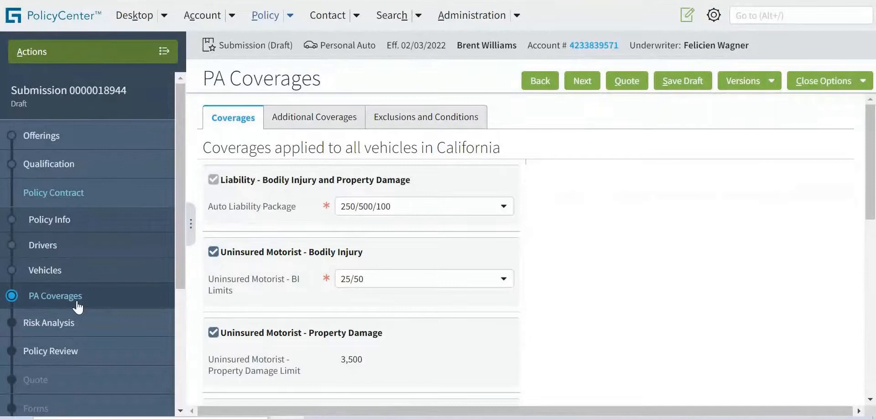
click(582, 82)
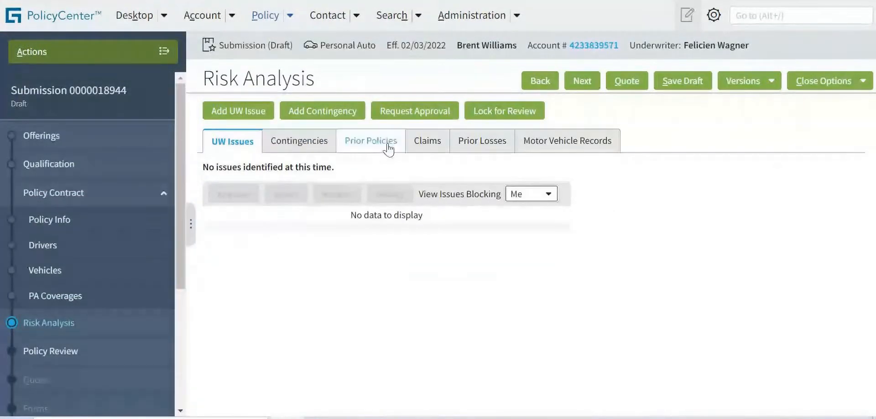
click(585, 147)
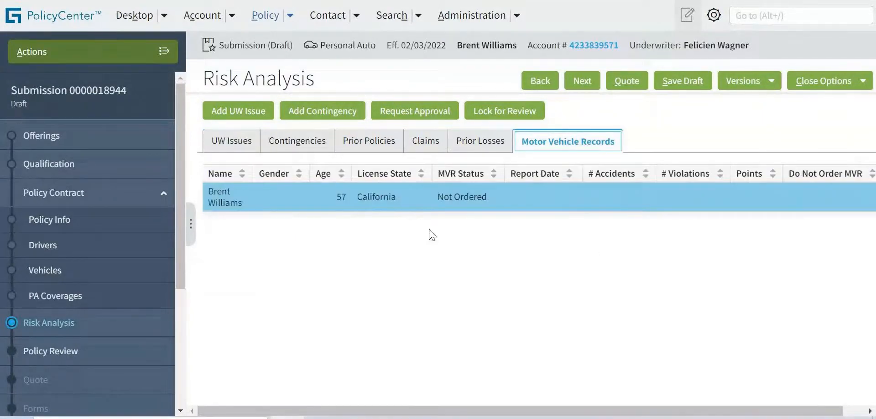
click(443, 200)
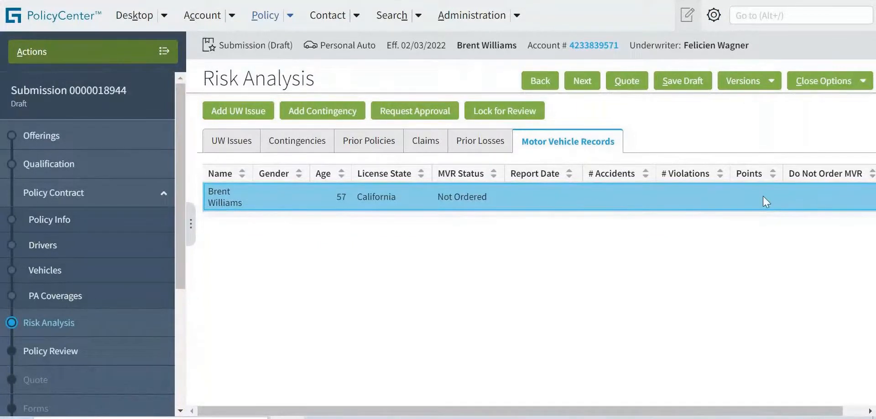
click(230, 141)
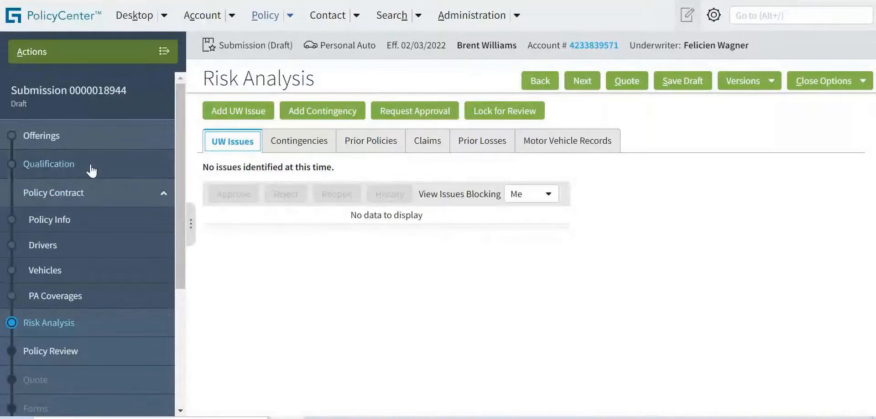
Step: Answer Yes to whether the applicant's license is currently suspended, canceled, or revoked, and return to Risk Analysis
click(47, 165)
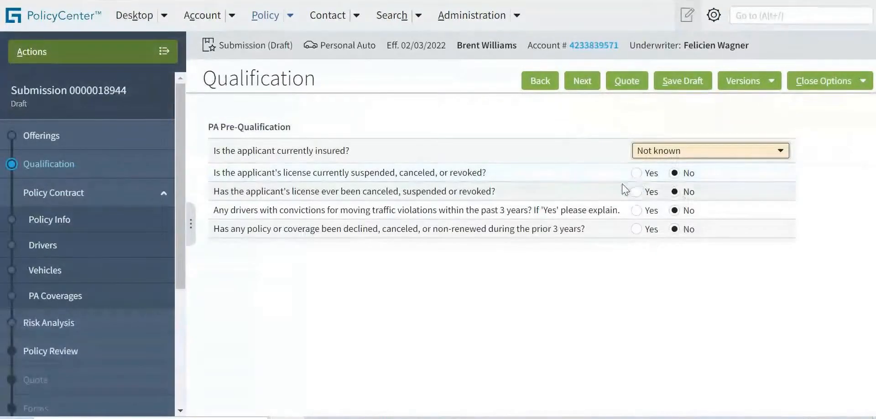
click(636, 173)
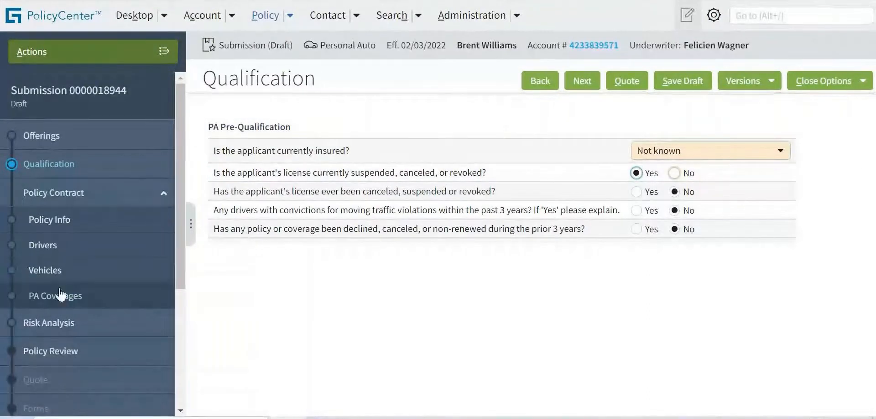
click(66, 325)
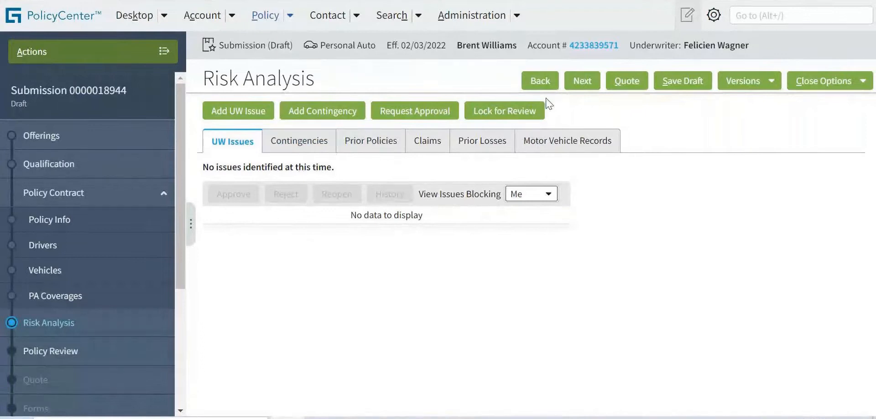
Step: Continue to Policy Review and examine the insured's details, policy dates, and the policy-level and vehicle-level coverages
click(583, 87)
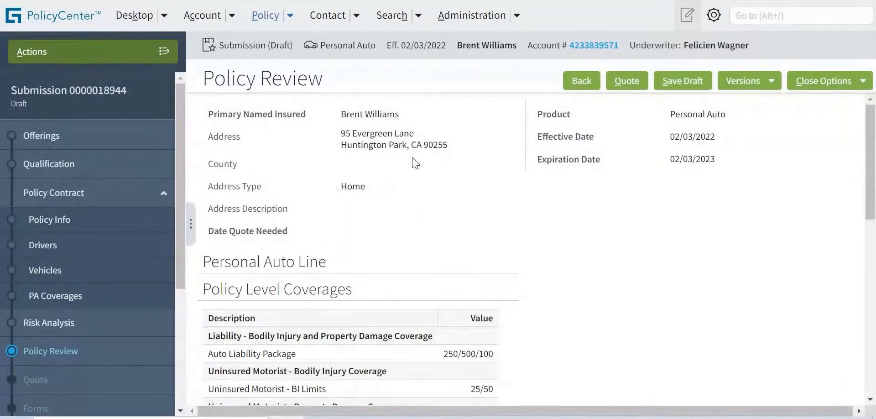
drag(539, 116, 714, 159)
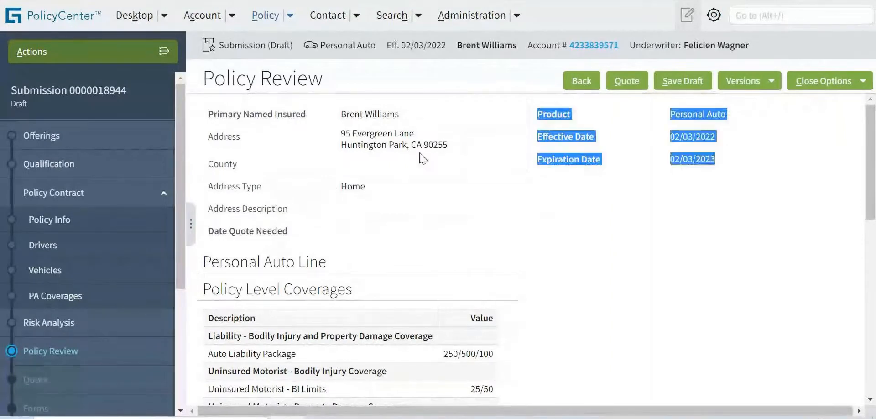
drag(206, 115, 273, 210)
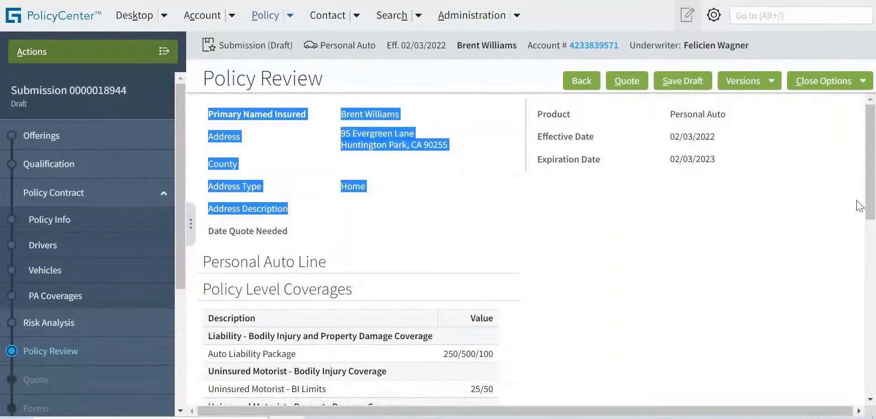
drag(872, 182, 873, 296)
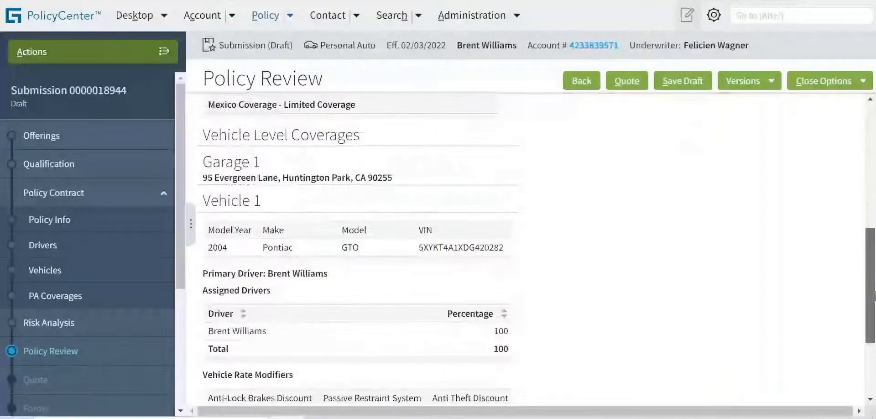
drag(871, 298, 863, 180)
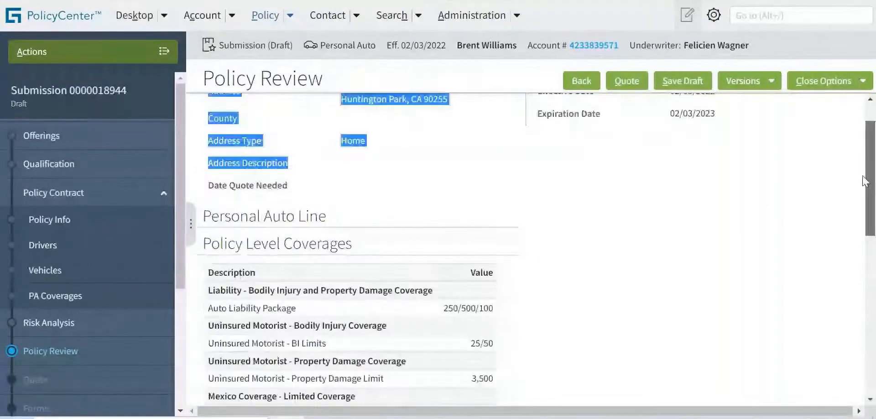
scroll(455, 210, up, 1)
click(454, 209)
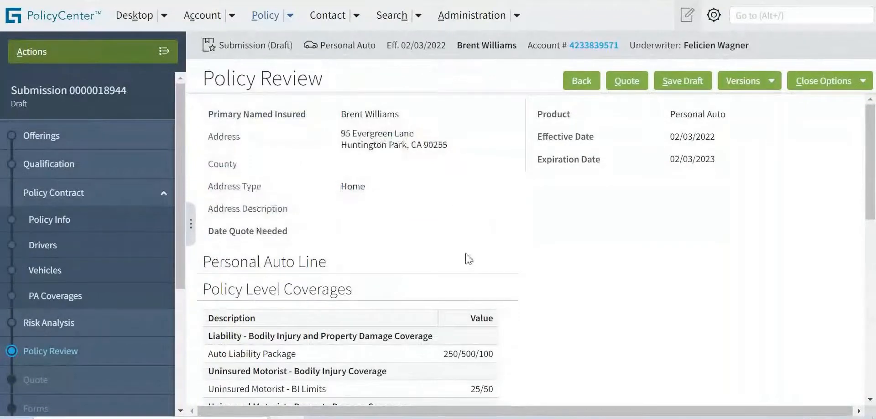
Step: Try to quote the submission and examine the details of the suspended/revoked license disqualification issue
click(627, 83)
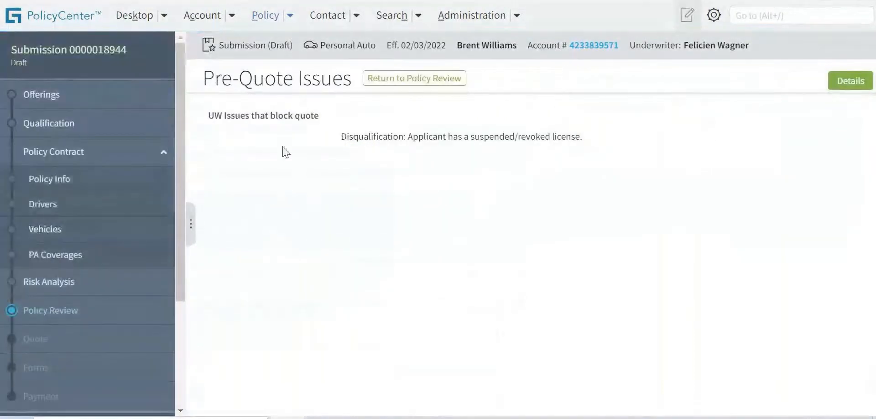
drag(210, 119, 492, 178)
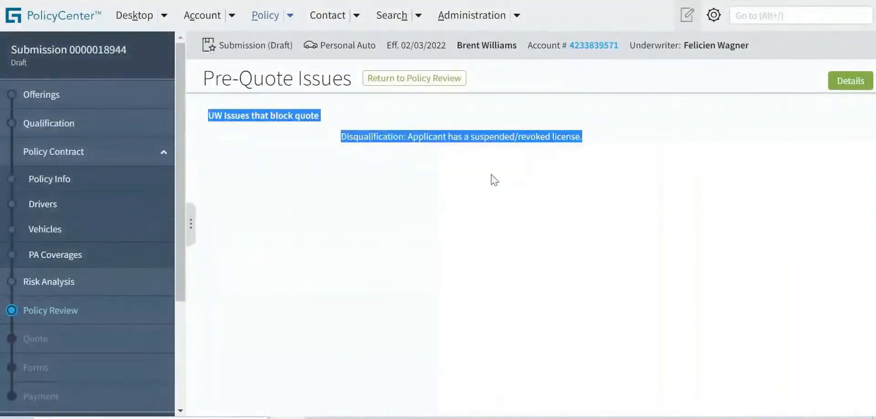
click(447, 191)
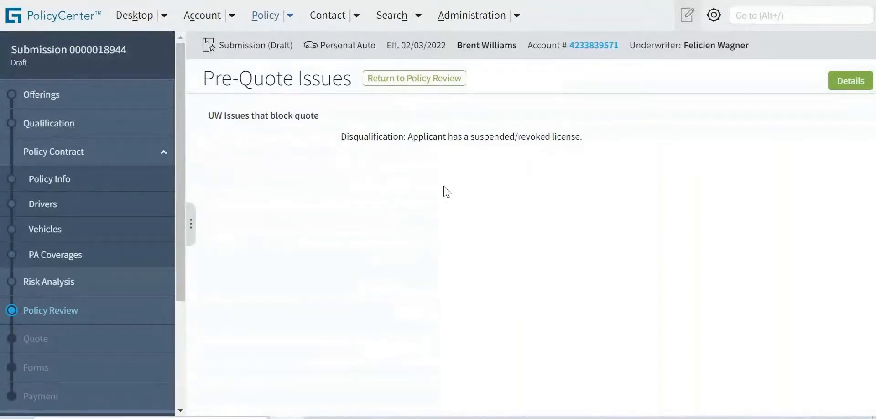
drag(339, 136, 582, 145)
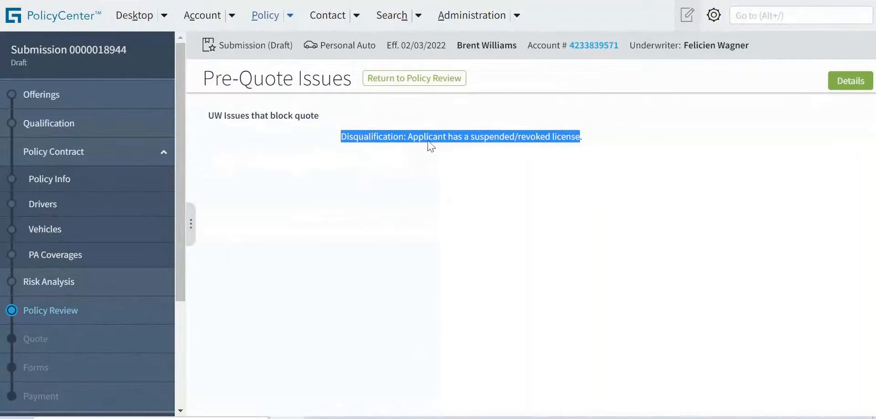
click(853, 82)
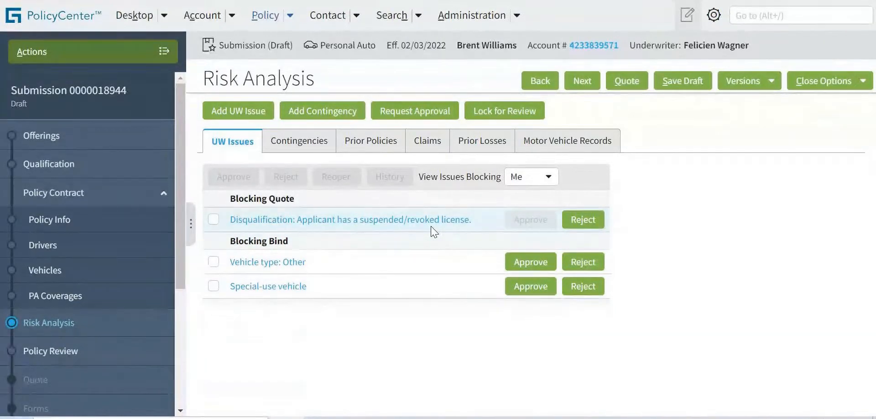
click(338, 222)
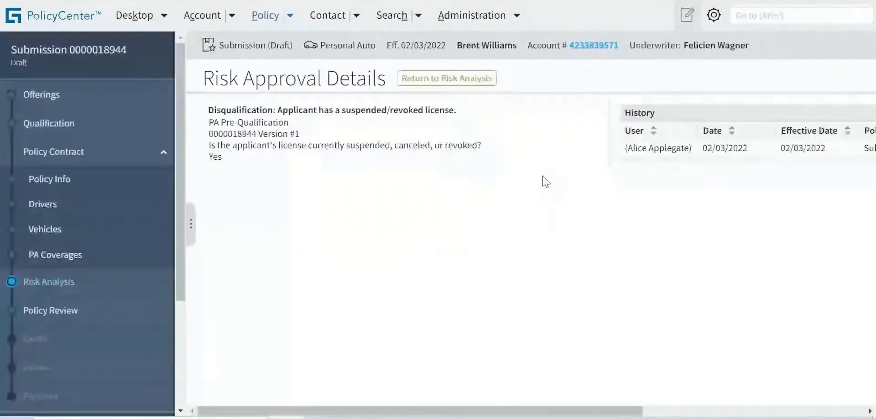
click(439, 78)
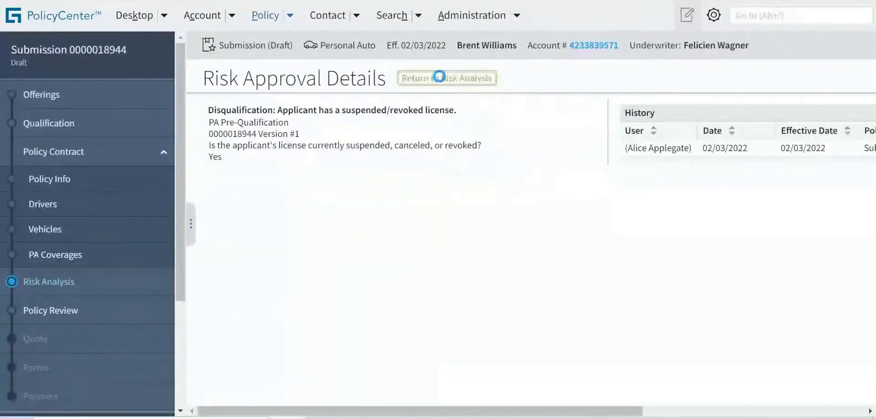
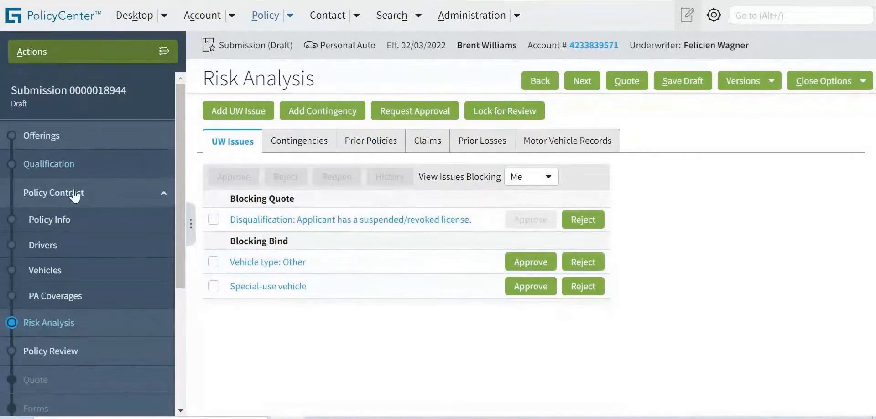
Step: Answer No to whether the applicant's license is currently suspended, canceled, or revoked, and quote the submission
click(50, 165)
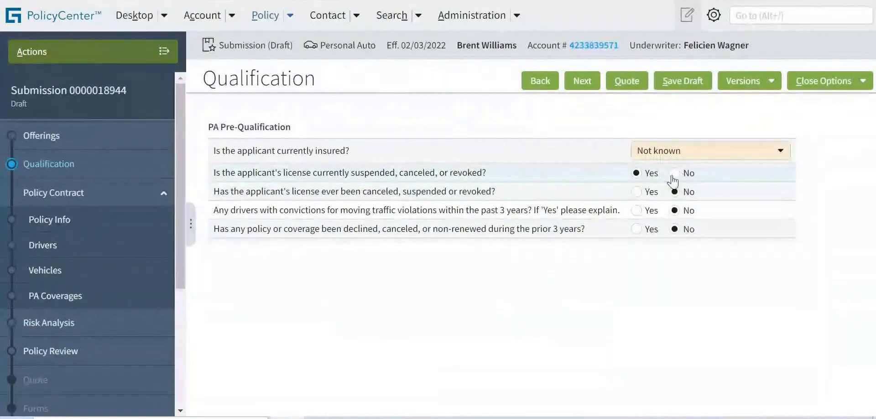
click(674, 174)
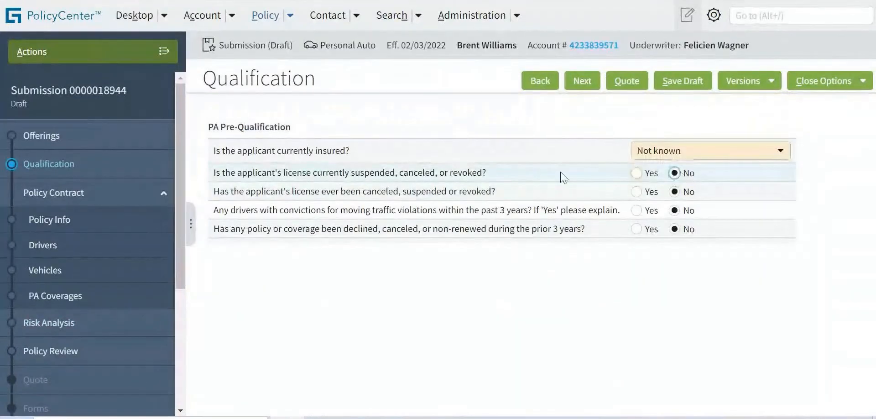
click(51, 321)
click(626, 81)
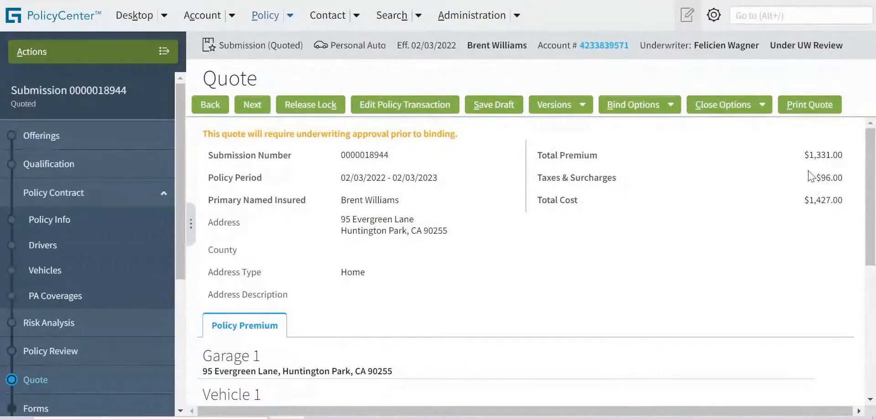
Step: Examine the total premium and the taxes and surcharges of the quote
drag(803, 155, 870, 146)
click(787, 176)
drag(806, 156, 848, 158)
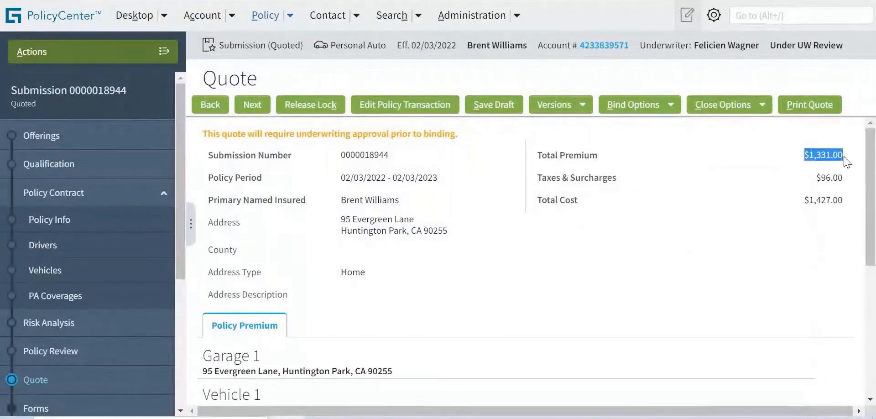
click(819, 164)
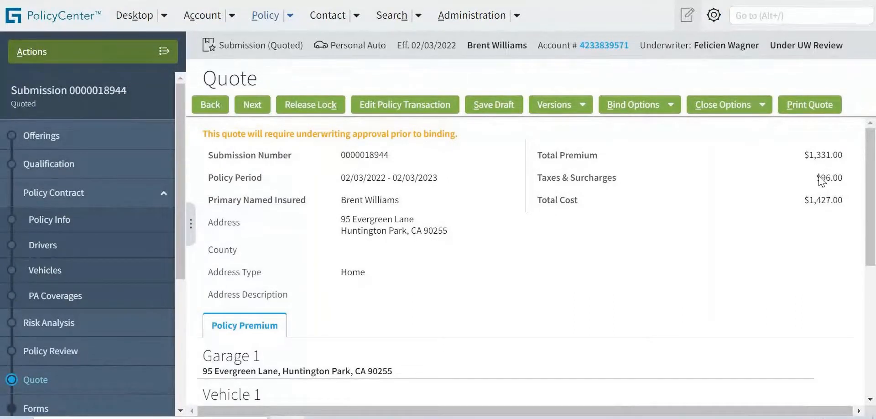
Step: Examine the quote's taxes and surcharges, its total cost, and the coverages priced for Vehicle 1
drag(817, 182, 843, 180)
drag(802, 201, 845, 206)
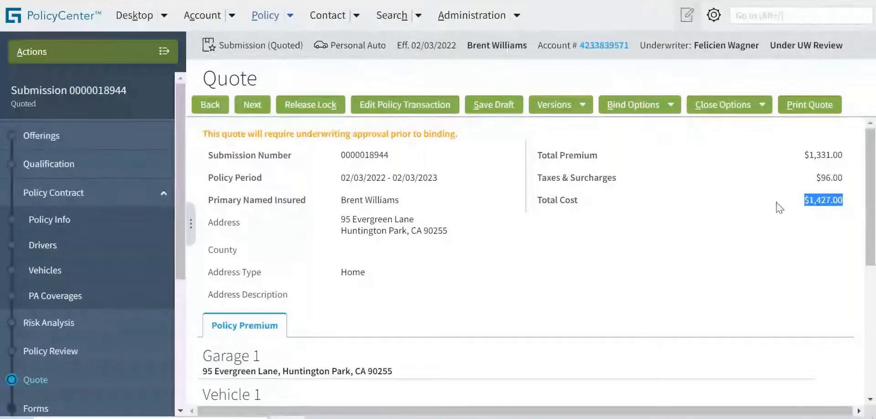
drag(874, 184, 875, 276)
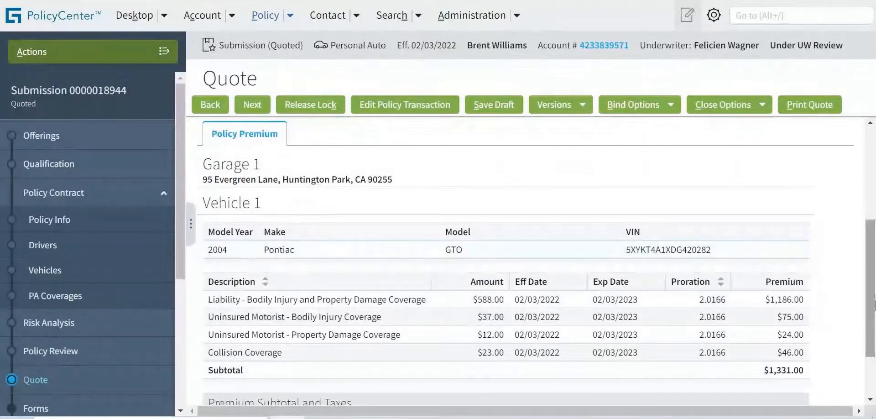
scroll(874, 303, down, 1)
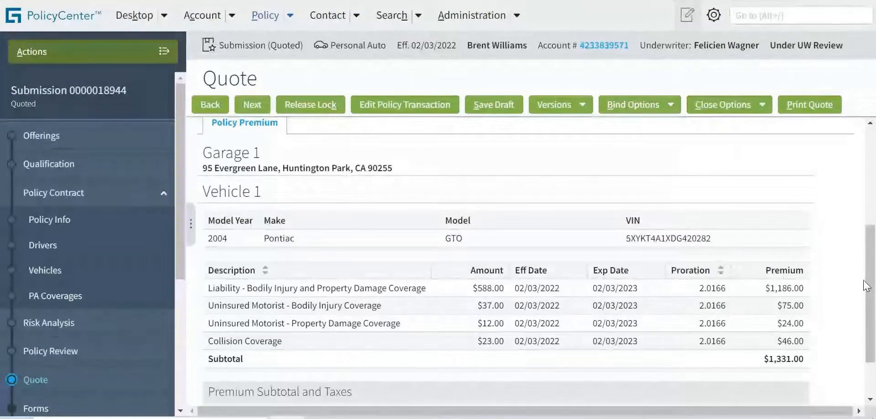
scroll(871, 294, down, 2)
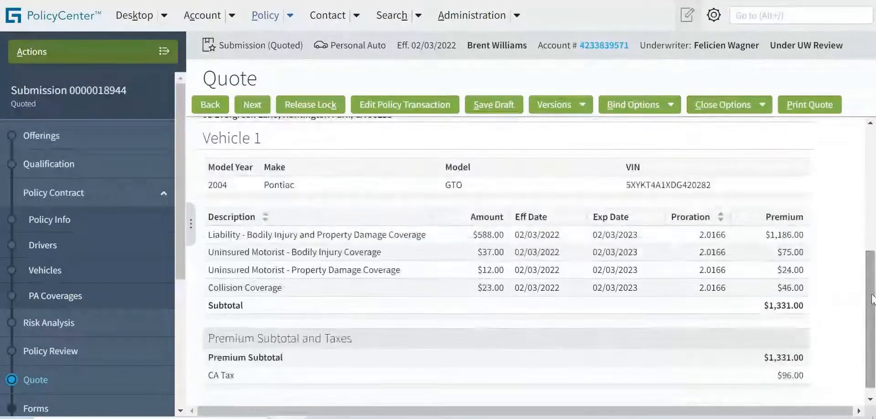
drag(209, 236, 296, 292)
click(523, 196)
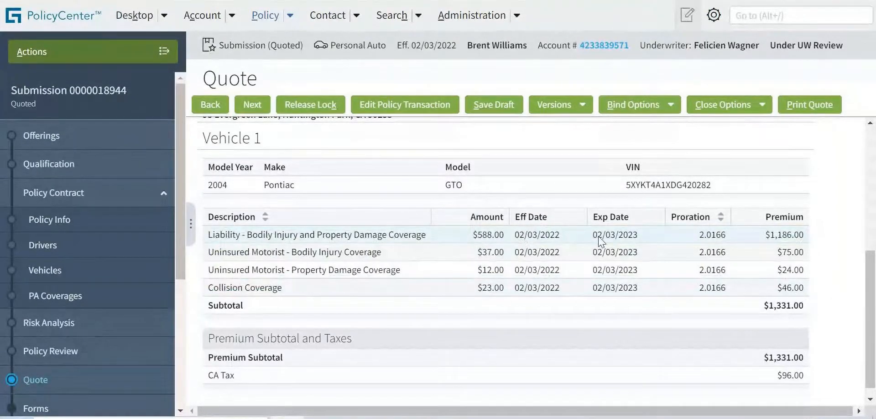
Step: Examine the proration factor, the individual coverage premiums, and the premium subtotal for Vehicle 1
drag(697, 235, 723, 242)
click(723, 242)
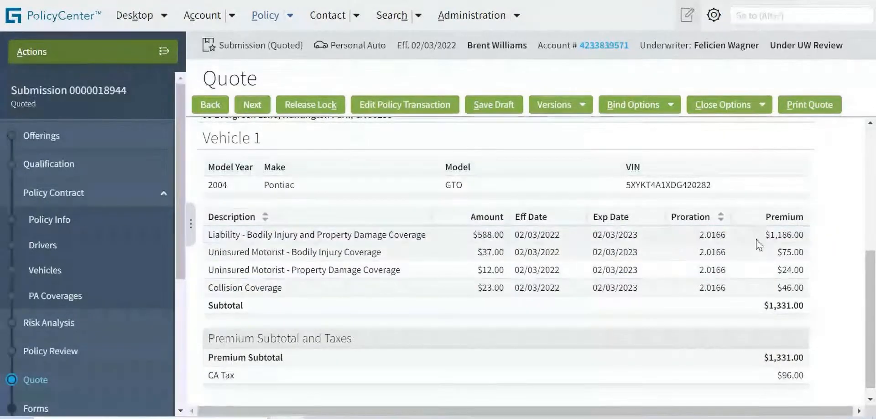
drag(765, 235, 872, 317)
click(785, 290)
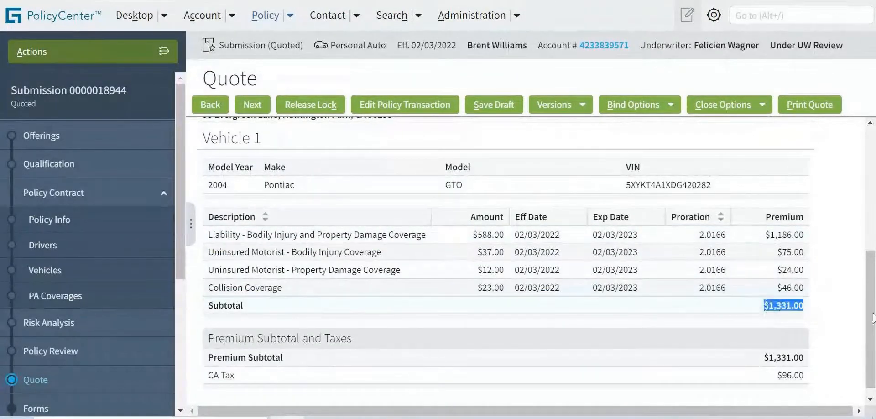
Step: Examine the CA Tax amount under Premium Subtotal and Taxes and compare it with the vehicle's premium subtotal
scroll(365, 328, down, 1)
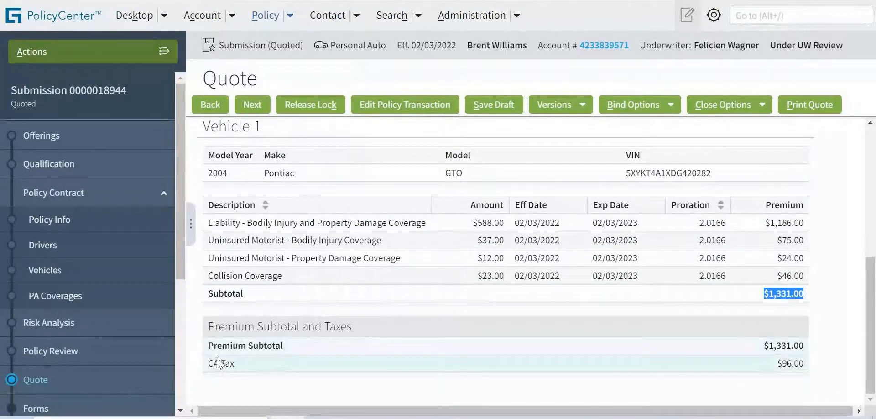
drag(208, 364, 237, 370)
drag(776, 363, 803, 372)
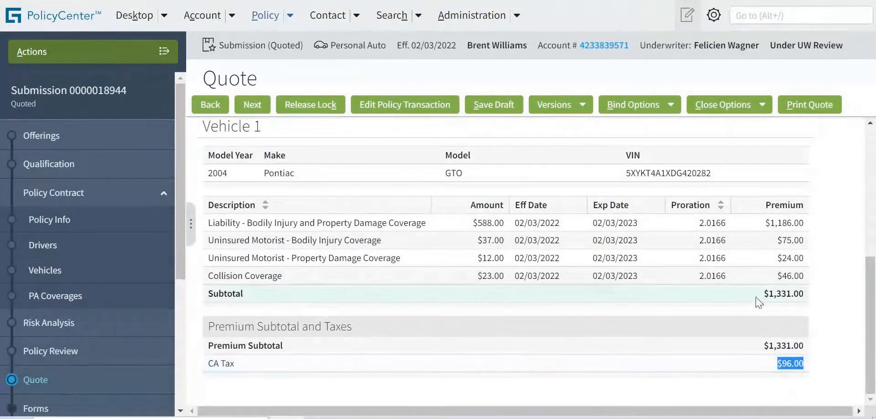
drag(763, 295, 804, 301)
click(680, 302)
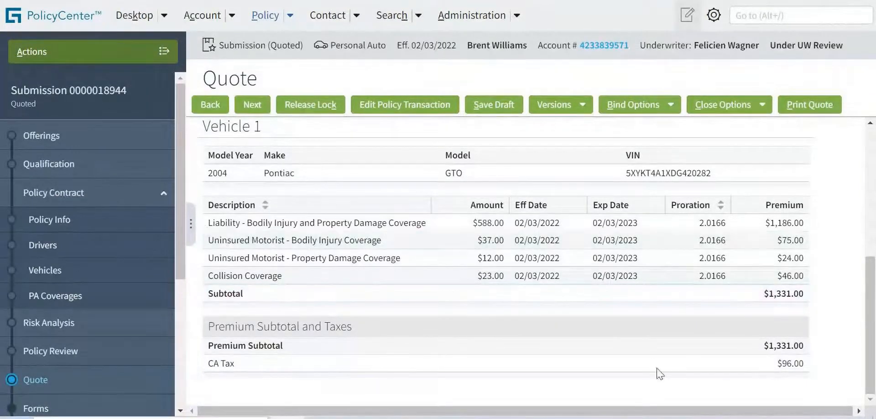
drag(764, 294, 803, 296)
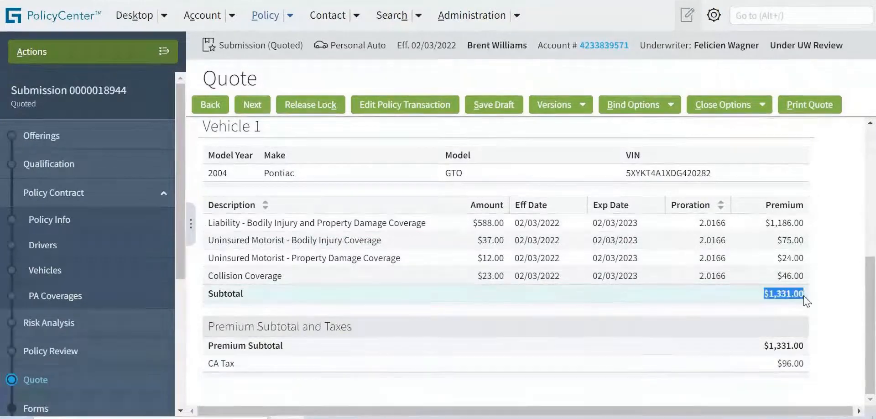
click(831, 318)
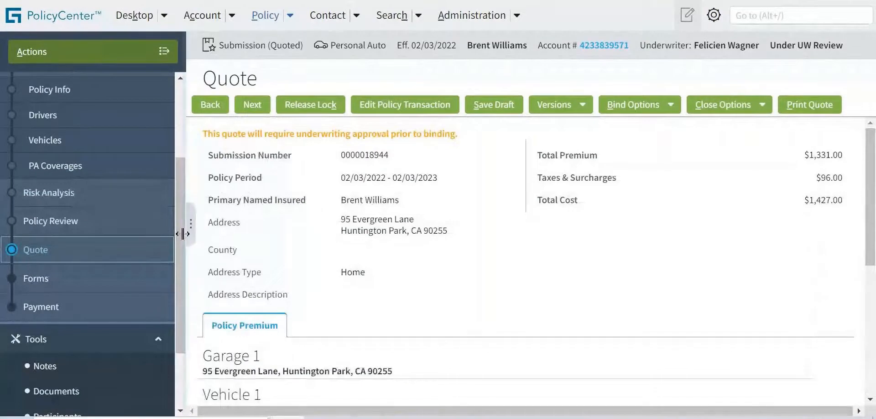
Step: Review the total cost in the quote summary again, together with the Vehicle 1 premium breakdown
mouse_move(180, 236)
mouse_down()
mouse_move(177, 154)
mouse_move(185, 247)
mouse_up()
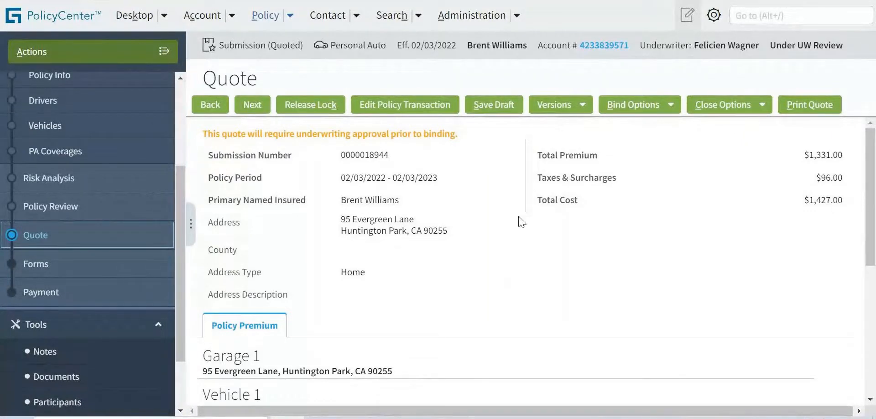
double_click(805, 203)
click(657, 286)
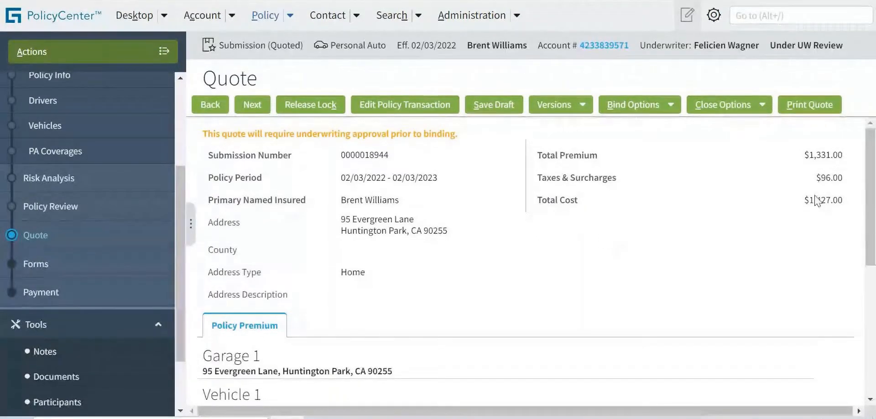
drag(805, 203, 847, 204)
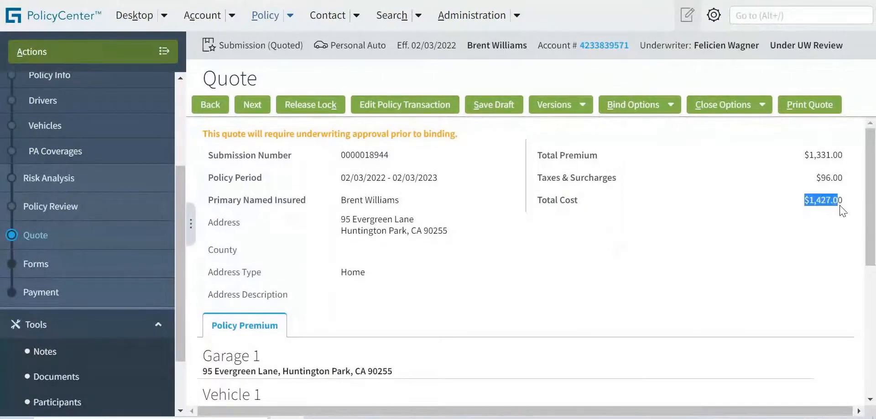
click(640, 347)
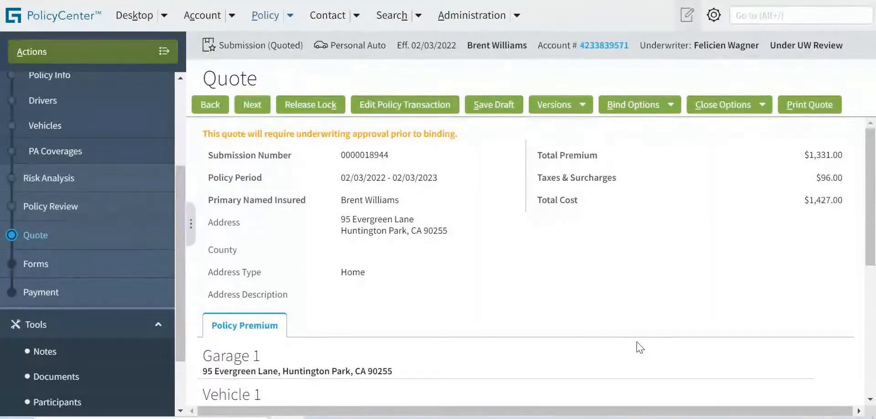
click(872, 335)
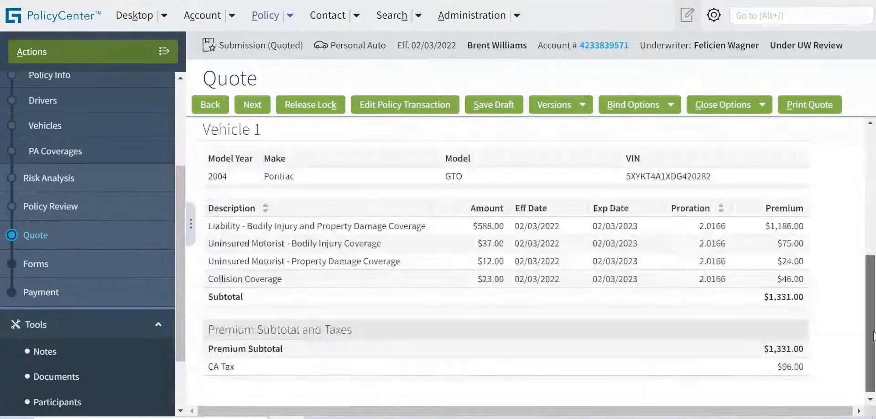